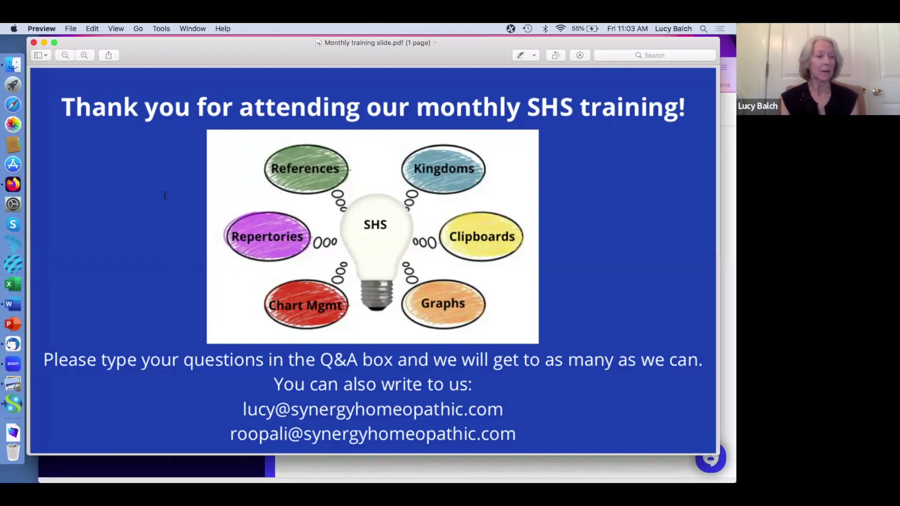
Switch to Synergy Homeopathic Software and view the available rubric name languages in the language preferences.
key("super+Tab")
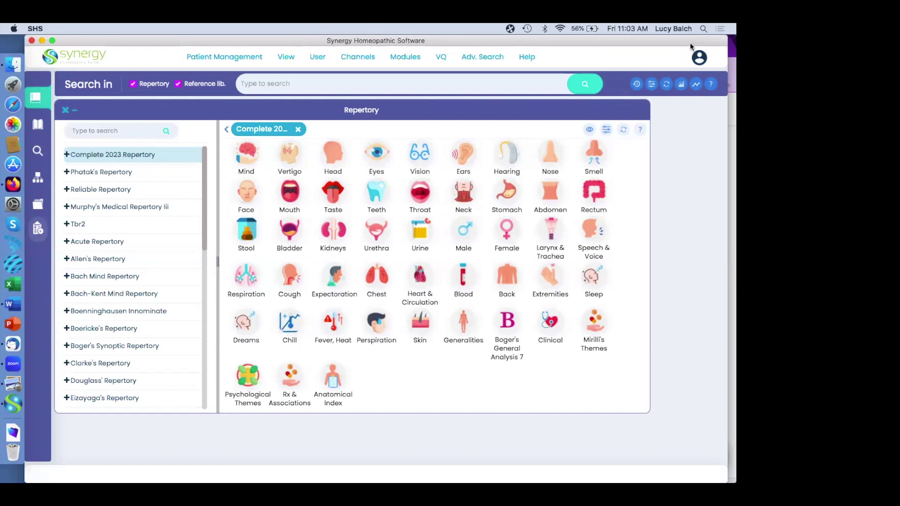
left_click(317, 58)
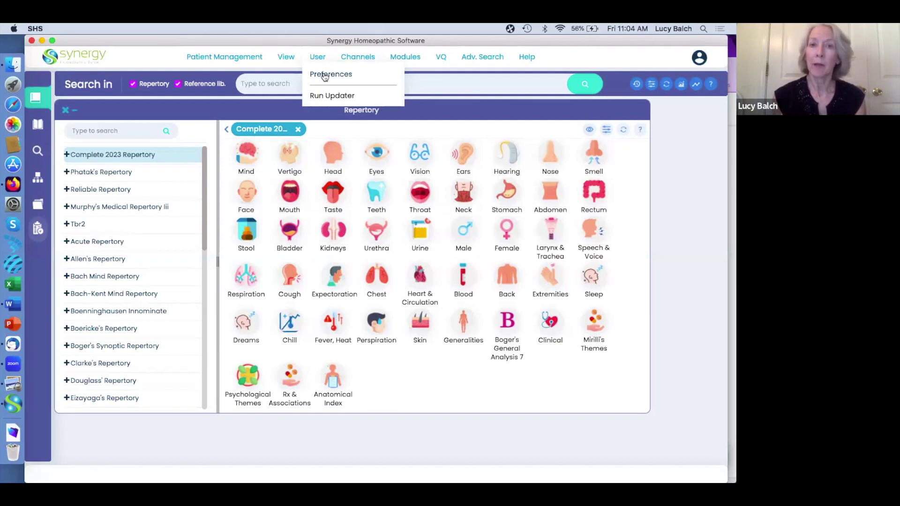
left_click(324, 76)
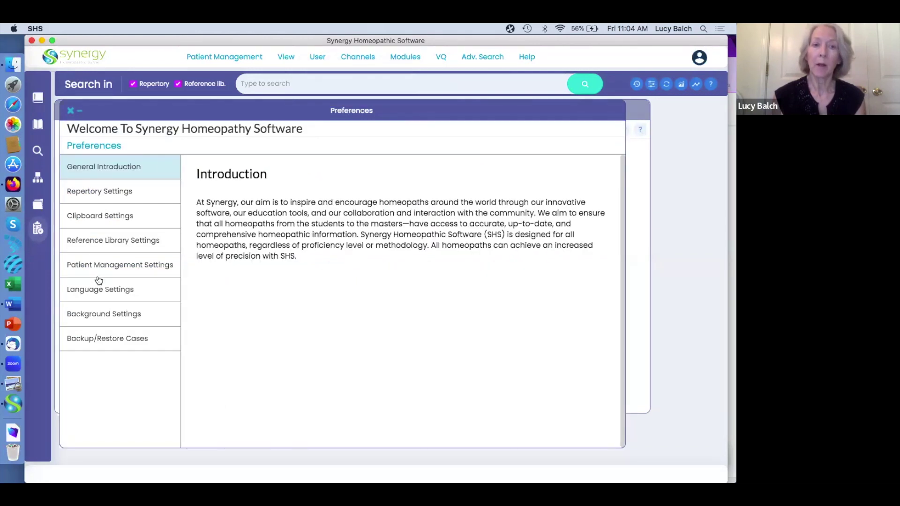
left_click(99, 293)
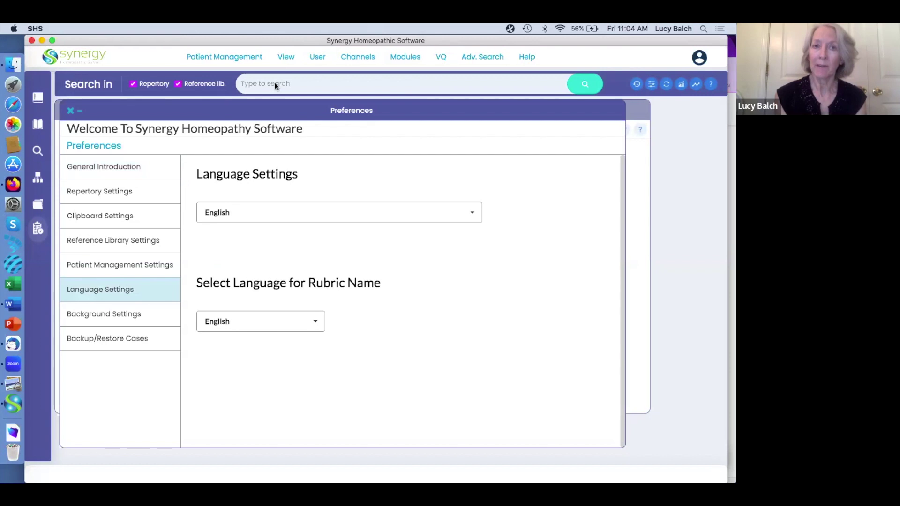
left_click(317, 59)
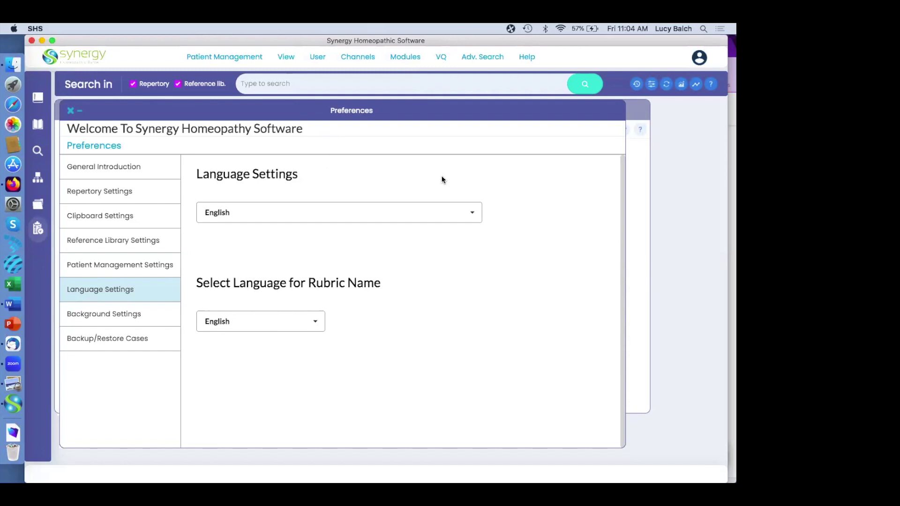
left_click(317, 323)
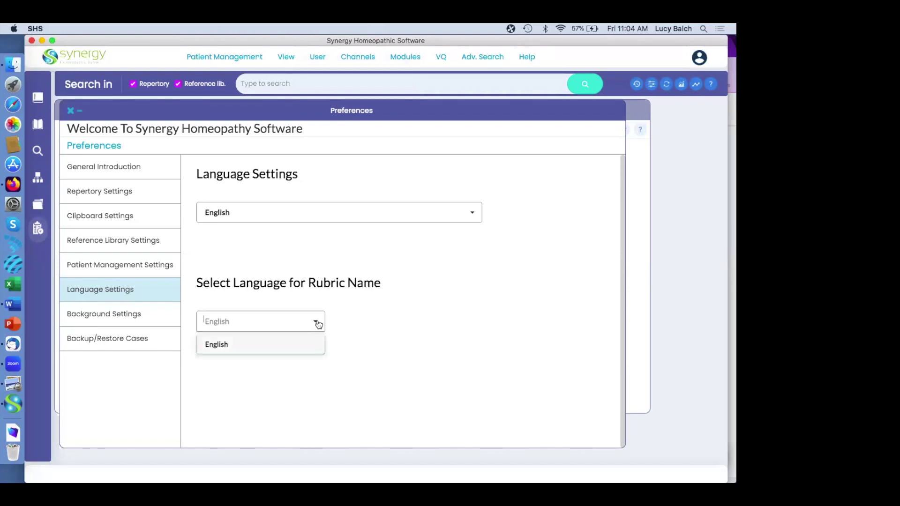
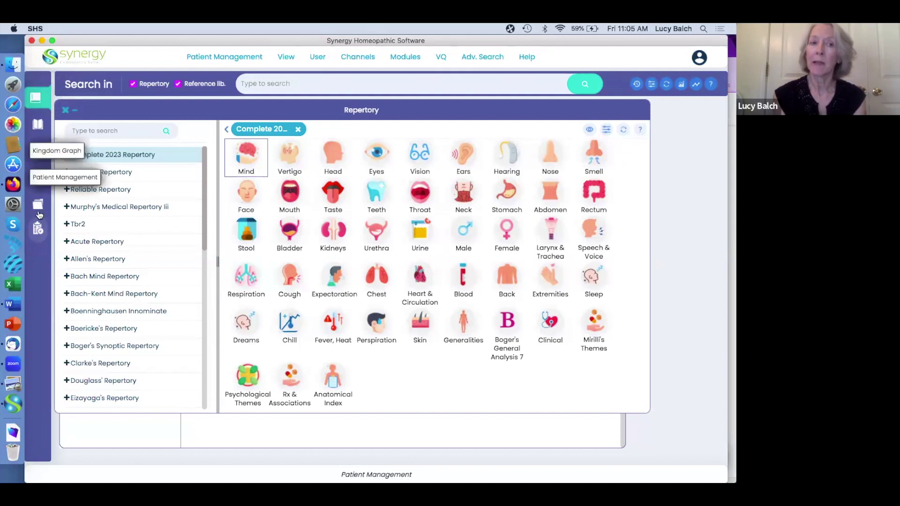
Look through the Reference Library, Search, Patient Management and Repertory modules, ending on Patient Management.
left_click(38, 124)
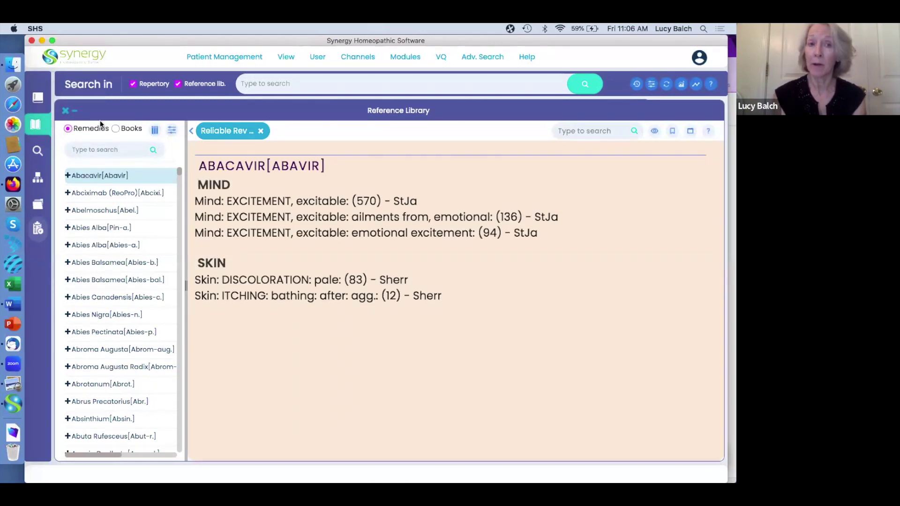
left_click(37, 151)
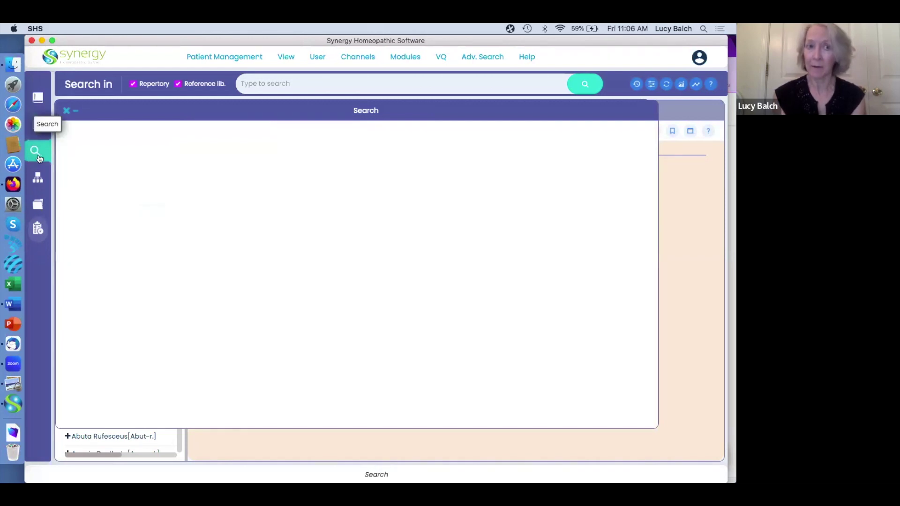
left_click(39, 206)
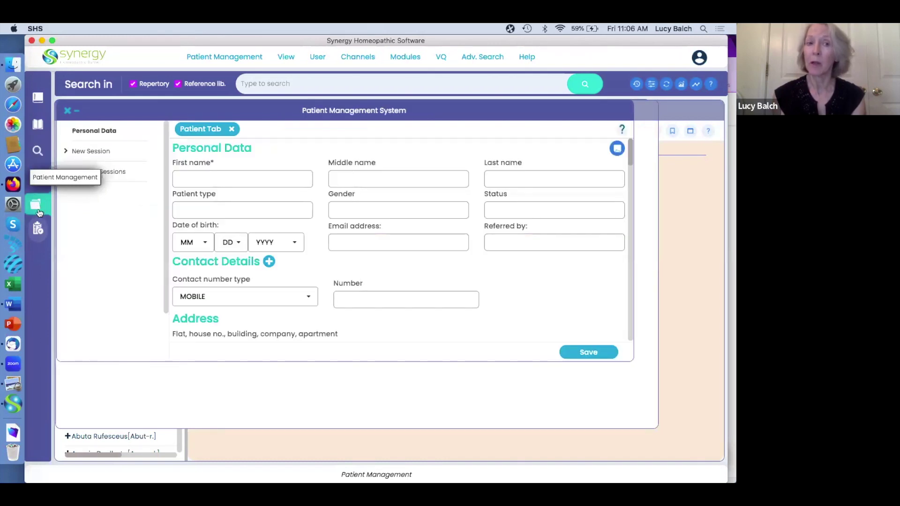
left_click(37, 100)
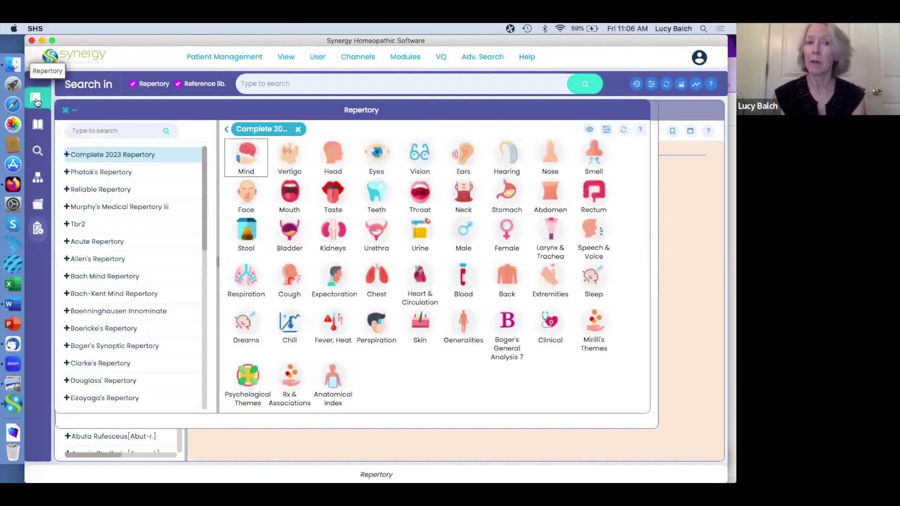
left_click(39, 149)
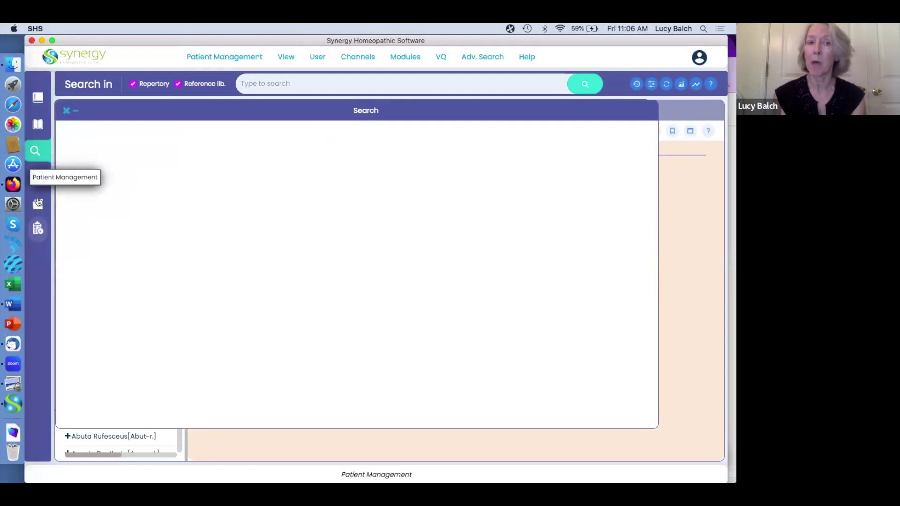
left_click(39, 202)
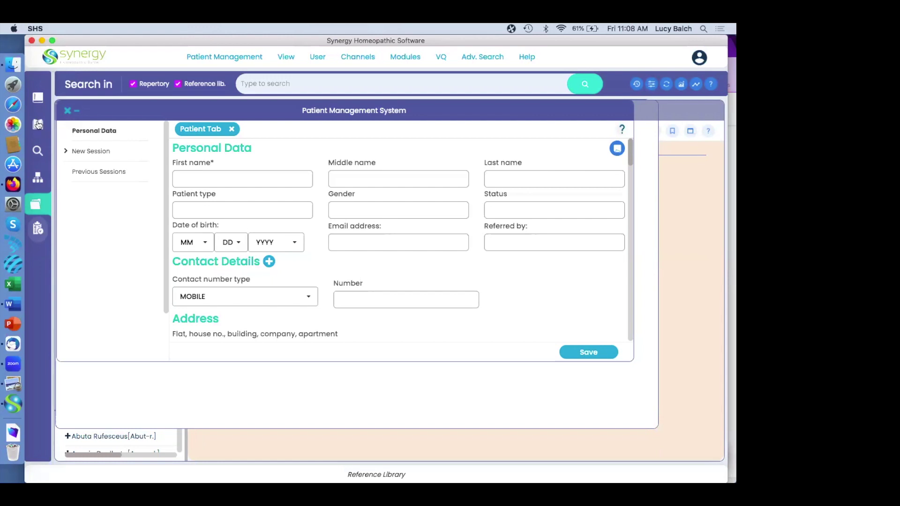
In the Reference Library, filter the remedies by "acon" and open Aconitinum.
left_click(38, 124)
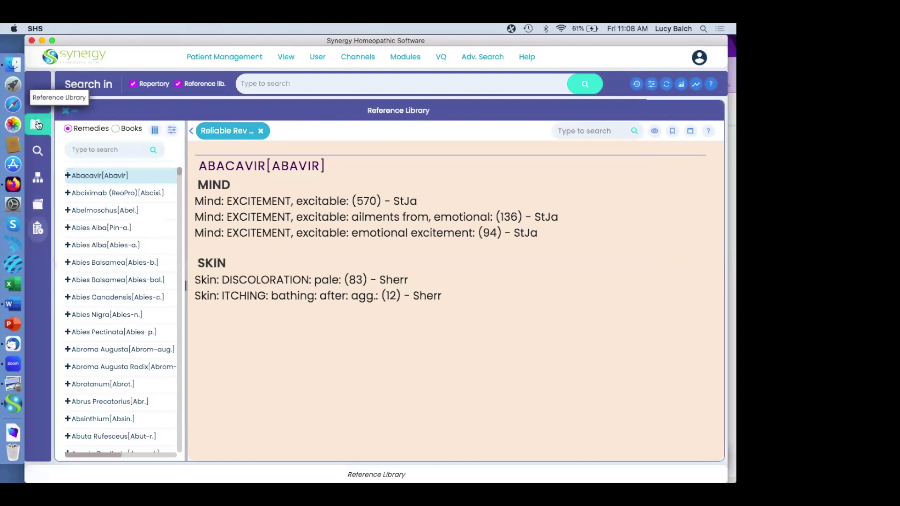
left_click(101, 149)
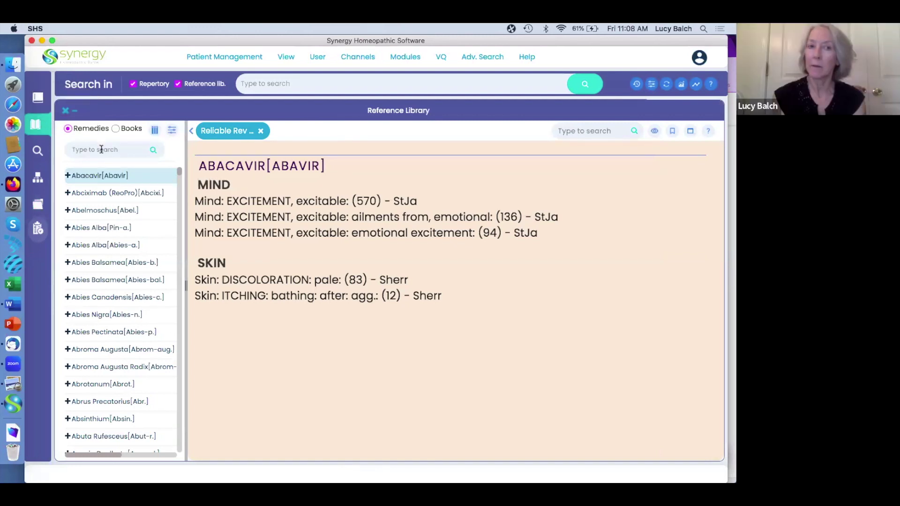
type("acon")
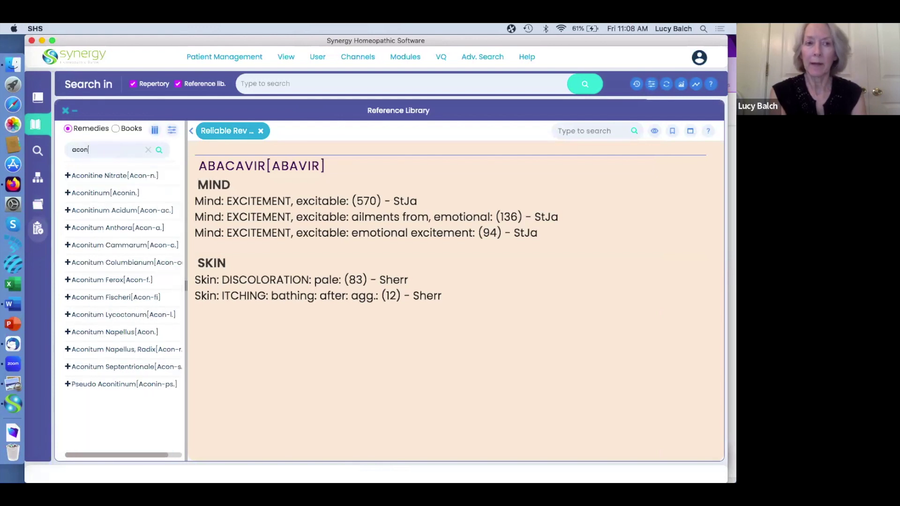
left_click(94, 194)
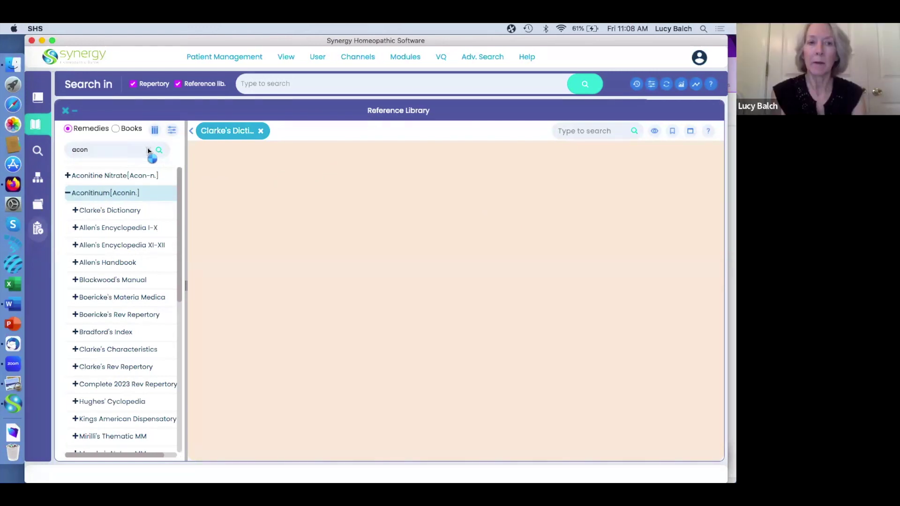
Filter the Reference Library remedies by "gels" instead and open Gelsemium Sempervirens in a new window.
left_click(148, 150)
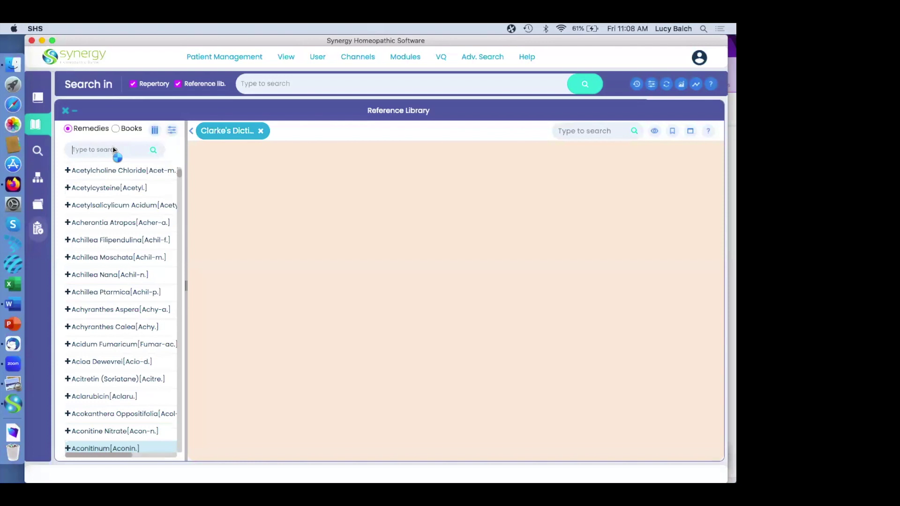
type("gels")
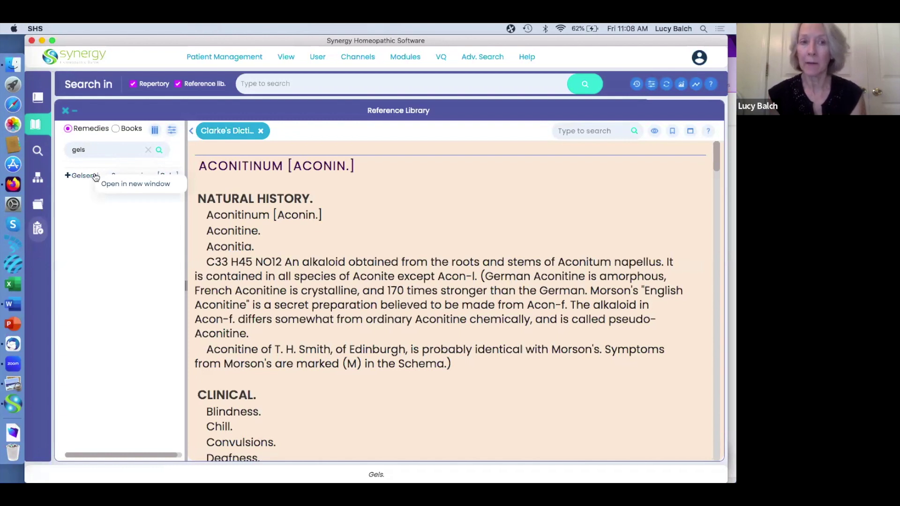
left_click(138, 187)
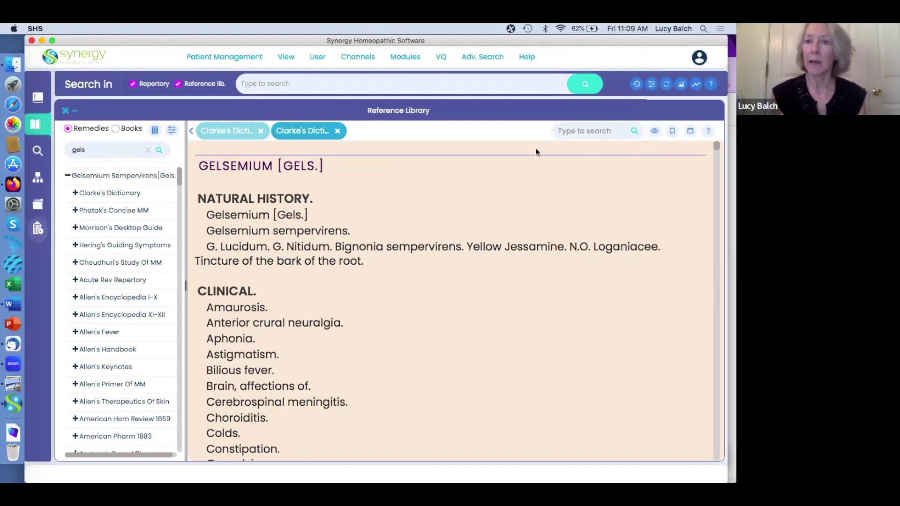
Compare the open Gelsemium text side by side with the Aconitinum/Clarke's Dictionary text.
left_click(692, 136)
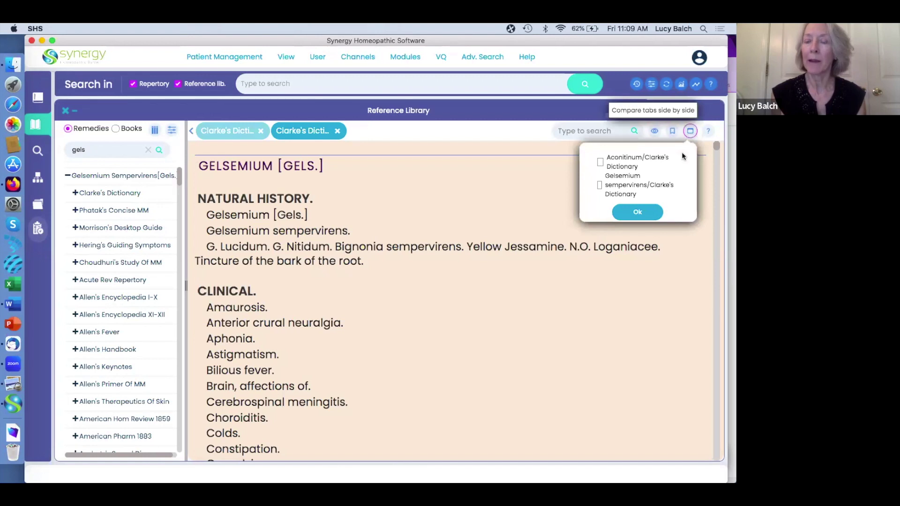
left_click(600, 163)
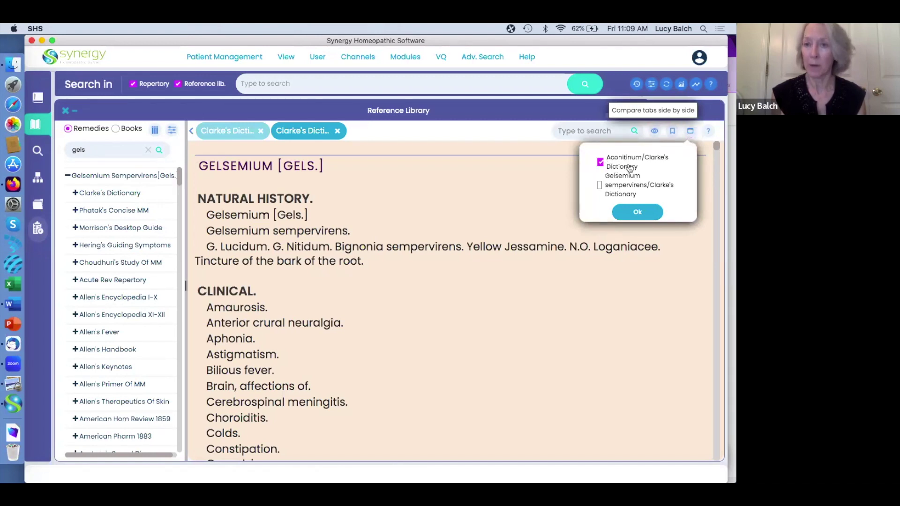
left_click(637, 212)
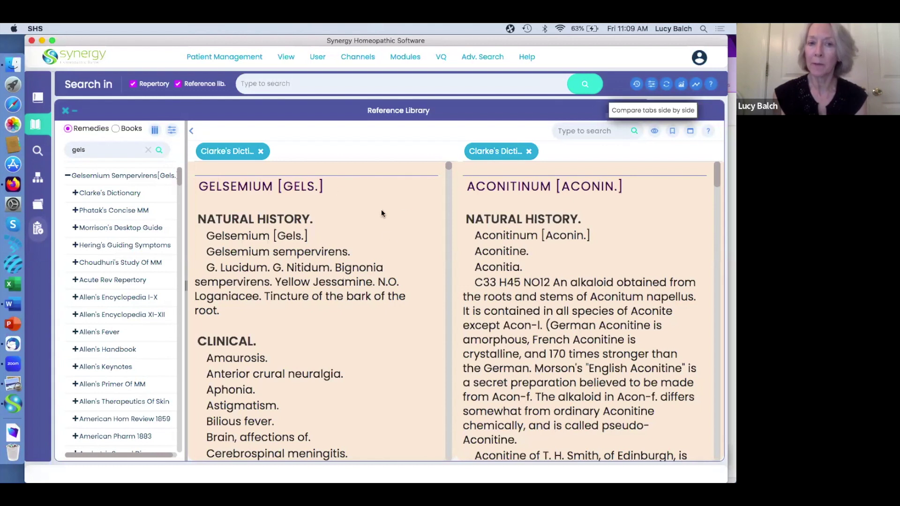
Read through the Gelsemium and Aconitinum texts independently in the side-by-side view, returning to the start of each.
scroll(365, 246, "down", 3)
scroll(367, 248, "down", 18)
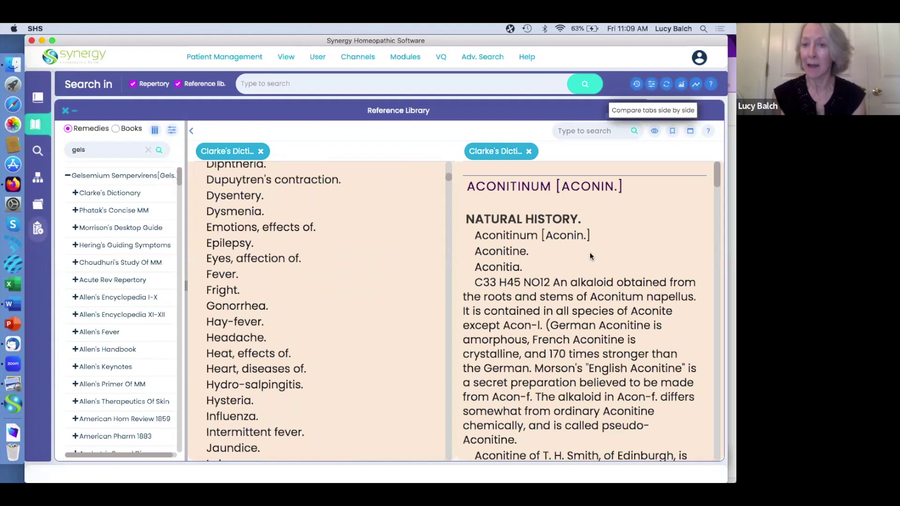
scroll(581, 265, "down", 8)
scroll(581, 265, "down", 10)
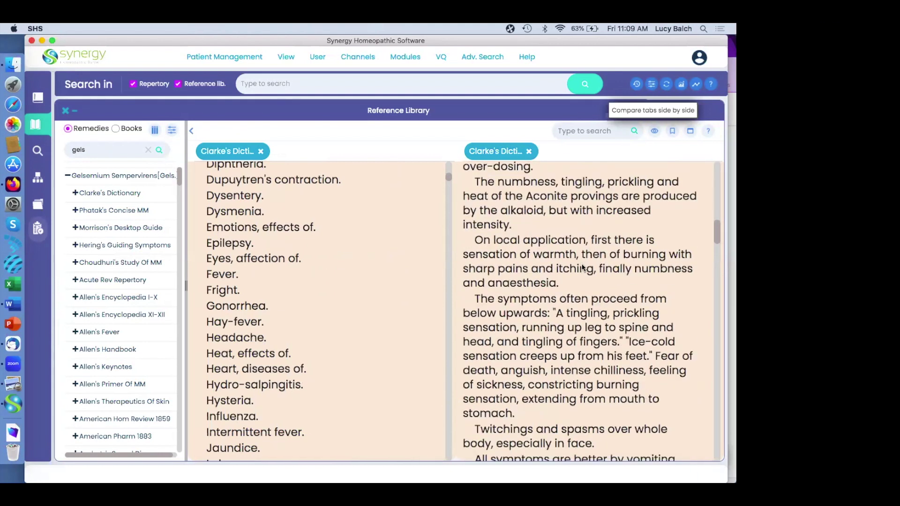
scroll(583, 267, "up", 18)
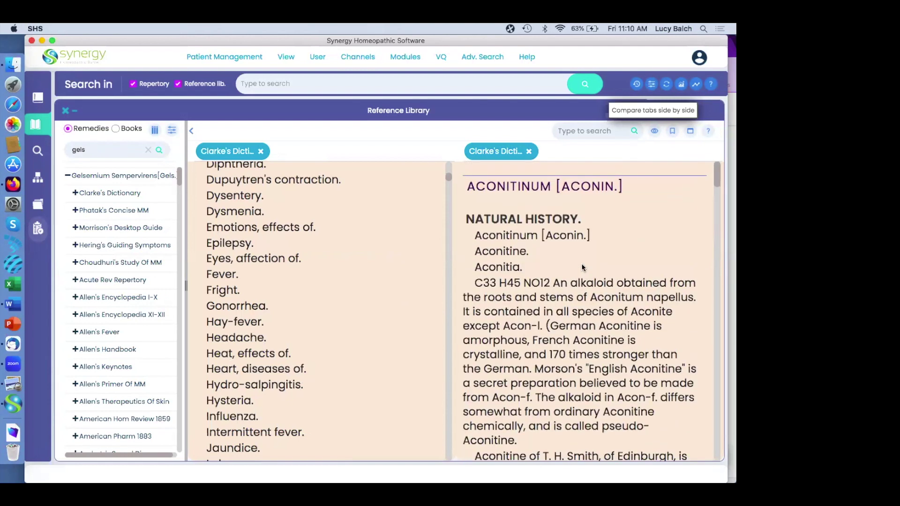
scroll(364, 251, "up", 6)
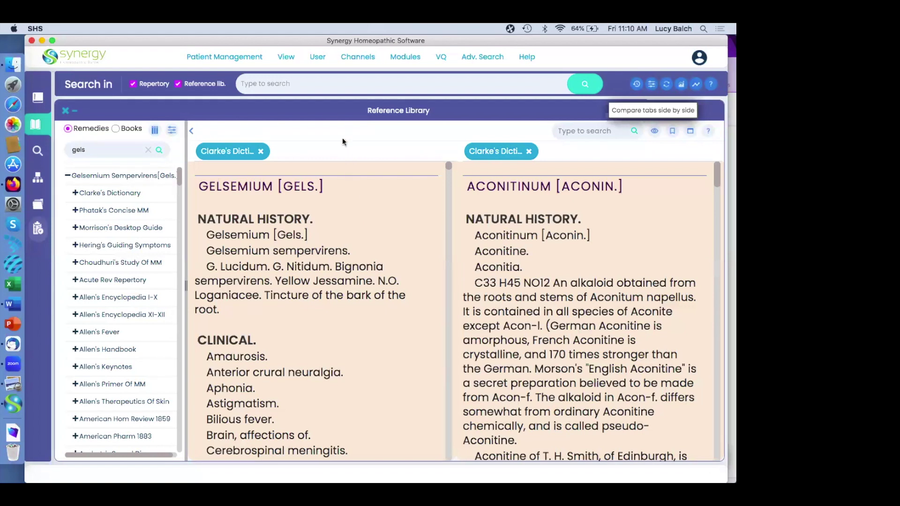
Enter the query "odorous / pungent" for a search across the repertories and reference library.
left_click(307, 85)
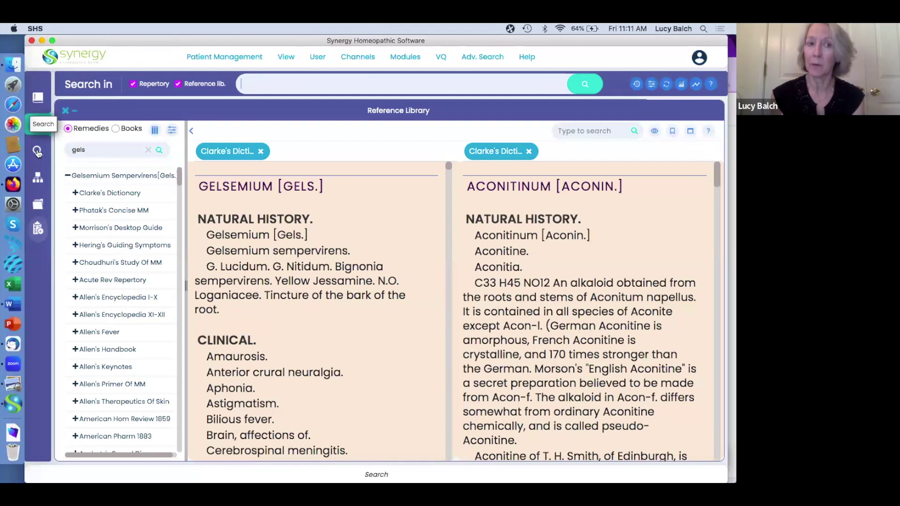
left_click(259, 81)
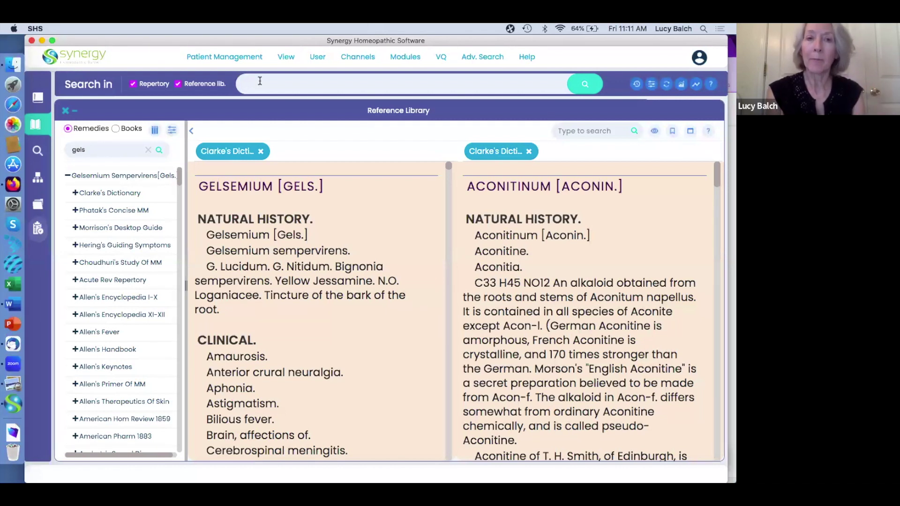
type("odorous")
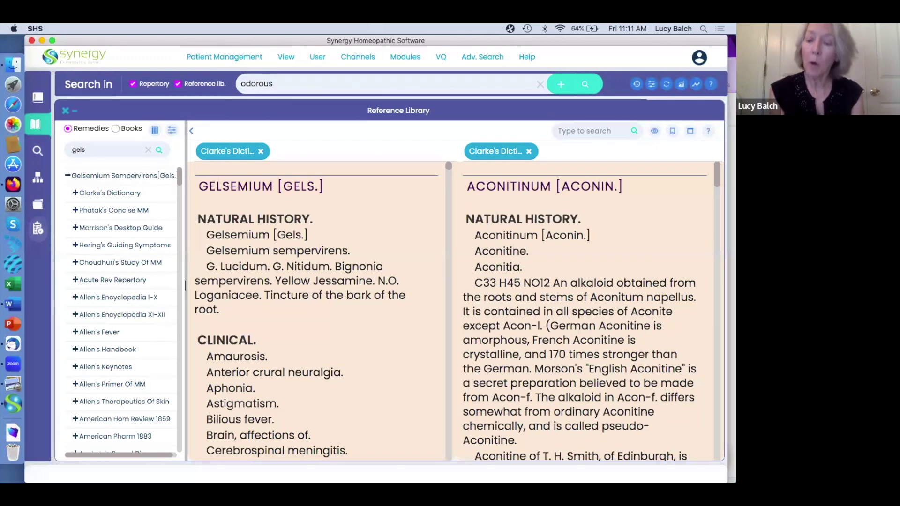
type(" /")
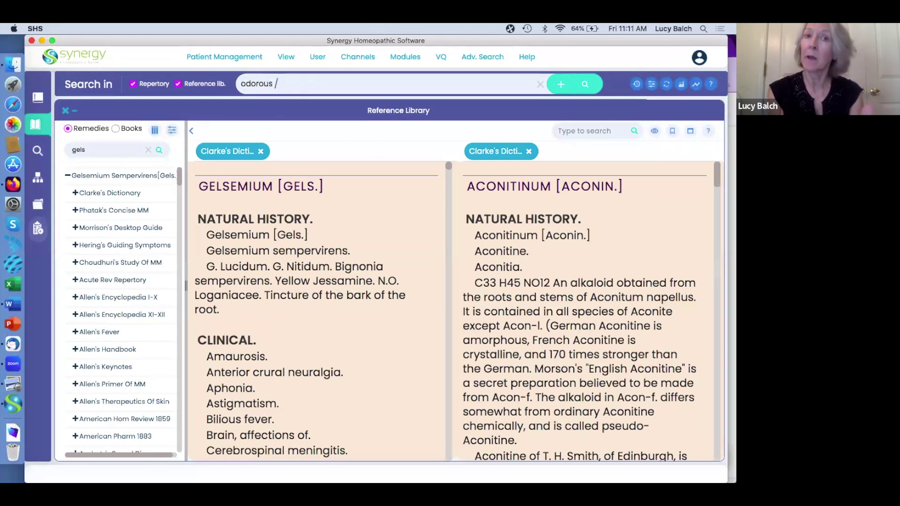
type(" p")
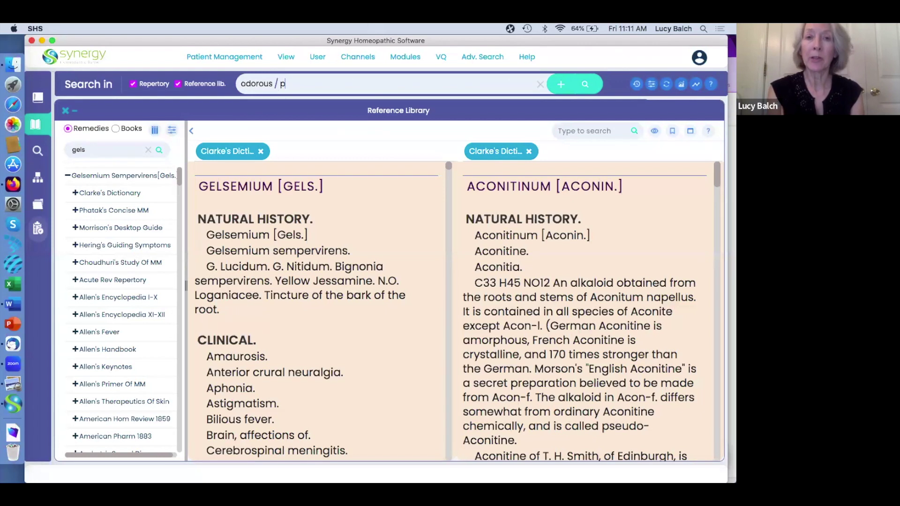
type("ungent")
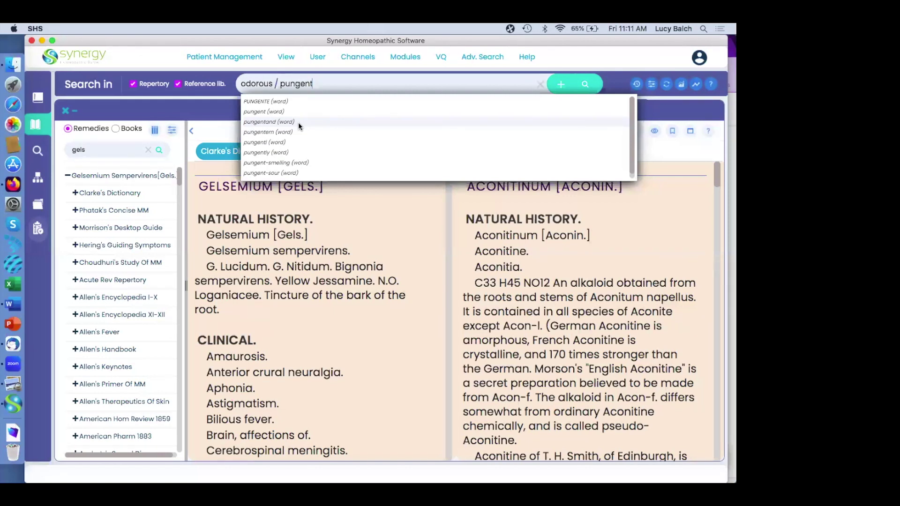
Shorten the query to "odorous" and run the search in the repertories and reference library.
key("BackSpace")
key("BackSpace")
key("BackSpace")
key("BackSpace")
key("BackSpace")
key("BackSpace")
key("BackSpace")
key("BackSpace")
key("BackSpace")
key("BackSpace")
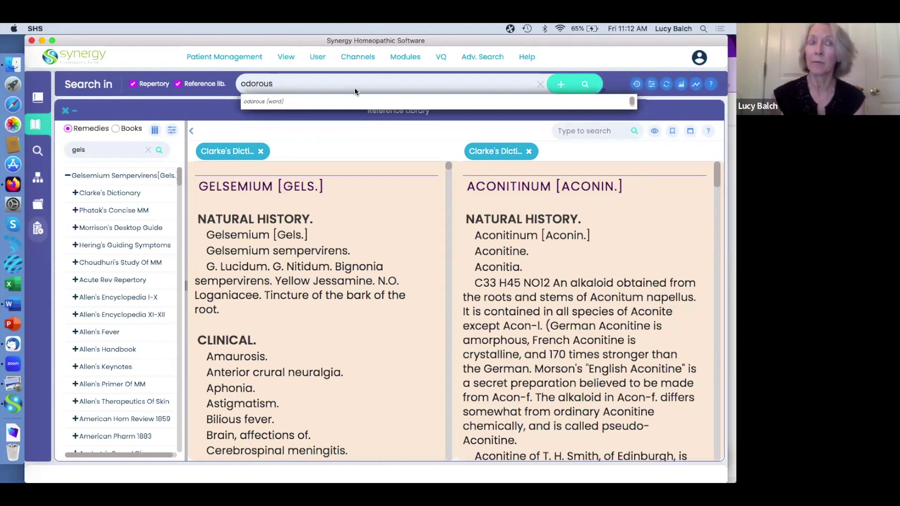
left_click(584, 86)
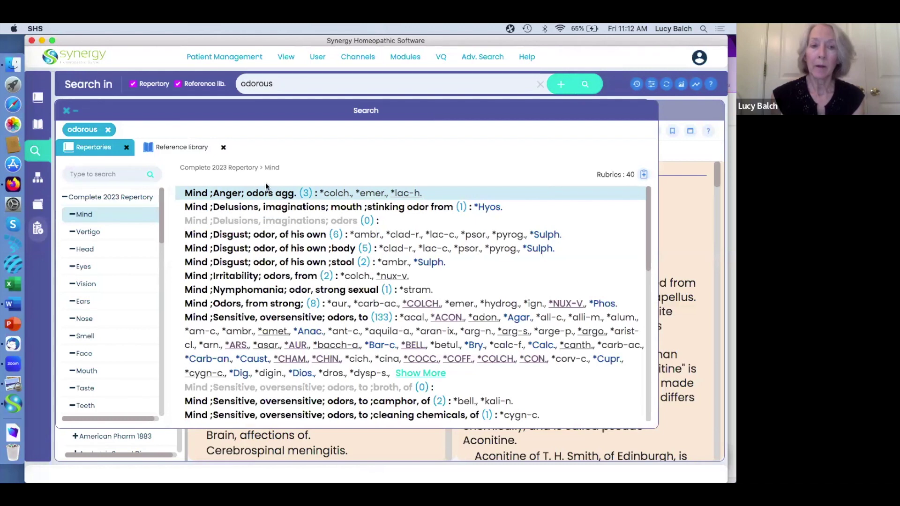
Display the Mouth chapter rubrics of the Complete 2023 Repertory in the "odorous" search results.
scroll(130, 304, "down", 3)
scroll(129, 304, "down", 2)
left_click(87, 300)
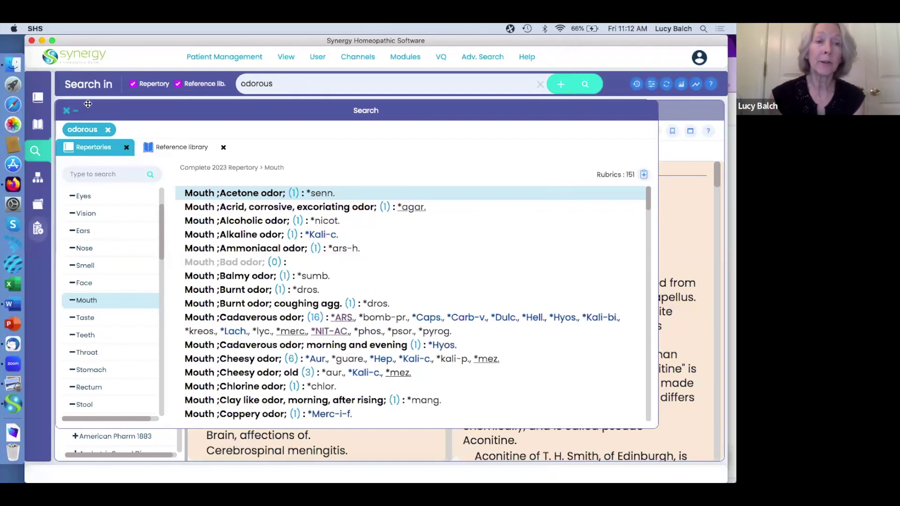
Open the Mouth chapter of the Complete 2023 Repertory from the Repertory module.
left_click(38, 99)
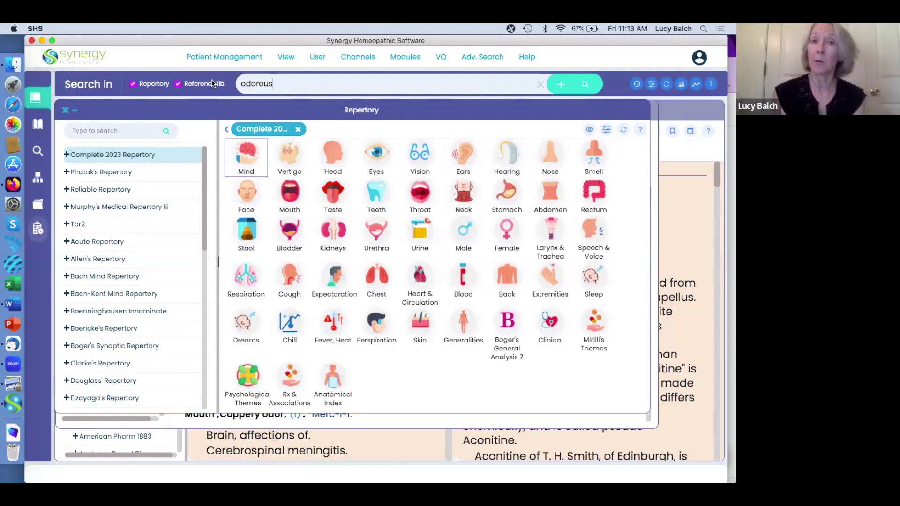
left_click(300, 82)
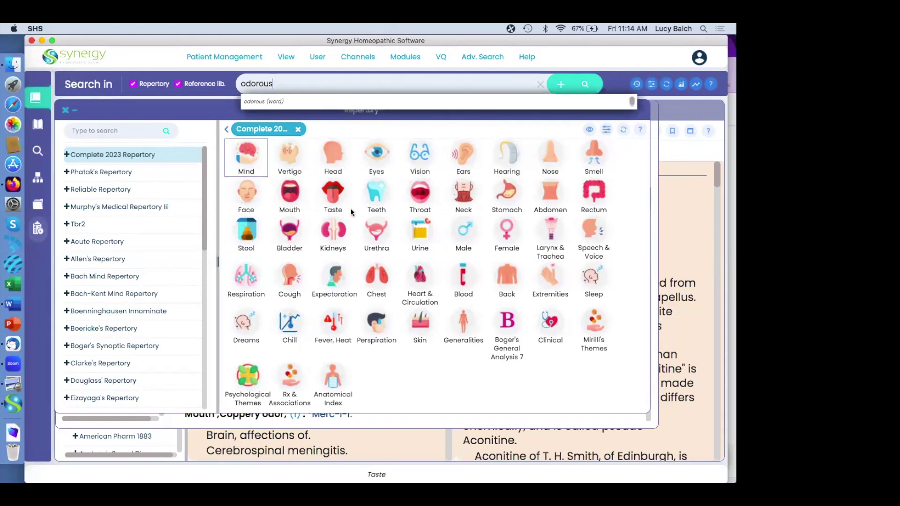
left_click(288, 195)
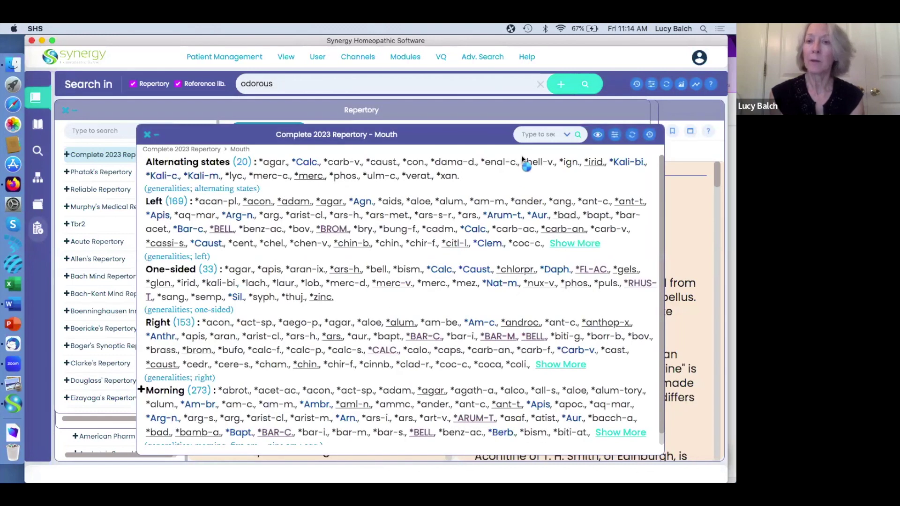
Search within the Mouth chapter for "odorous", with the search settings on Match any word and Whole word.
left_click(543, 133)
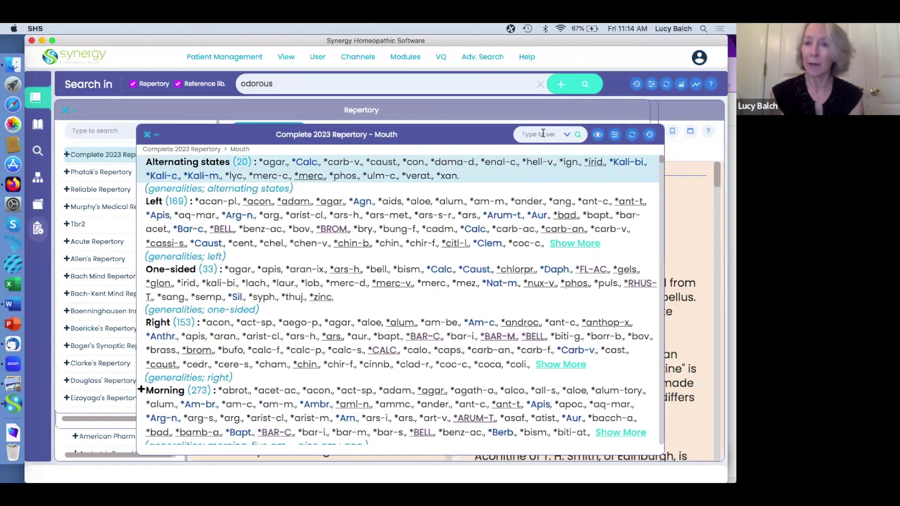
type("od")
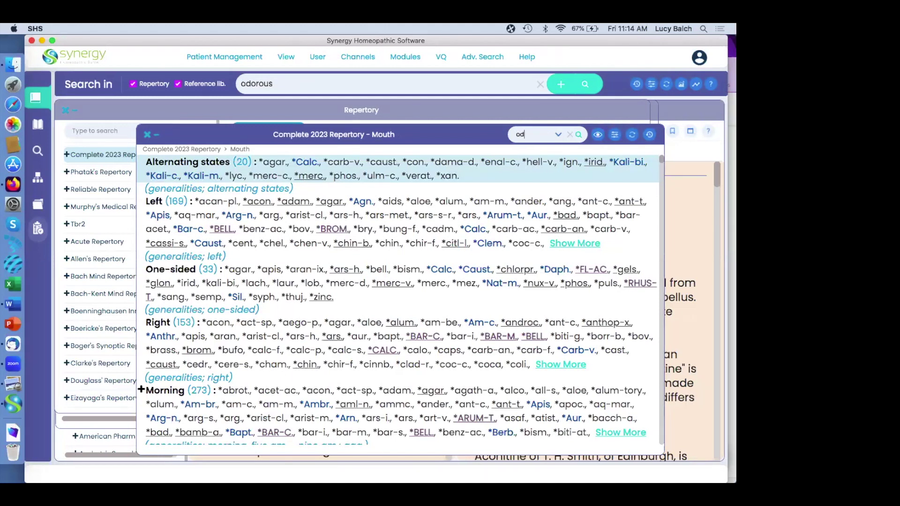
type("orous")
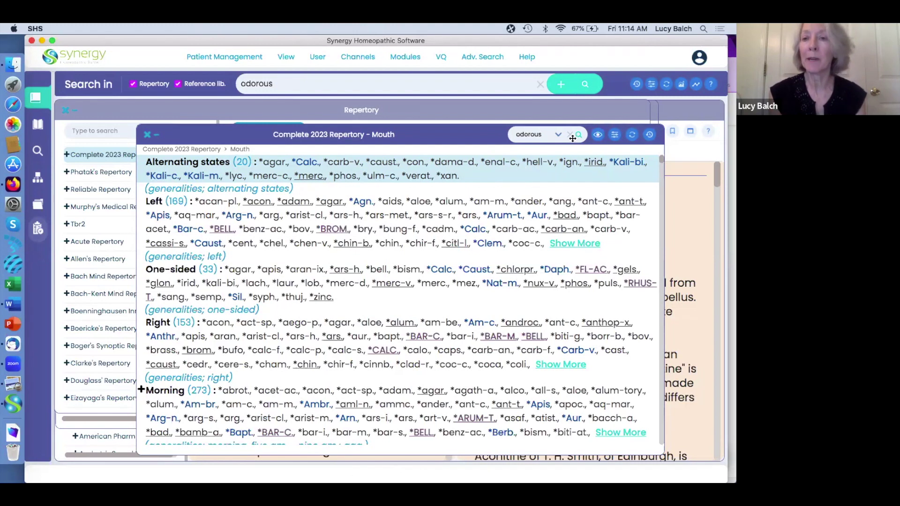
left_click(559, 135)
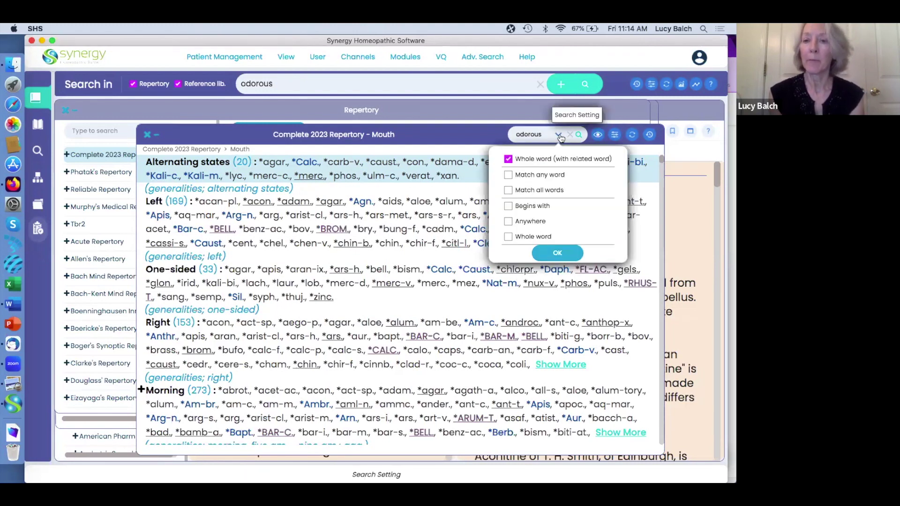
left_click(508, 237)
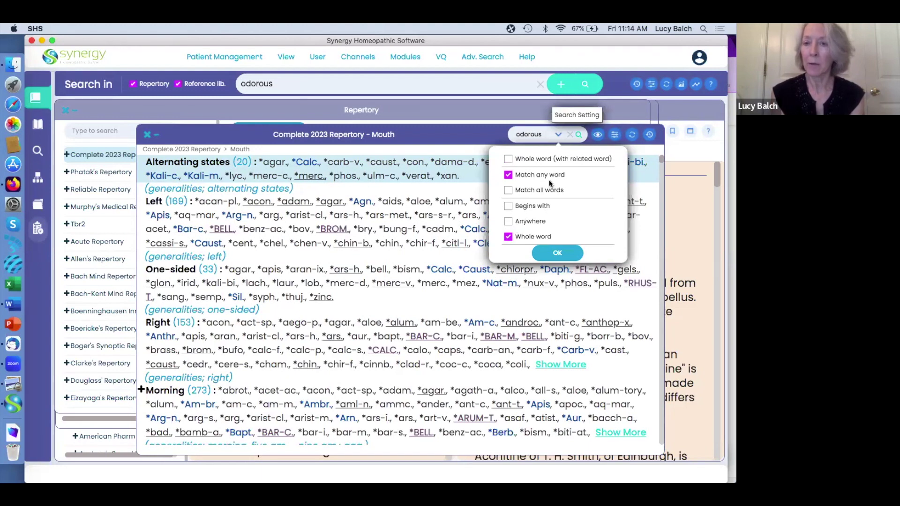
left_click(553, 256)
left_click(579, 134)
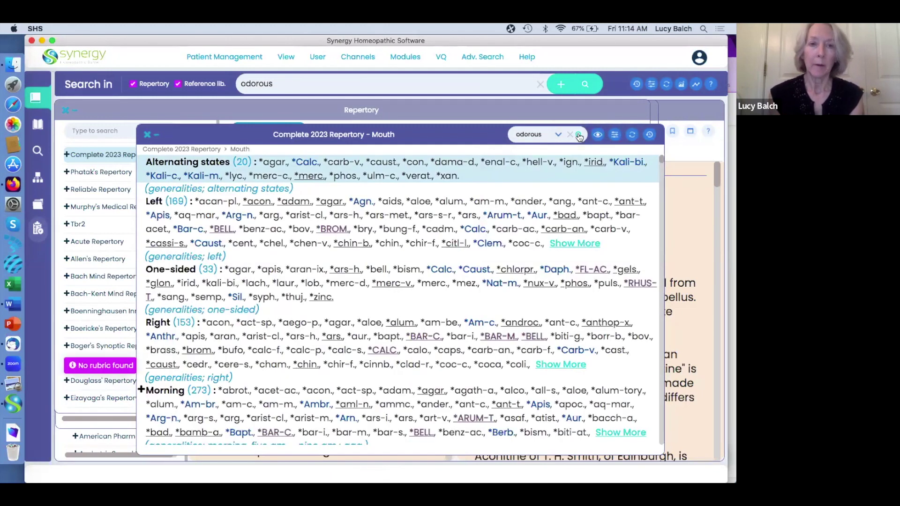
Shorten the Mouth chapter query to "odor" and run the search within the chapter.
left_click(542, 134)
key("BackSpace")
key("BackSpace")
key("BackSpace")
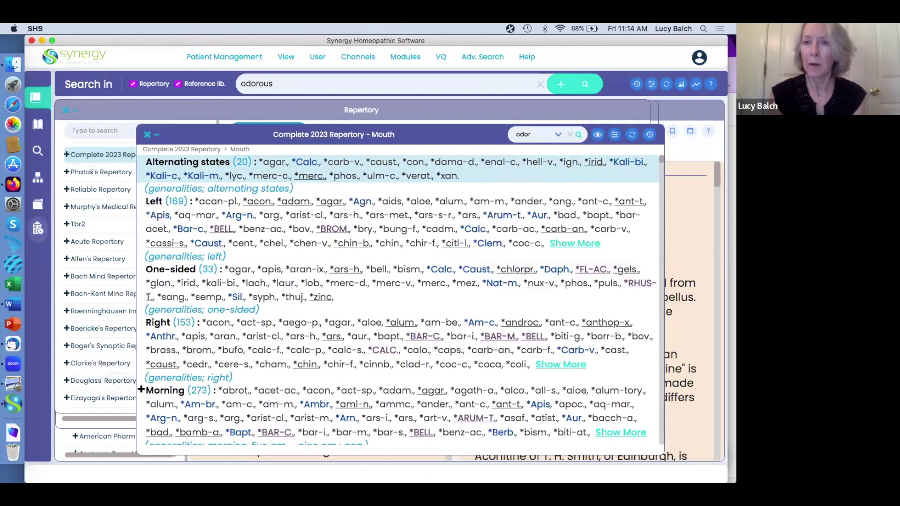
left_click(581, 135)
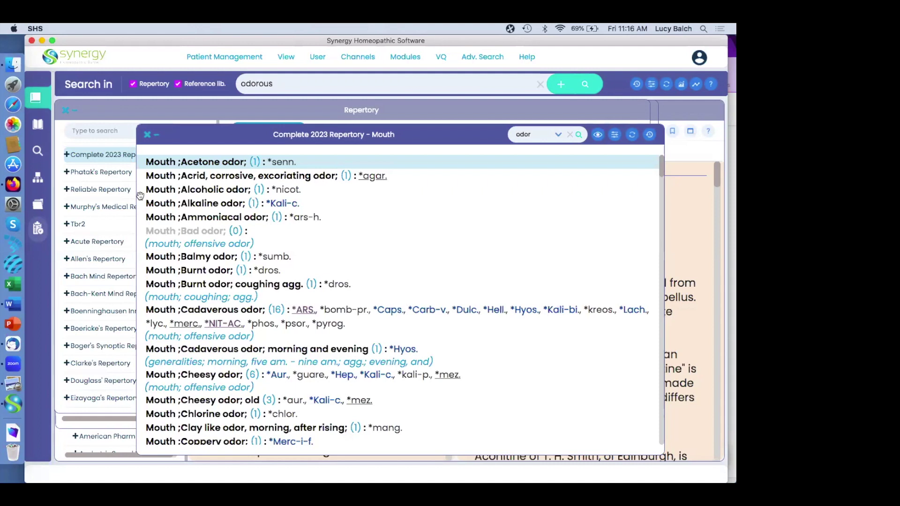
Search the repertories and reference library for "albuminaria" and display the Reference Library results.
left_click(540, 84)
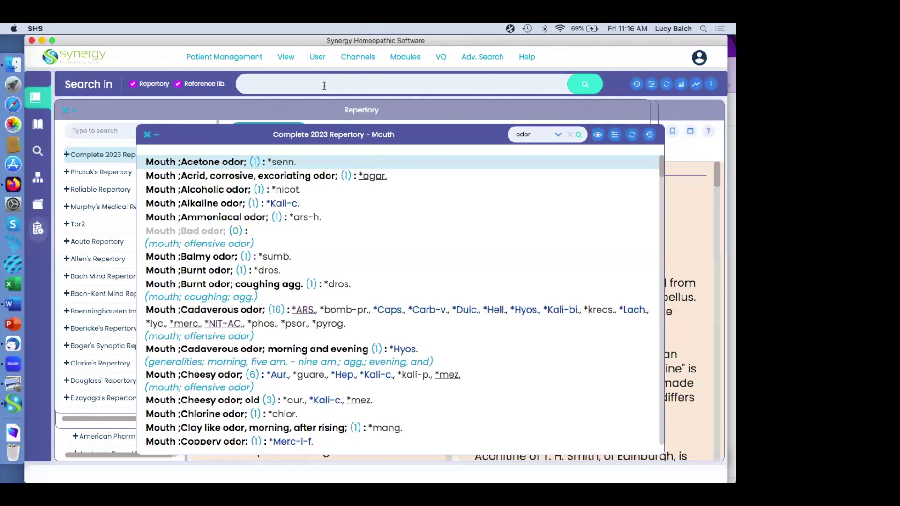
type("d")
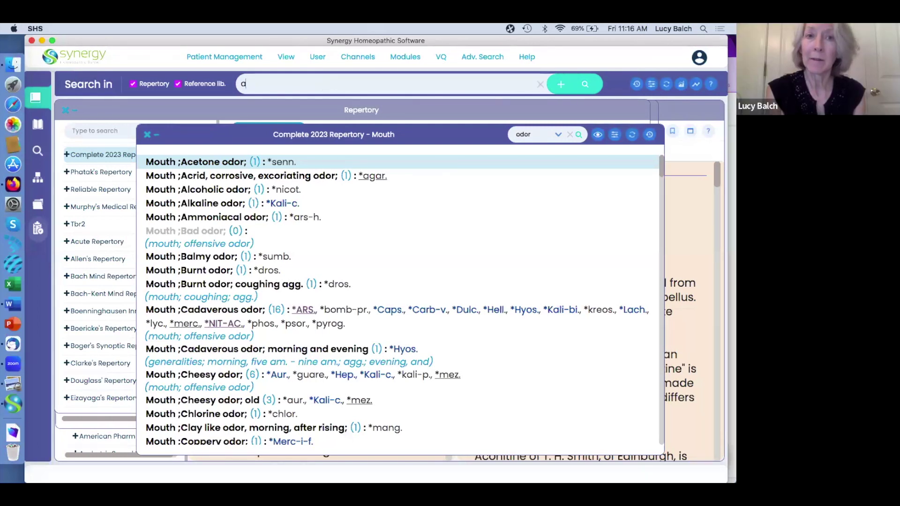
type("lbum")
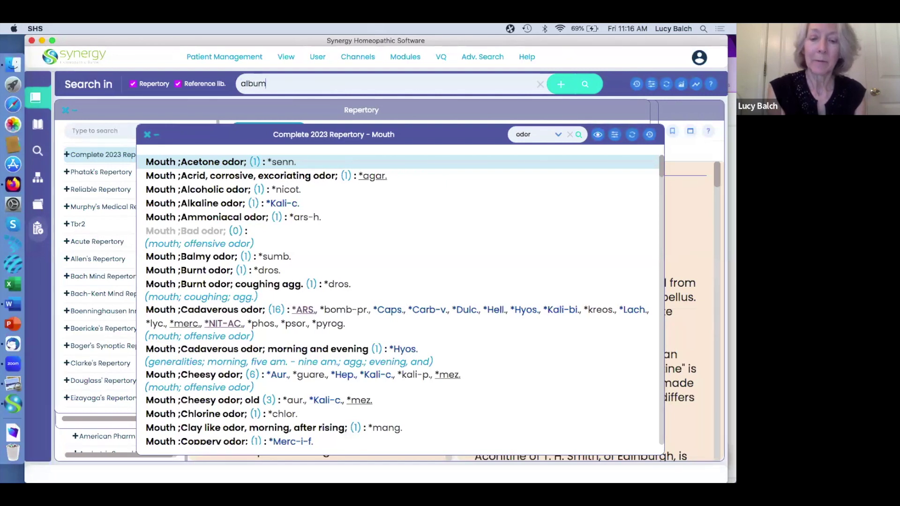
type("inaria")
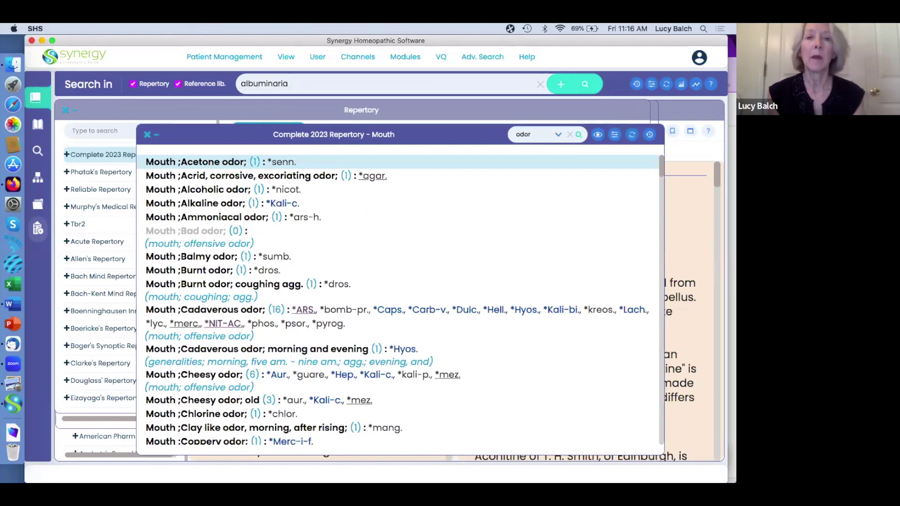
key("Return")
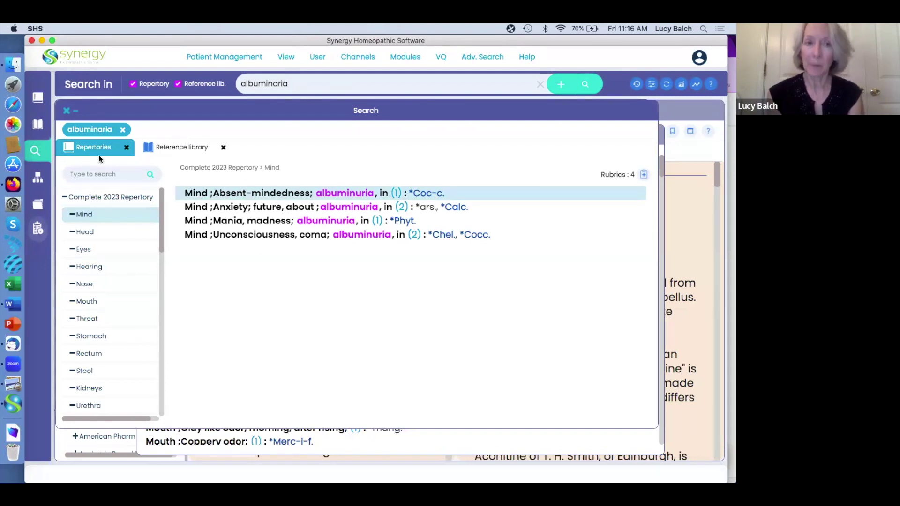
left_click(178, 147)
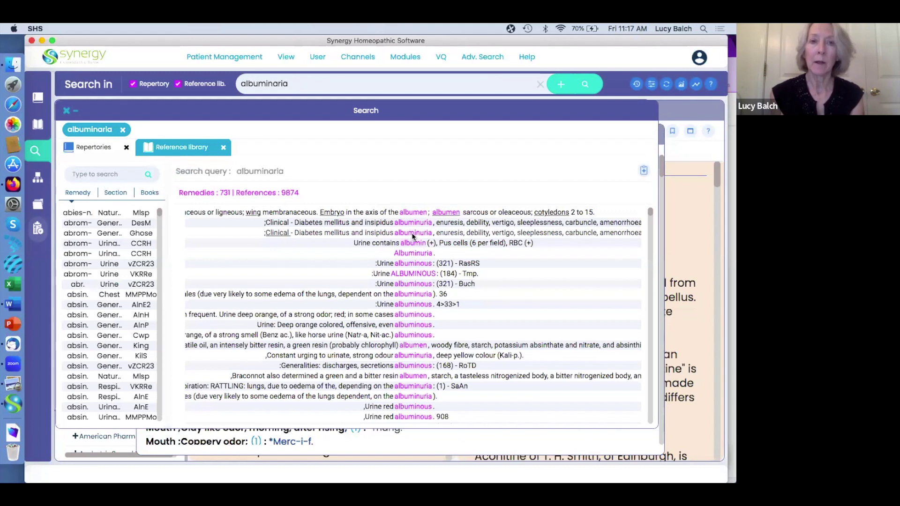
Search the repertories and reference library for "tinnitis" and display the Complete 2023 Repertory's Ears rubrics.
left_click(541, 86)
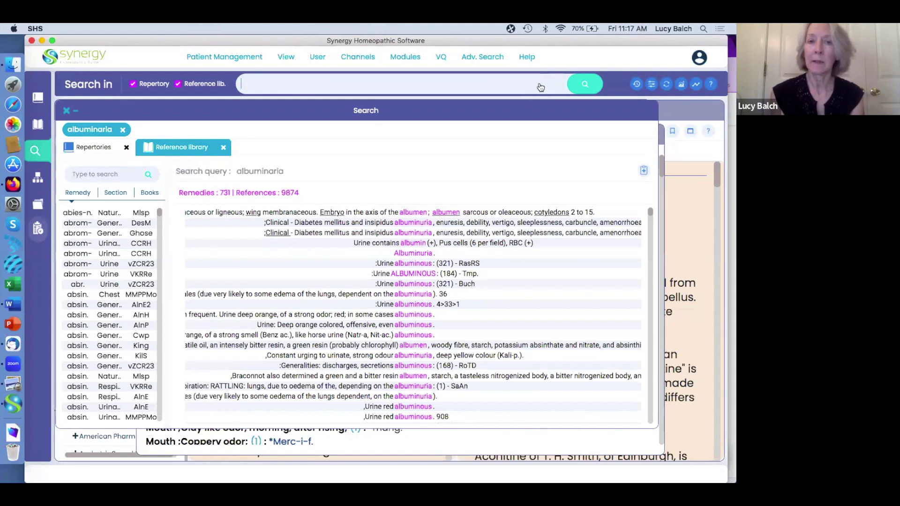
type("tinnitis")
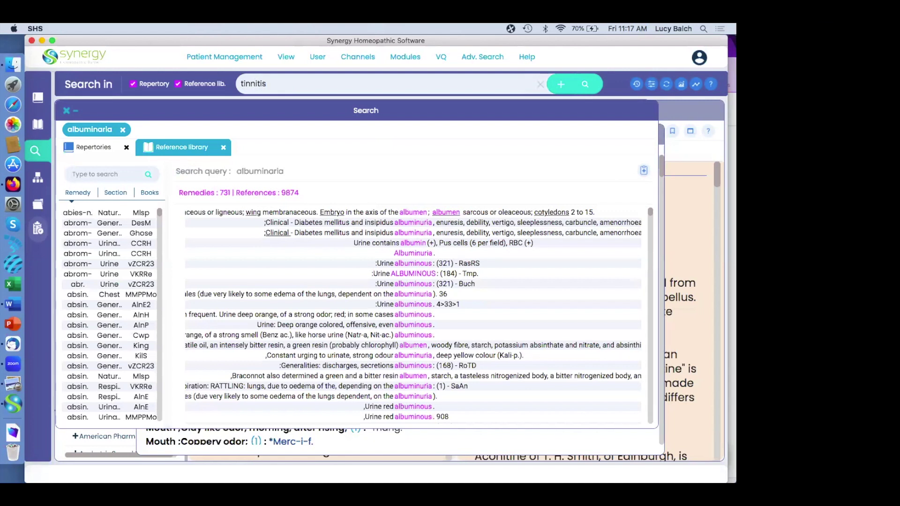
key("Return")
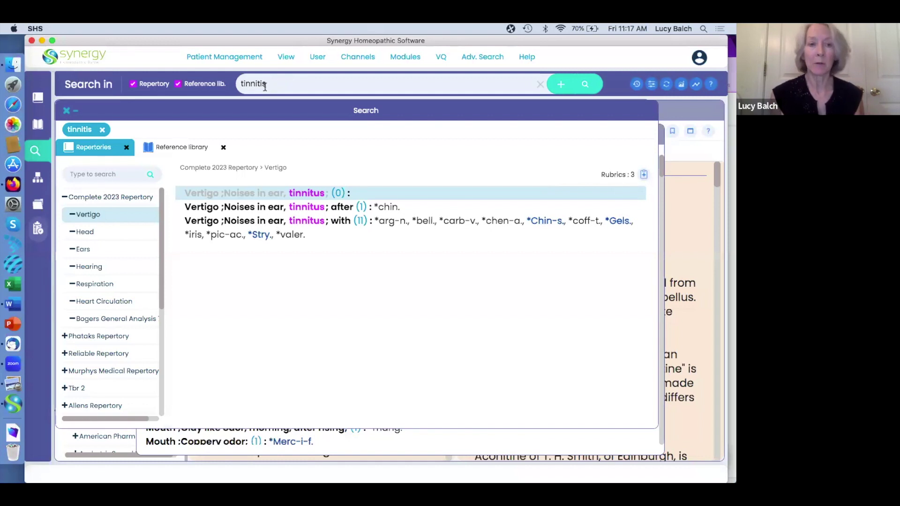
left_click(81, 251)
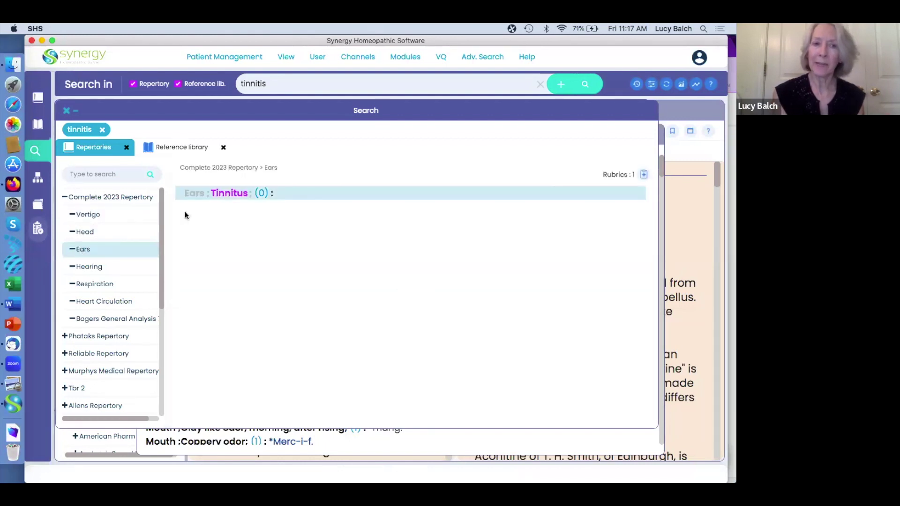
Change the query to "tinnitus / noises" and run the search in the repertories and reference library.
left_click(285, 83)
type("s")
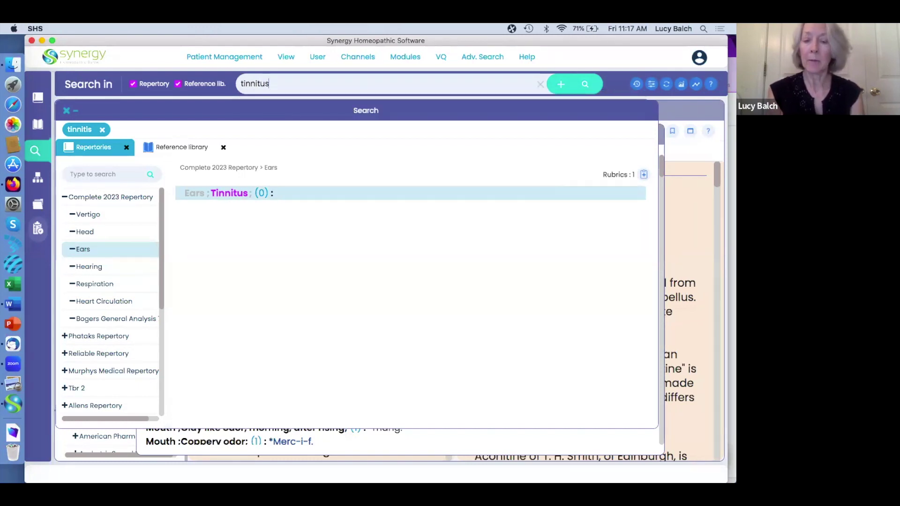
type(" / noises")
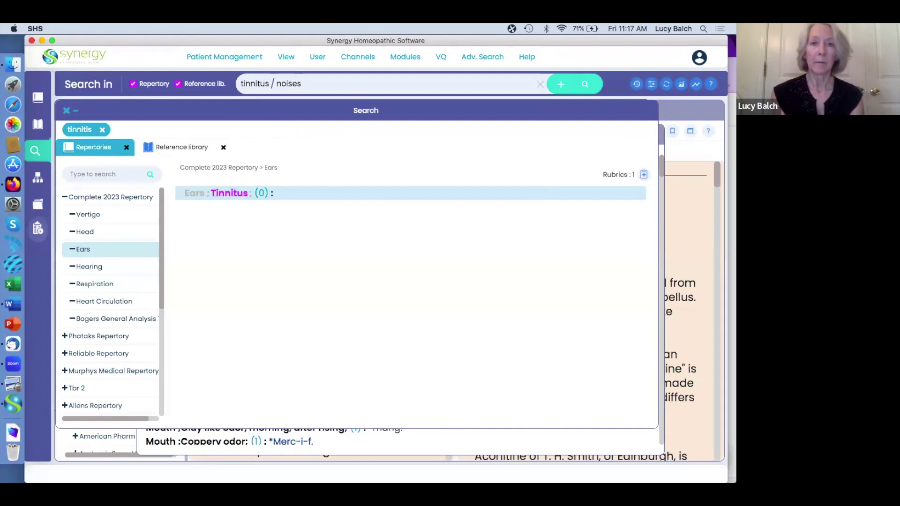
key("Return")
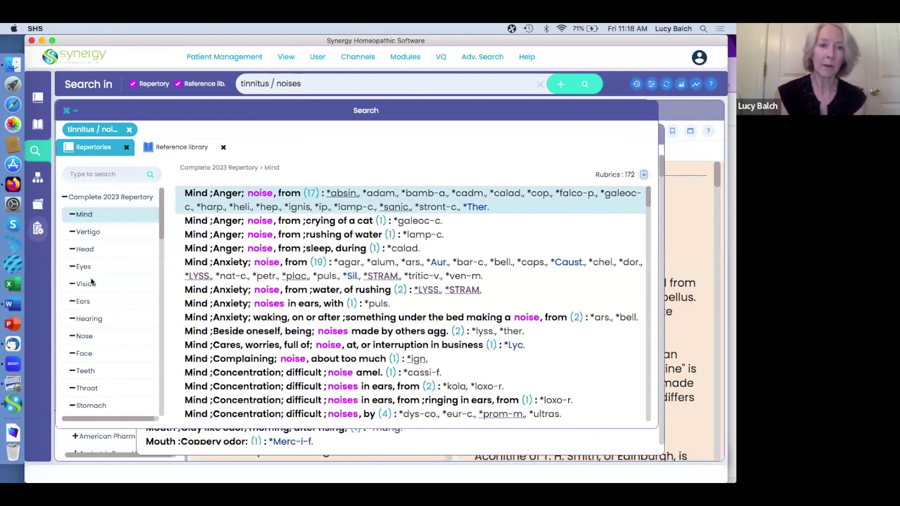
Read through the Ears rubrics of the "tinnitus / noises" results, returning to the start, and collapse the Complete 2023 Repertory chapter list.
left_click(83, 302)
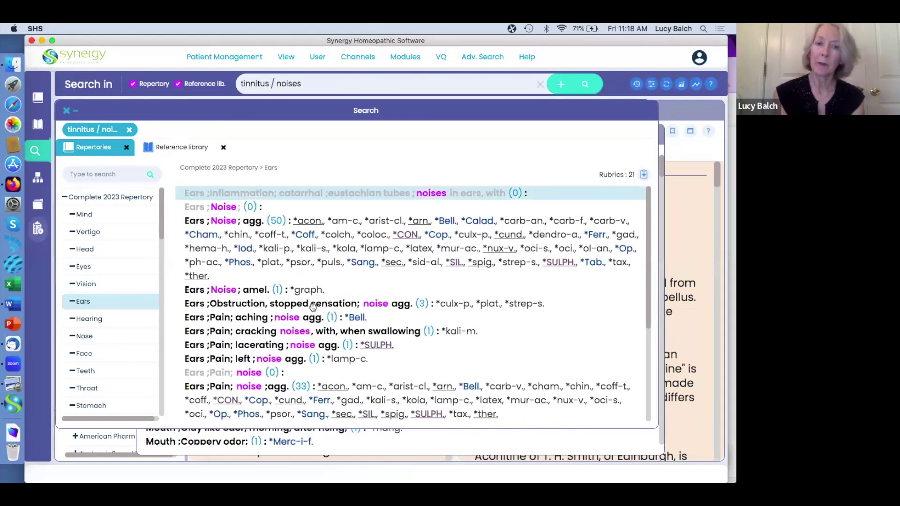
scroll(313, 307, "down", 5)
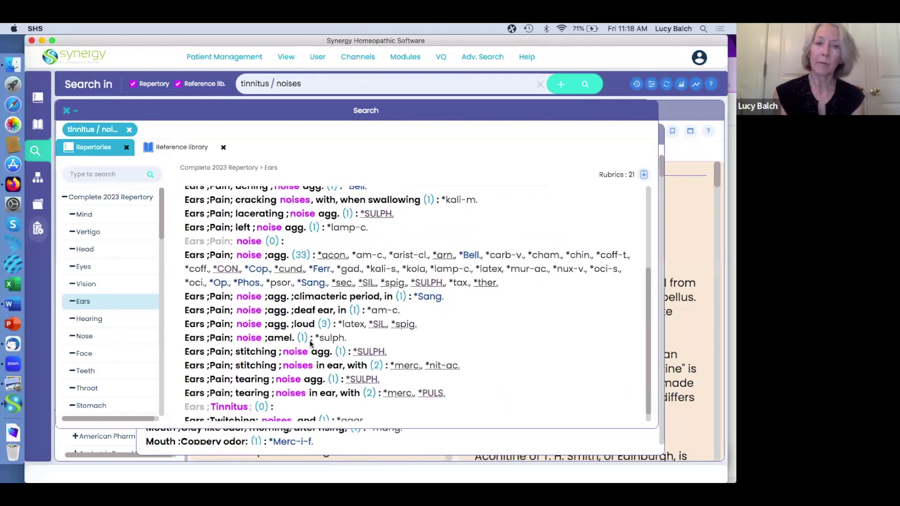
scroll(311, 344, "down", 1)
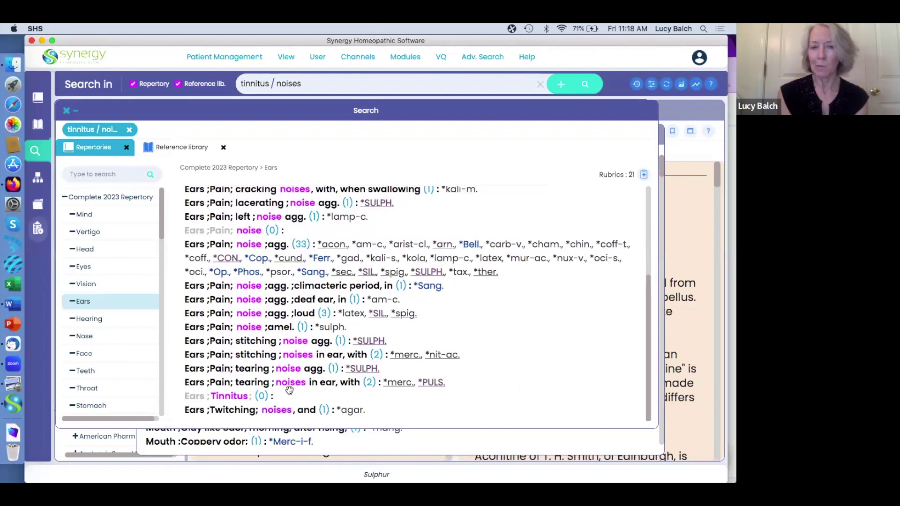
scroll(342, 386, "up", 1)
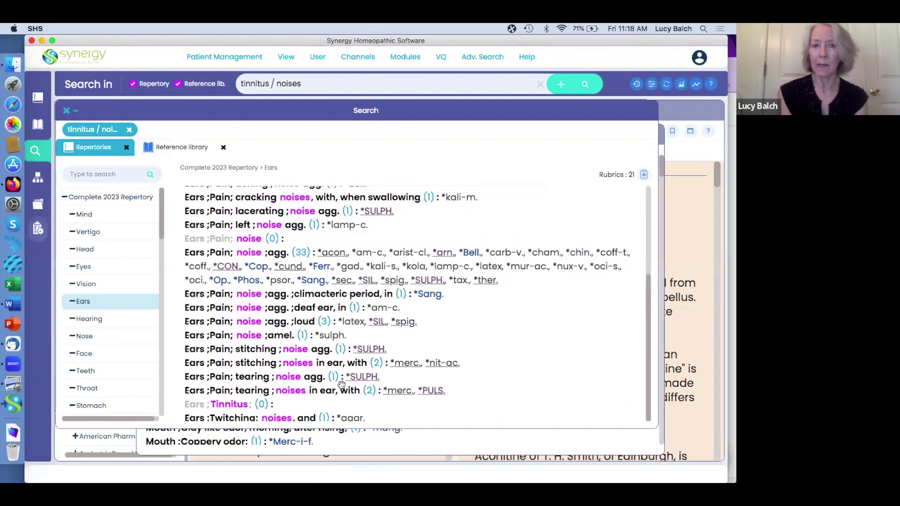
scroll(342, 386, "up", 5)
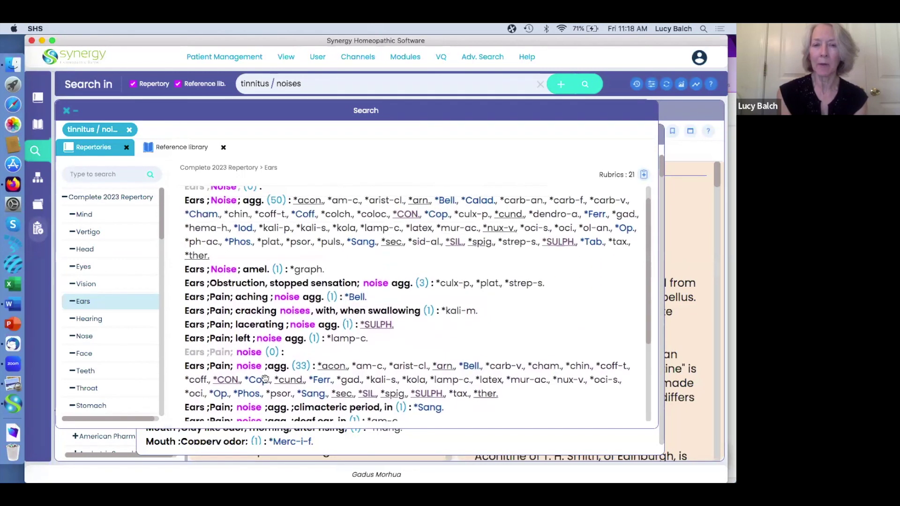
scroll(305, 265, "up", 1)
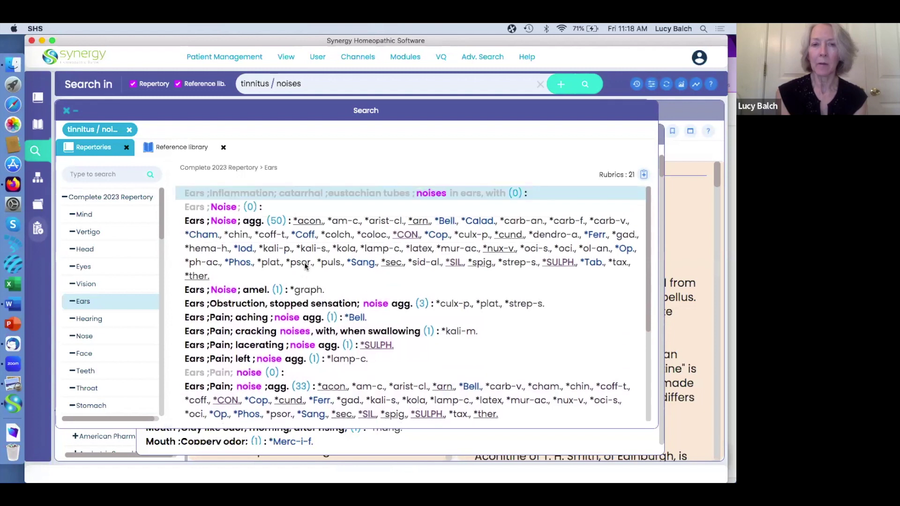
scroll(305, 262, "down", 4)
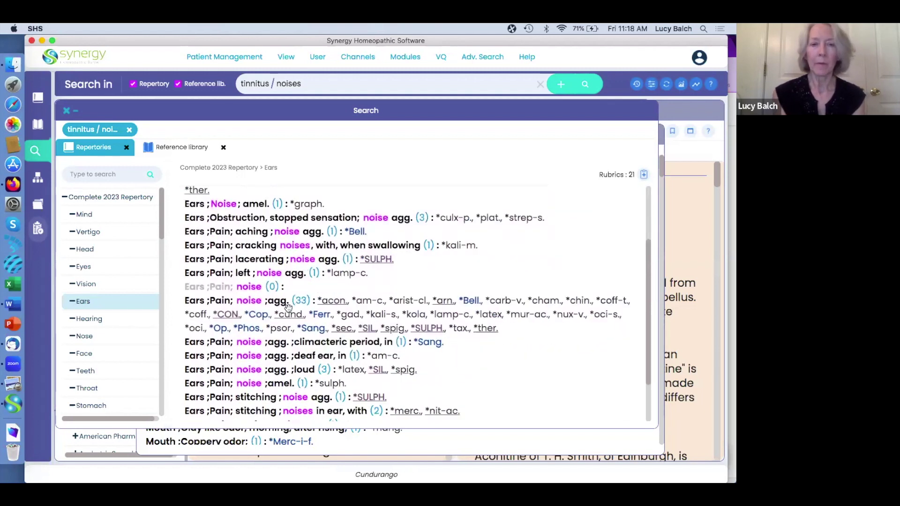
scroll(289, 312, "down", 3)
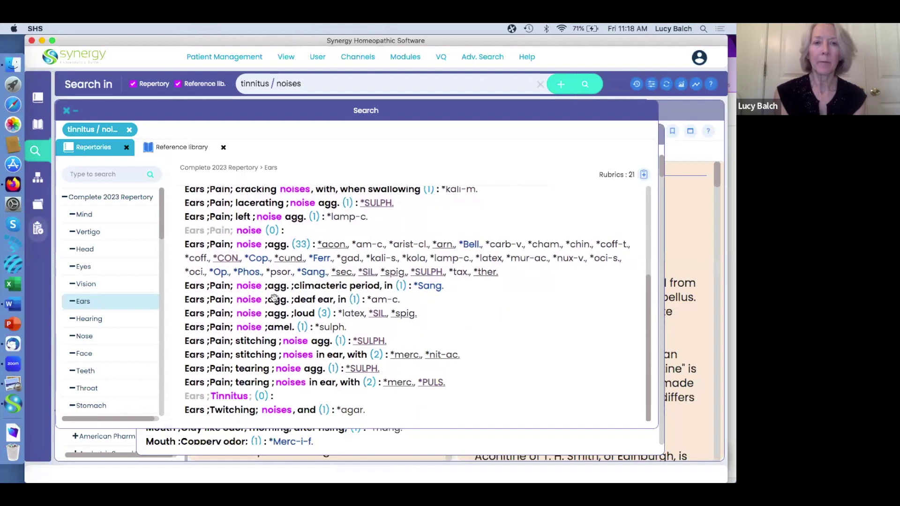
scroll(275, 299, "up", 5)
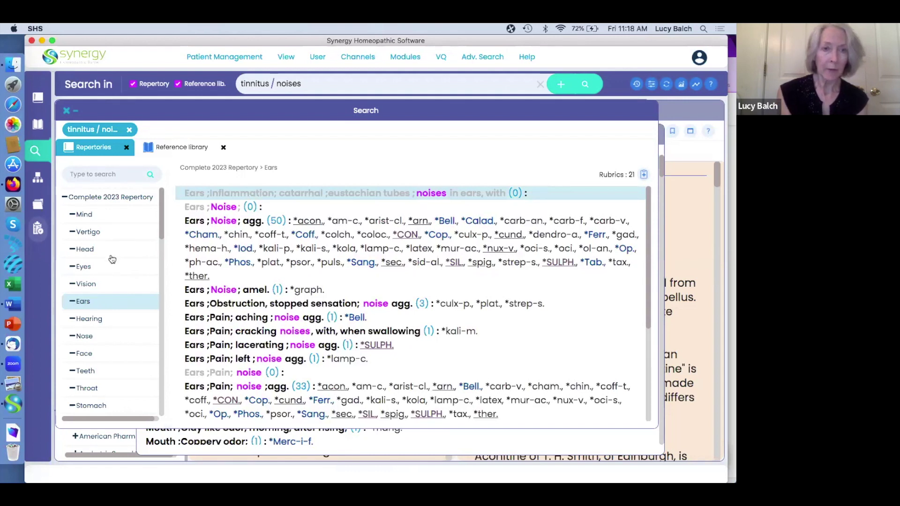
left_click(65, 197)
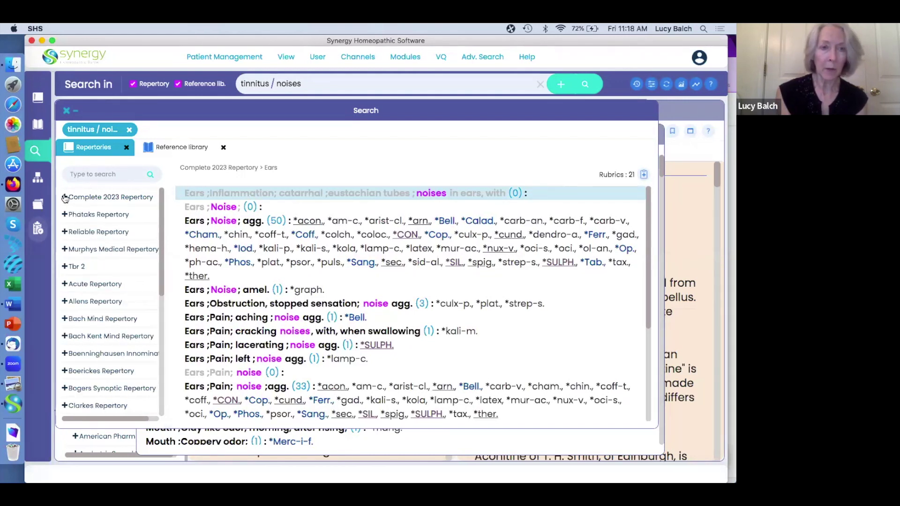
Display the Reliable Repertory's Ears rubrics for "tinnitus / noises" and read through them, returning to the start.
left_click(84, 233)
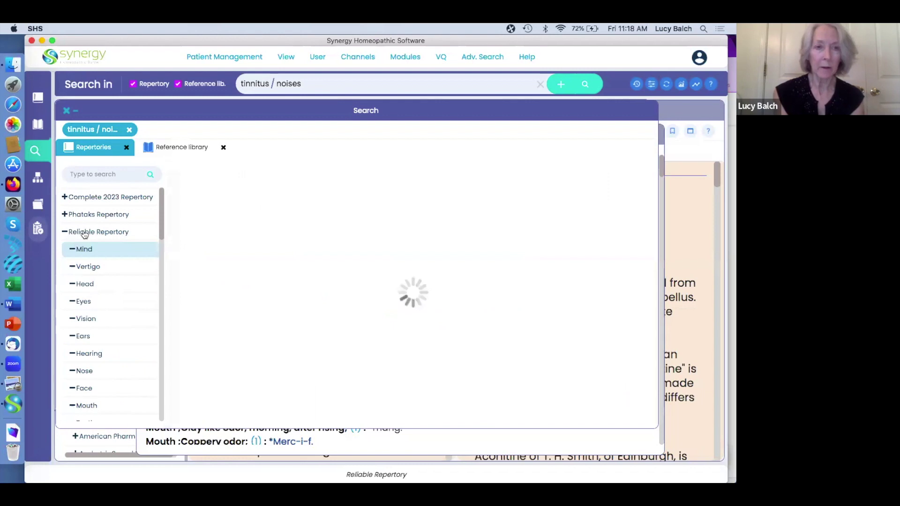
left_click(84, 338)
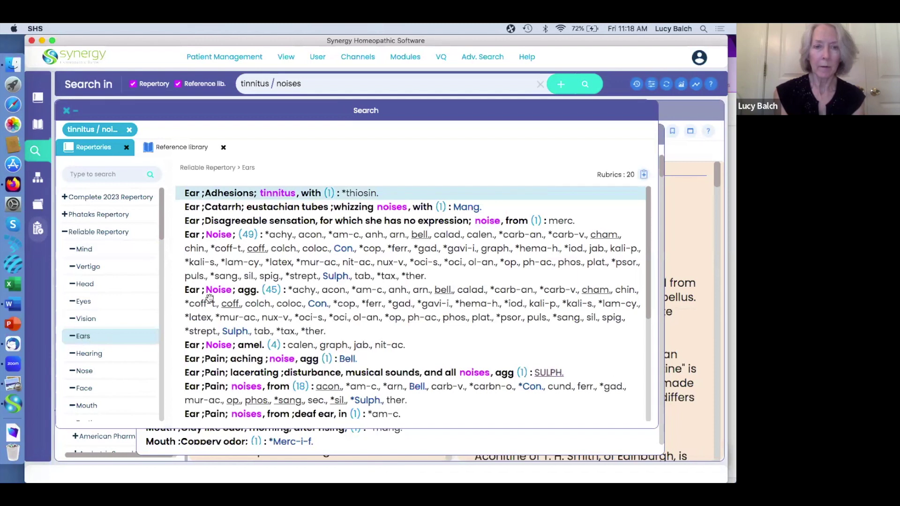
scroll(302, 314, "down", 6)
scroll(303, 313, "down", 2)
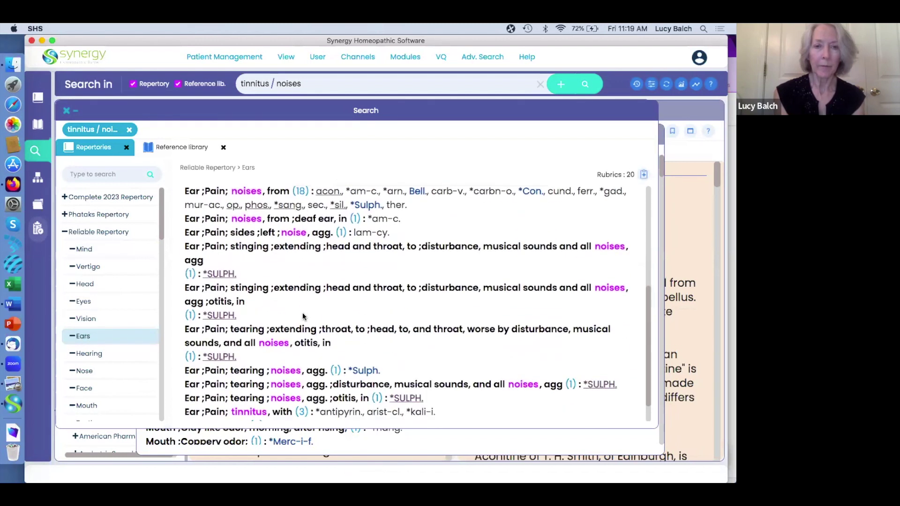
scroll(303, 313, "up", 4)
scroll(303, 313, "down", 3)
scroll(302, 313, "down", 2)
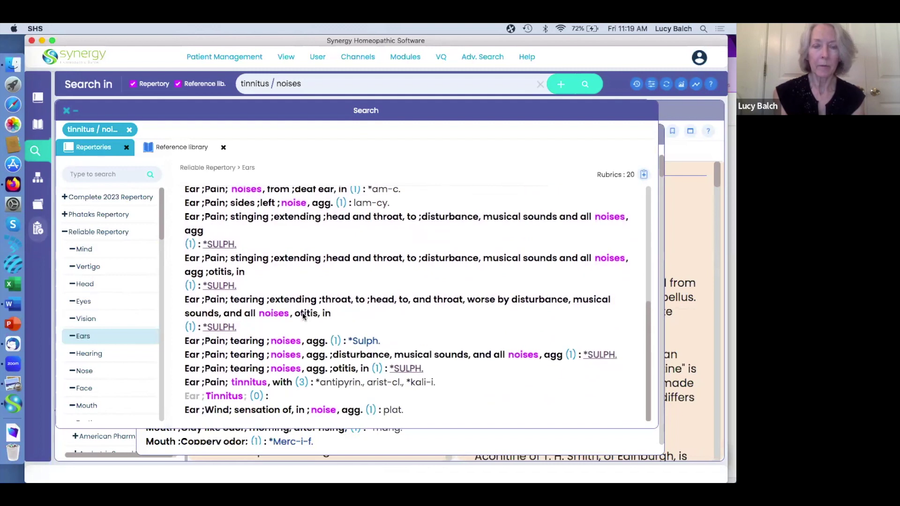
scroll(303, 314, "up", 9)
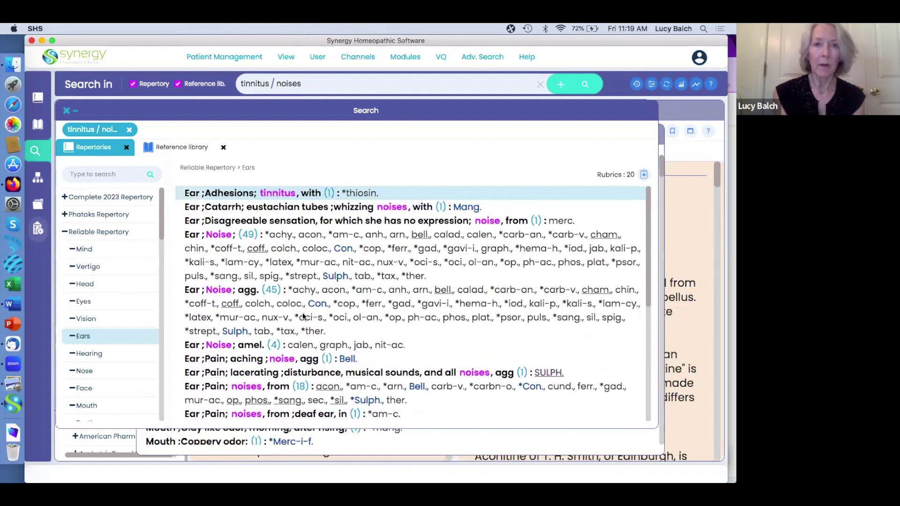
Shorten the query to "tinnitus" and run the search in the repertories and reference library.
left_click(302, 83)
key("BackSpace")
key("BackSpace")
key("BackSpace")
key("BackSpace")
key("BackSpace")
key("BackSpace")
key("BackSpace")
key("BackSpace")
key("BackSpace")
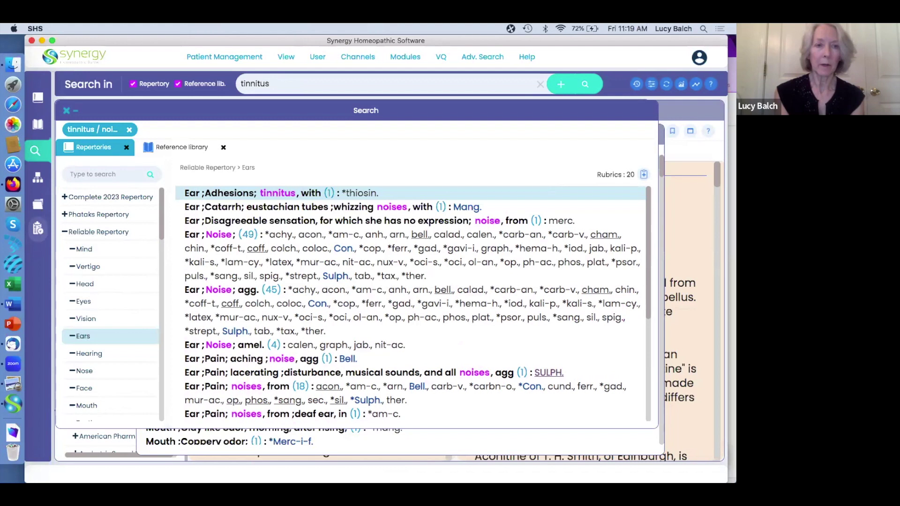
key("Return")
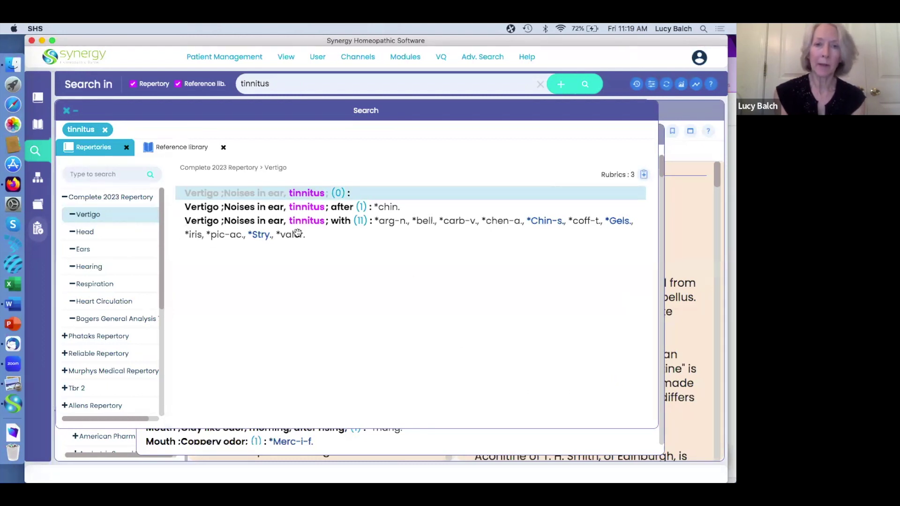
View the Complete 2023 Repertory's Ears results, then expand Murphy's Medical Repertory and look through the list of repertories containing "tinnitus".
left_click(83, 252)
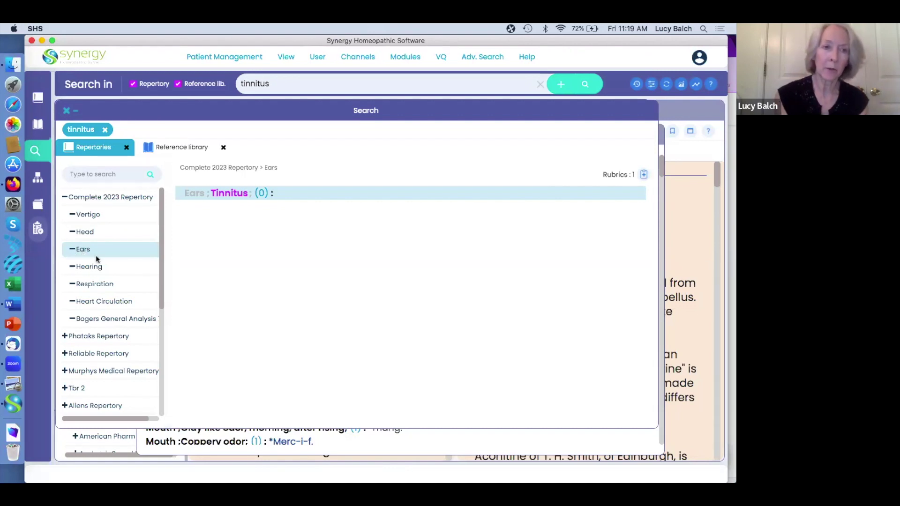
left_click(67, 200)
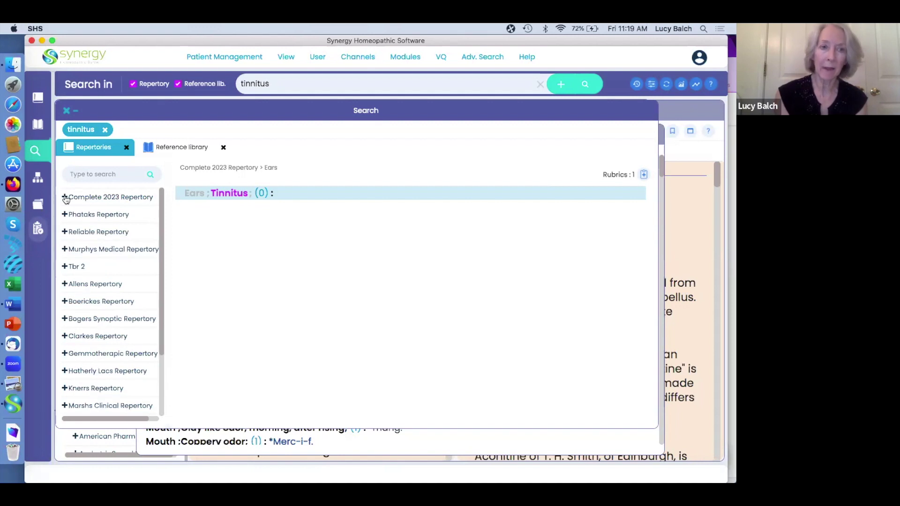
left_click(87, 251)
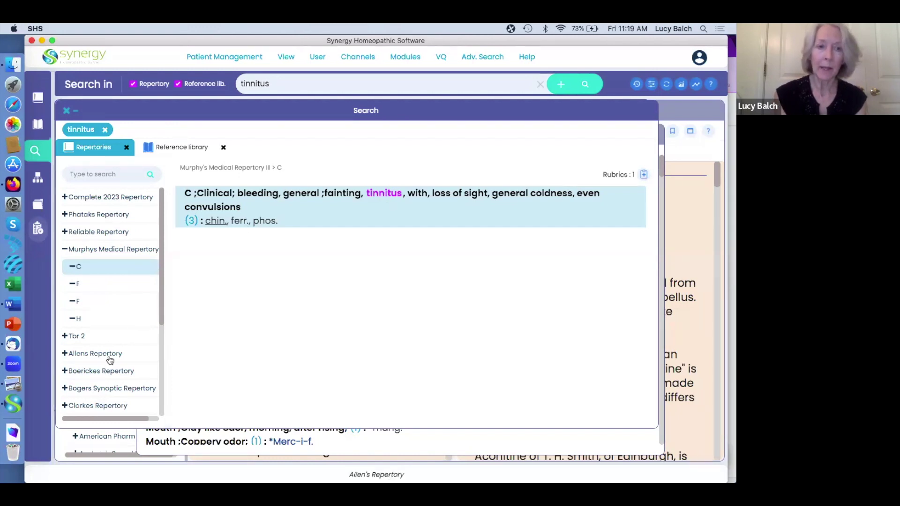
scroll(109, 359, "down", 3)
scroll(108, 359, "down", 3)
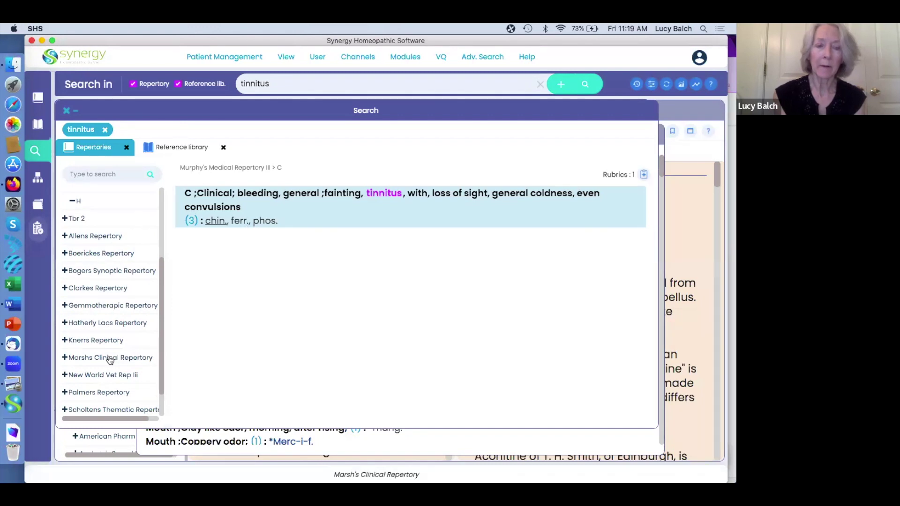
scroll(109, 359, "down", 2)
scroll(109, 359, "up", 8)
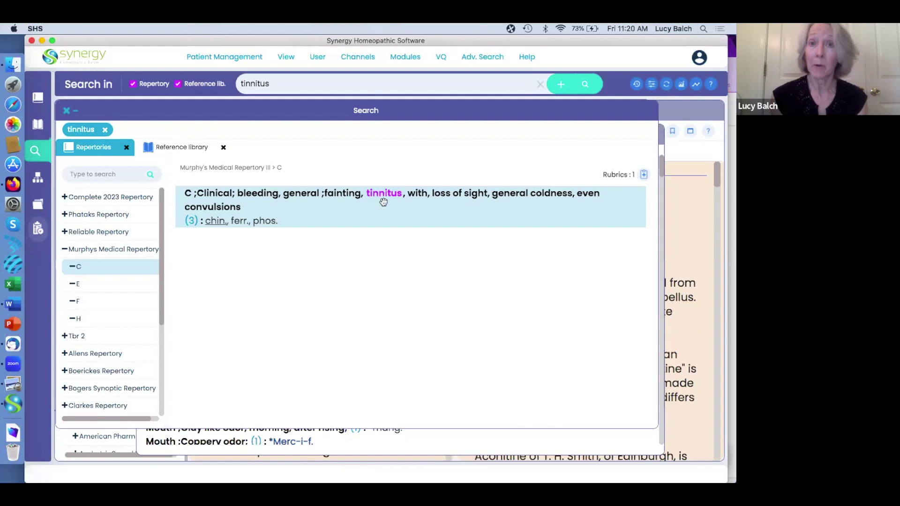
Search the repertories and reference library for "sciatica" combined with the remedy thuj.
left_click(540, 84)
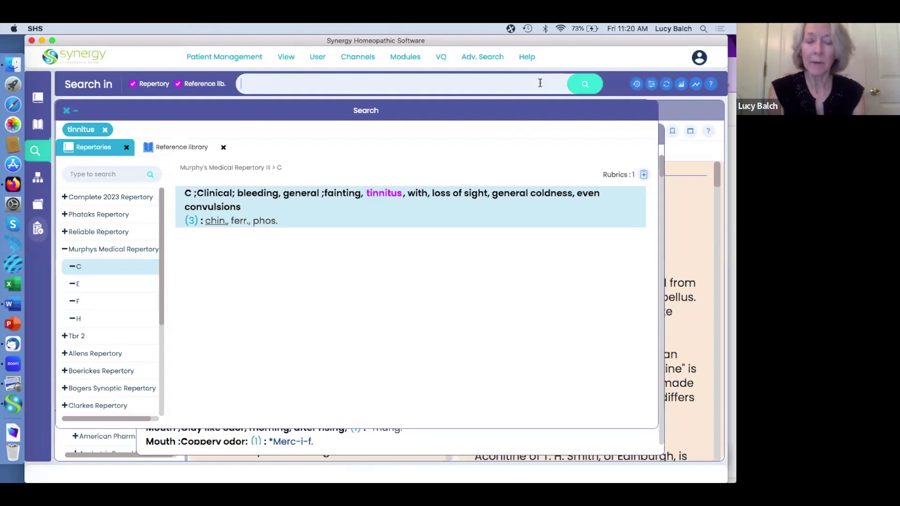
type("sciatic")
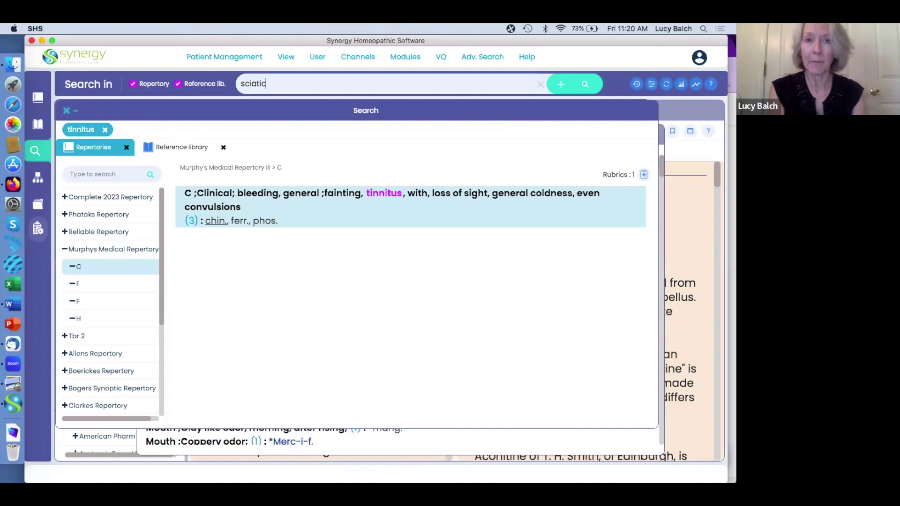
type("a thuj.")
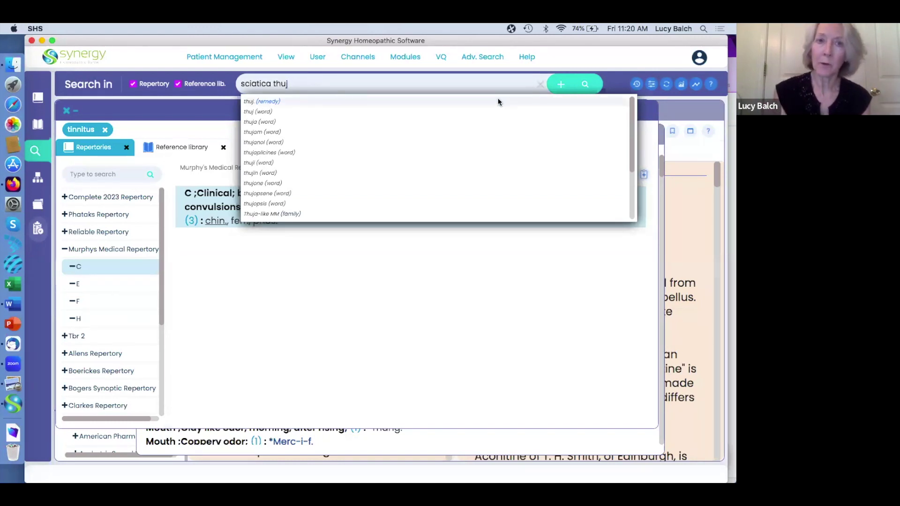
left_click(258, 100)
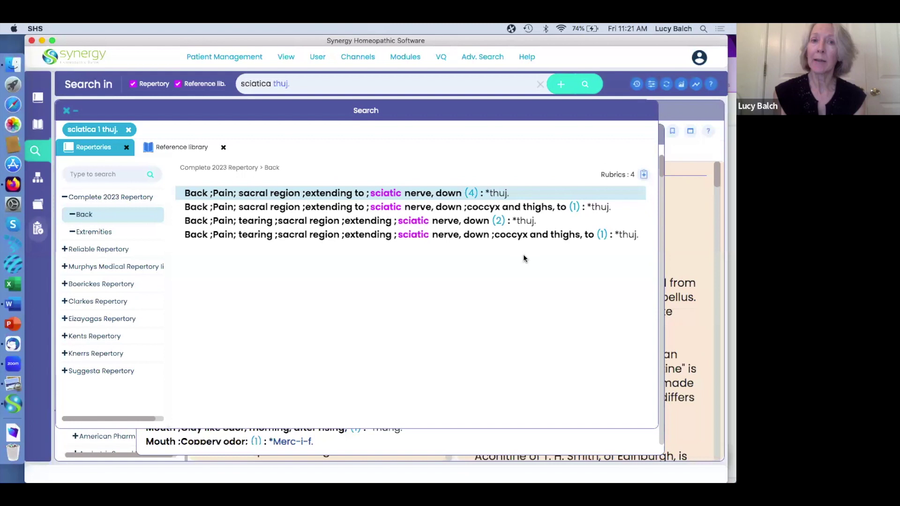
Limit the search to the Complete 2023 Repertory and rerun the "sciatica thuj." query.
left_click(652, 85)
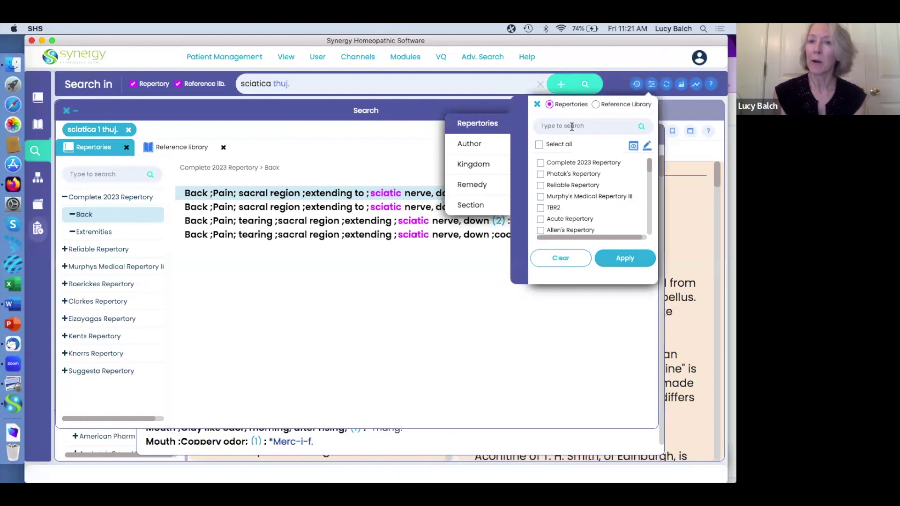
left_click(540, 163)
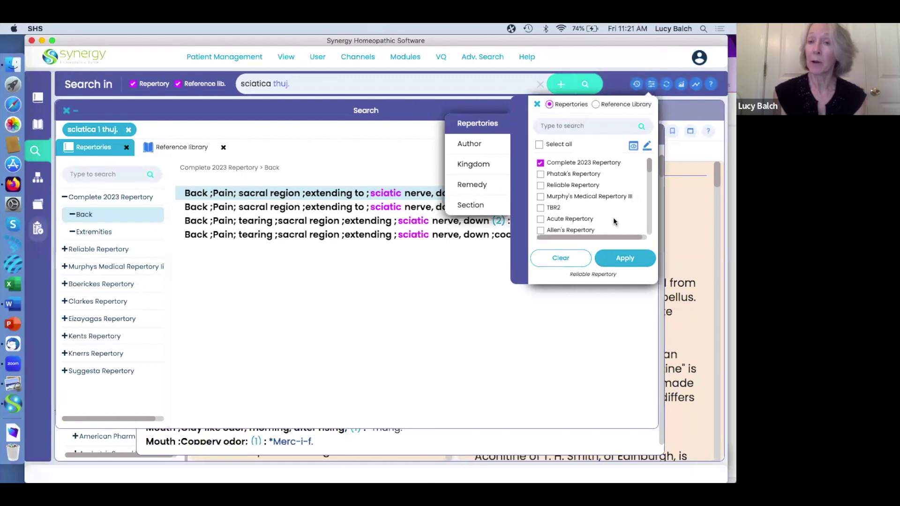
left_click(618, 260)
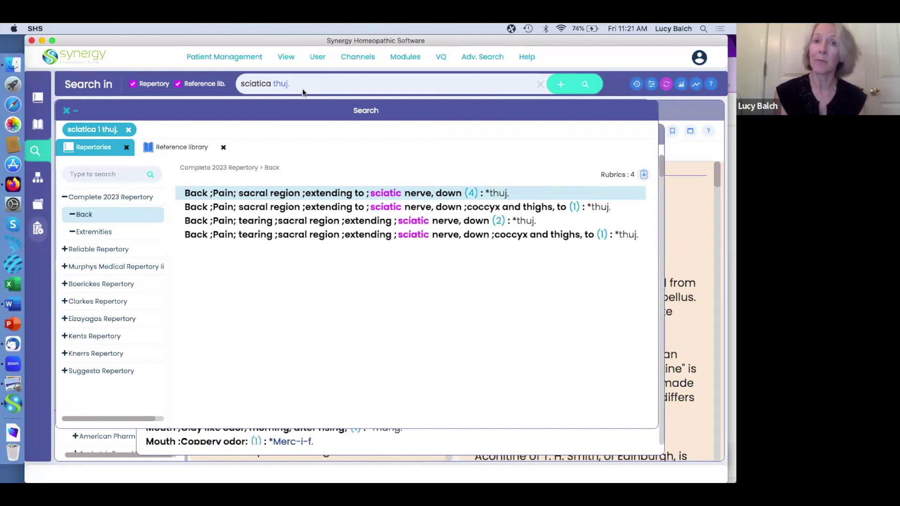
left_click(586, 84)
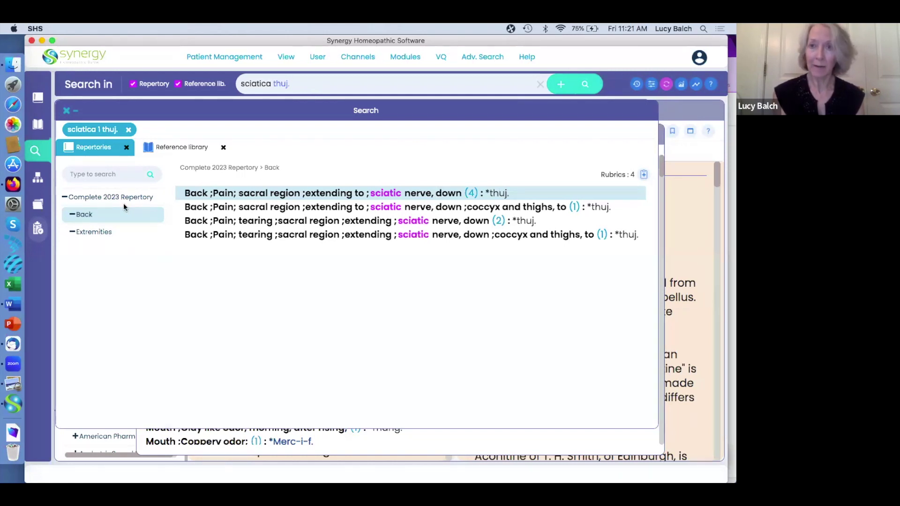
Reset the search filter, search for "sciatica" with the remedies thuj. and puls., and display the Complete 2023 Repertory's Extremities rubrics.
left_click(667, 85)
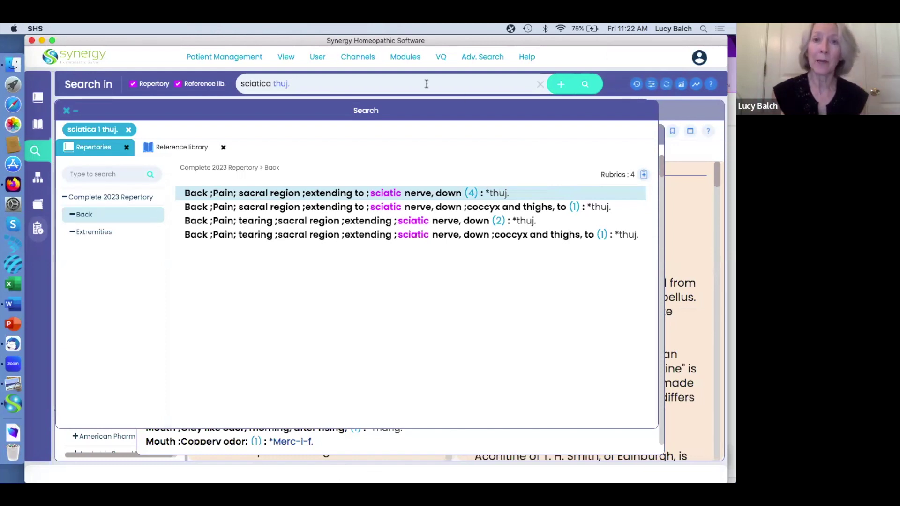
left_click(318, 84)
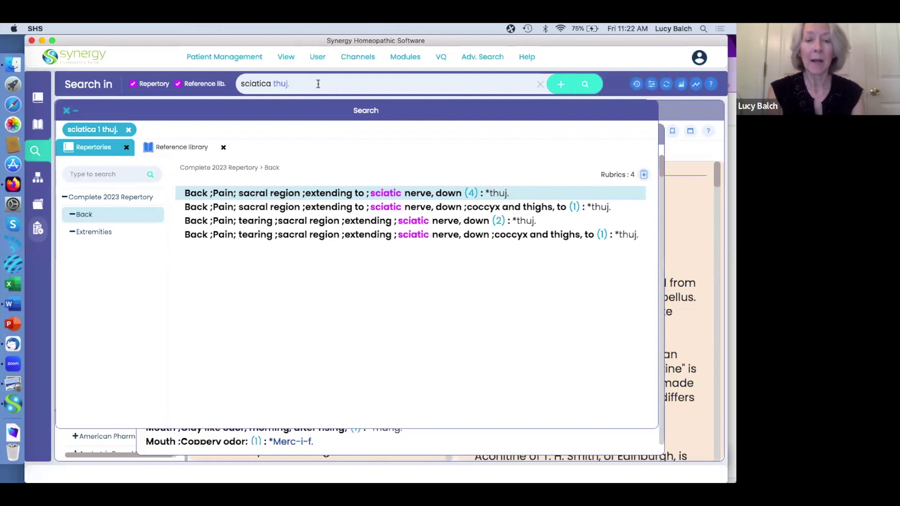
type(".")
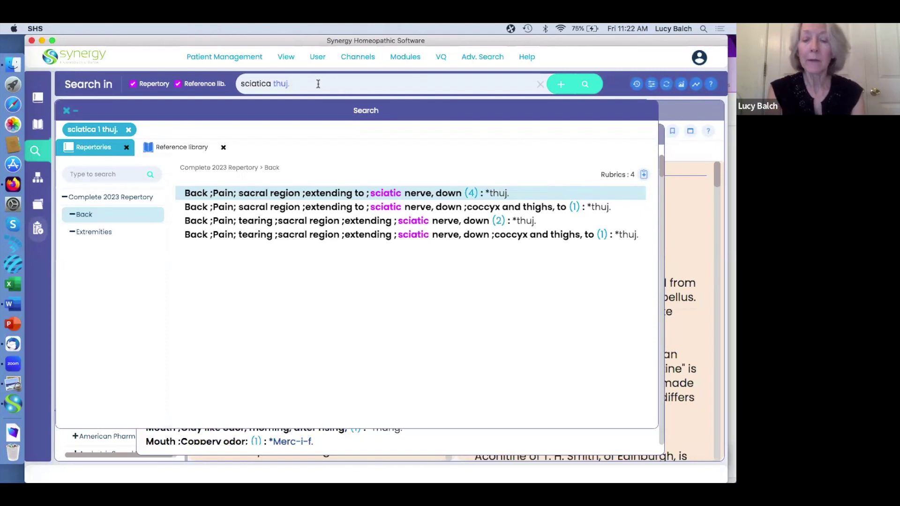
type("puls")
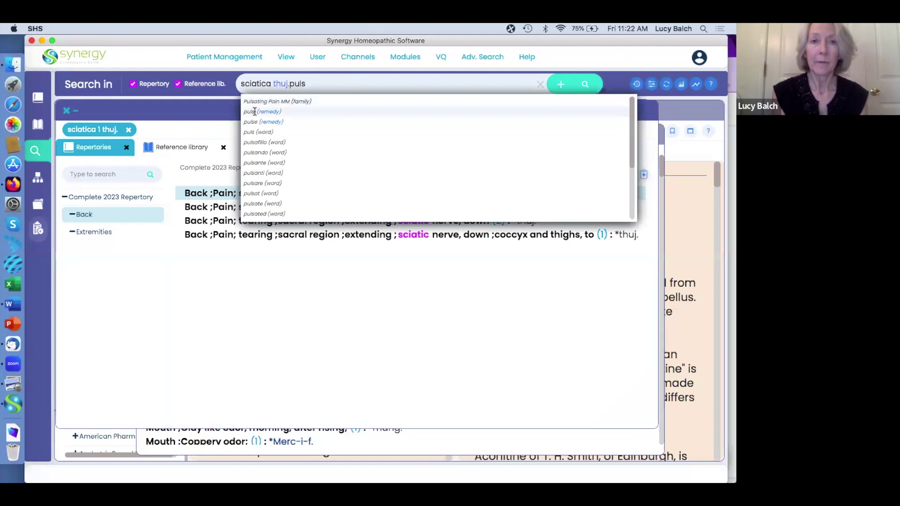
left_click(584, 84)
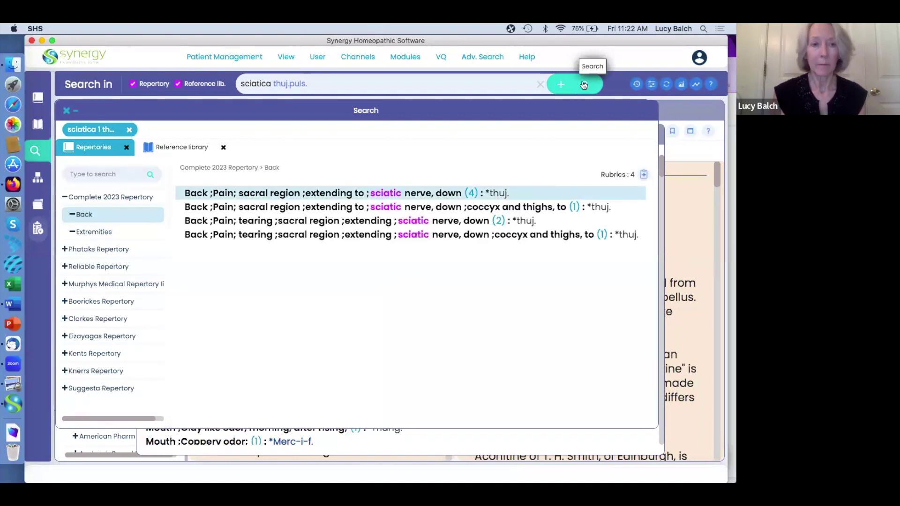
left_click(94, 235)
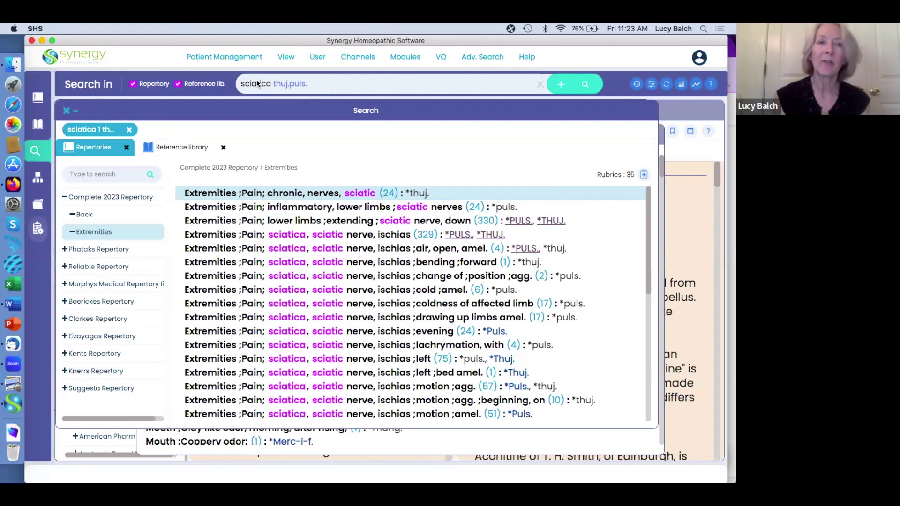
Switch to the Reference Library and filter its list of books by "gan".
left_click(38, 125)
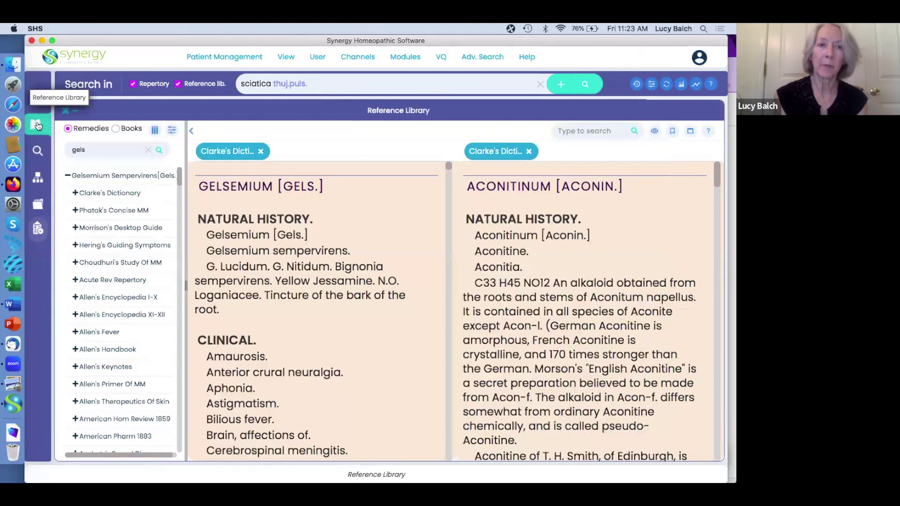
left_click(115, 129)
left_click(107, 143)
type("gan")
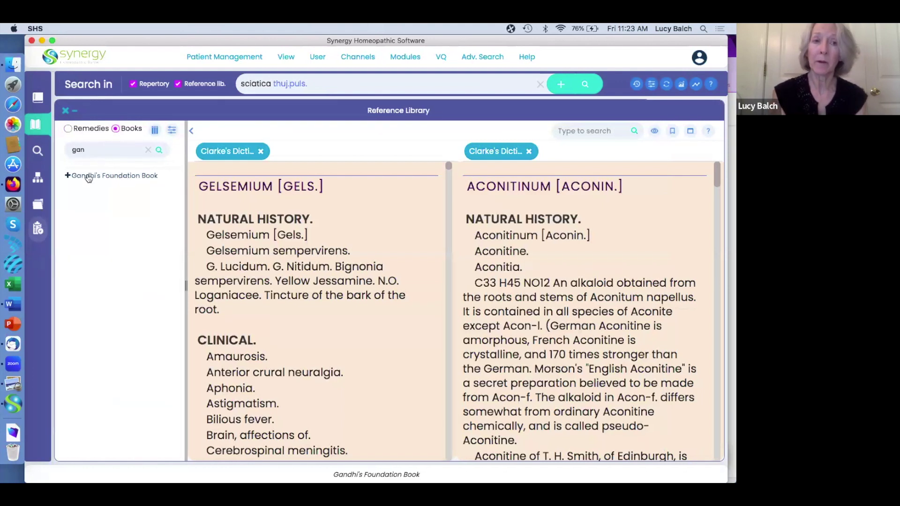
Open the Mahesh Gandhi module, view its 8 columns chart and close the module.
left_click(406, 56)
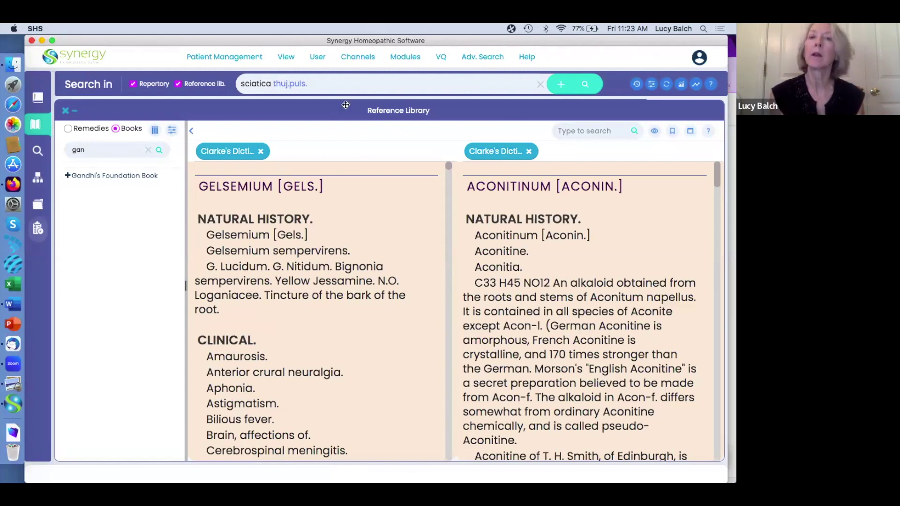
left_click(409, 55)
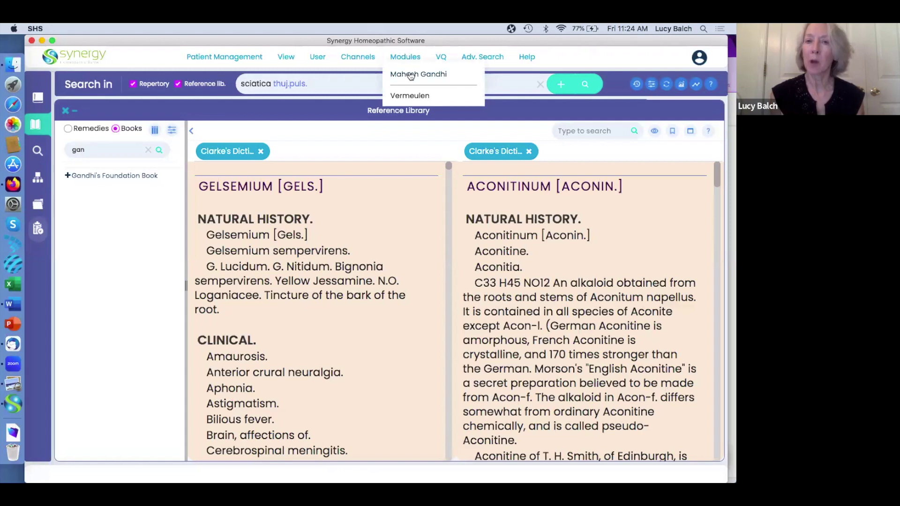
left_click(409, 74)
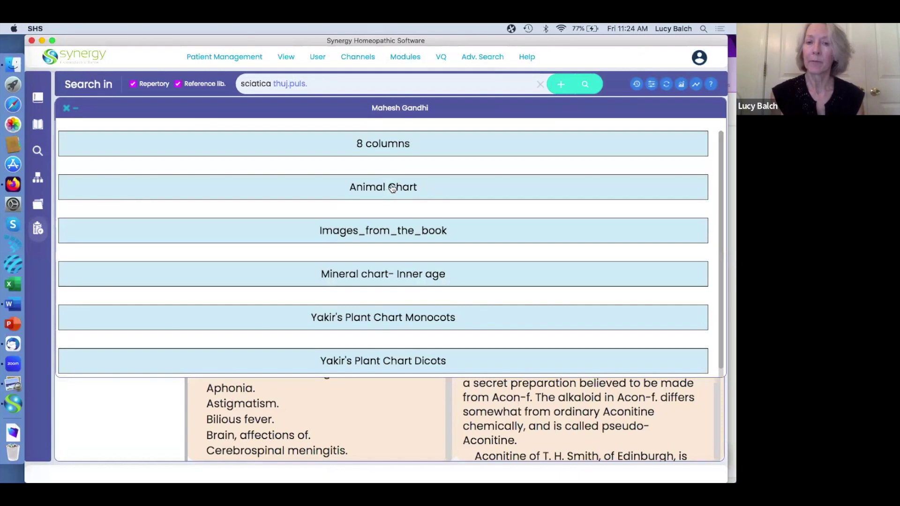
left_click(388, 144)
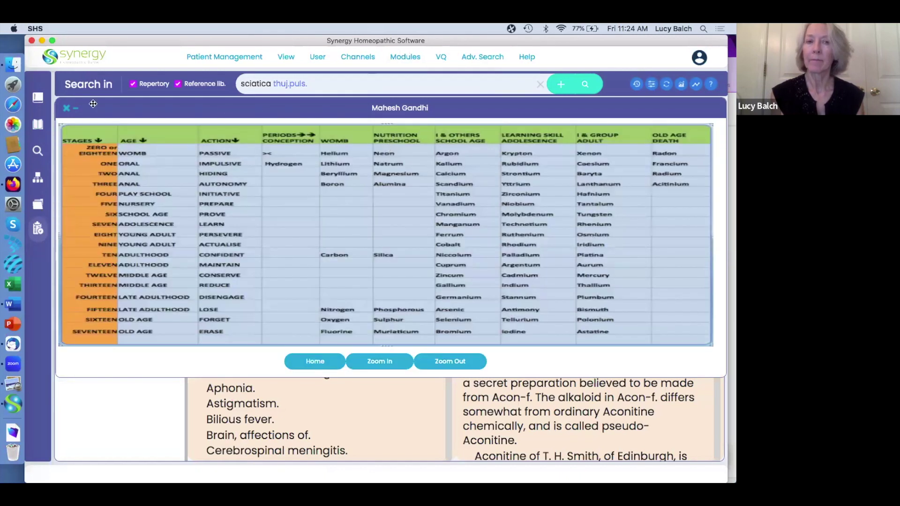
left_click(67, 110)
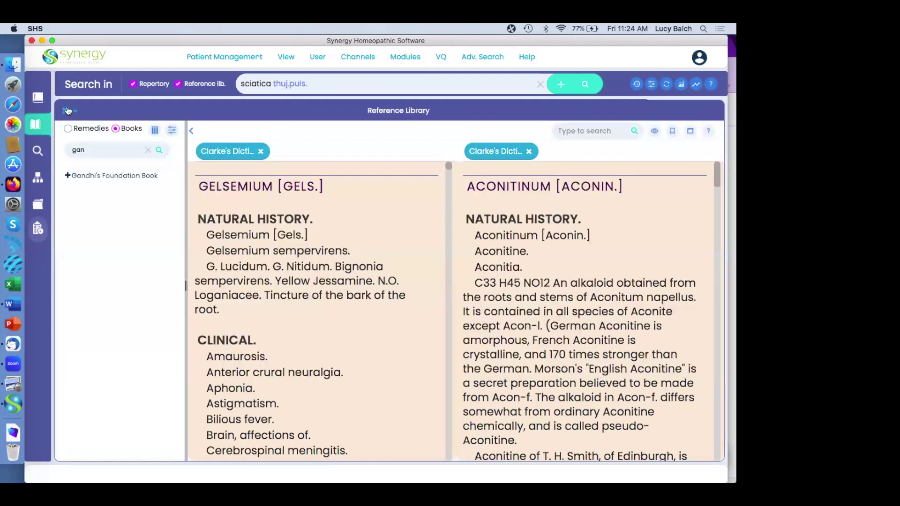
Replace the Reference Library's book filter with "verm".
left_click(149, 151)
type("ve")
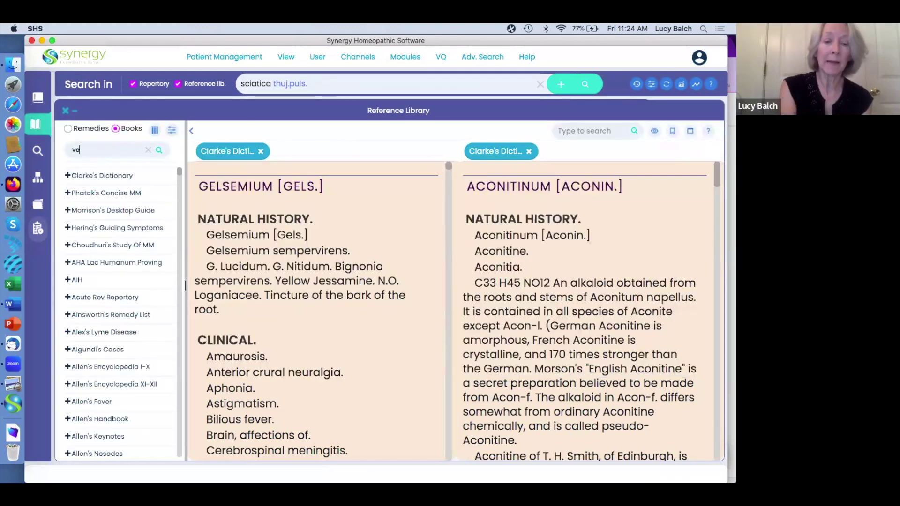
type("rm")
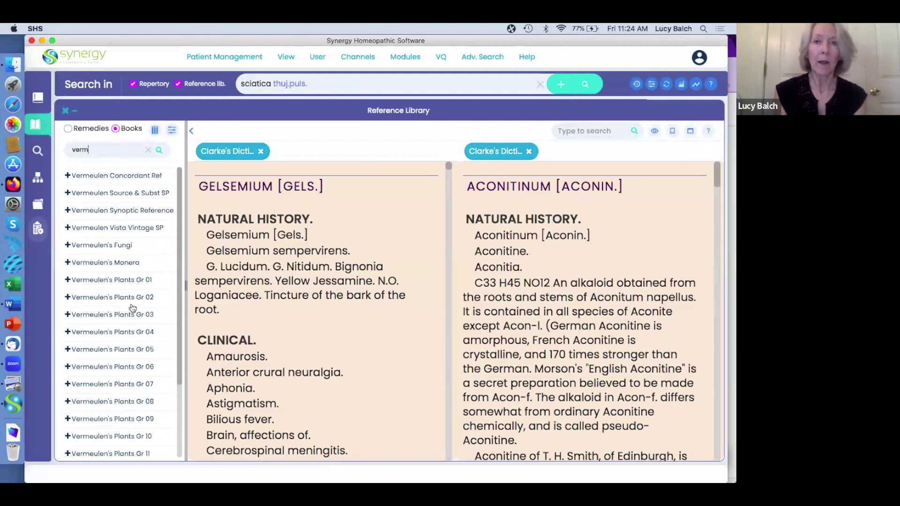
Open the Vermeulen module, view the plant families of Plant Group 1 and close the module.
left_click(405, 57)
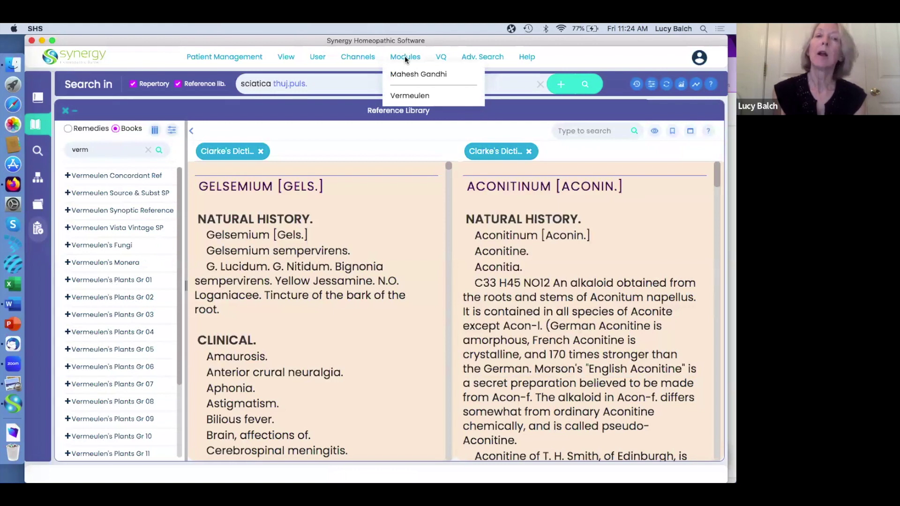
left_click(410, 96)
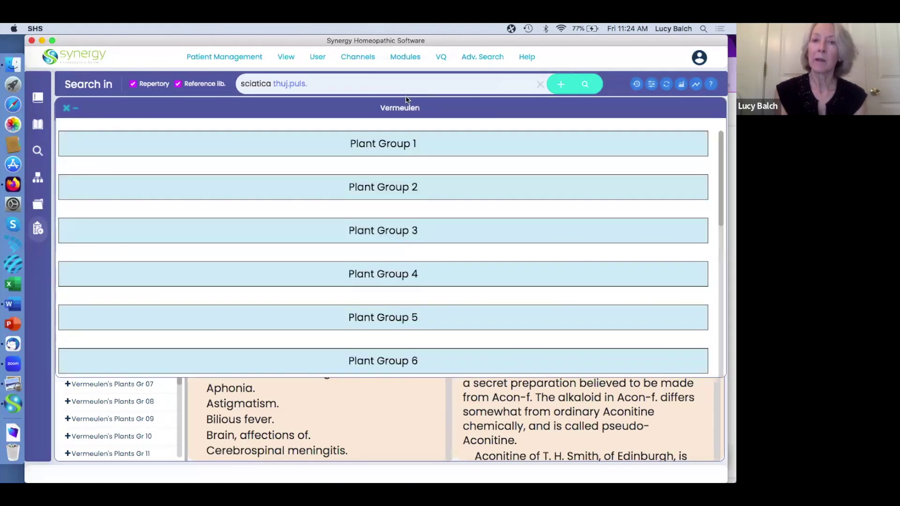
left_click(384, 145)
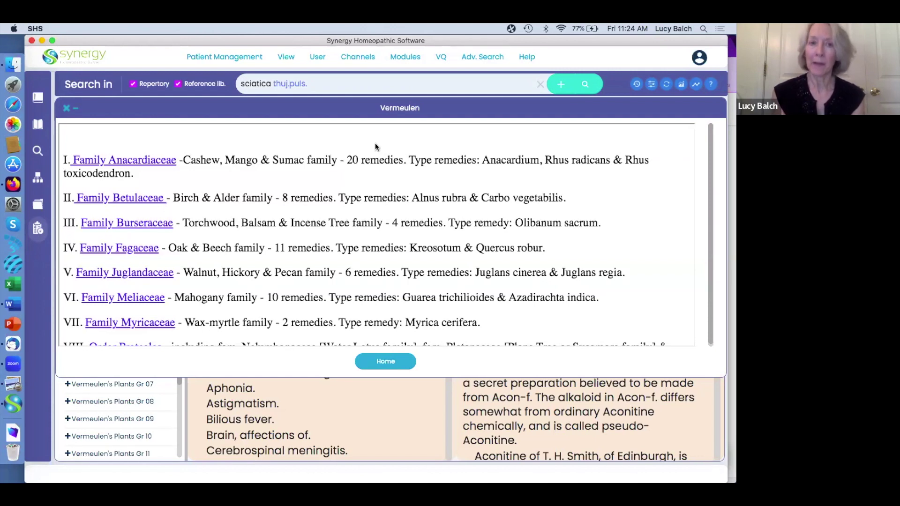
left_click(66, 109)
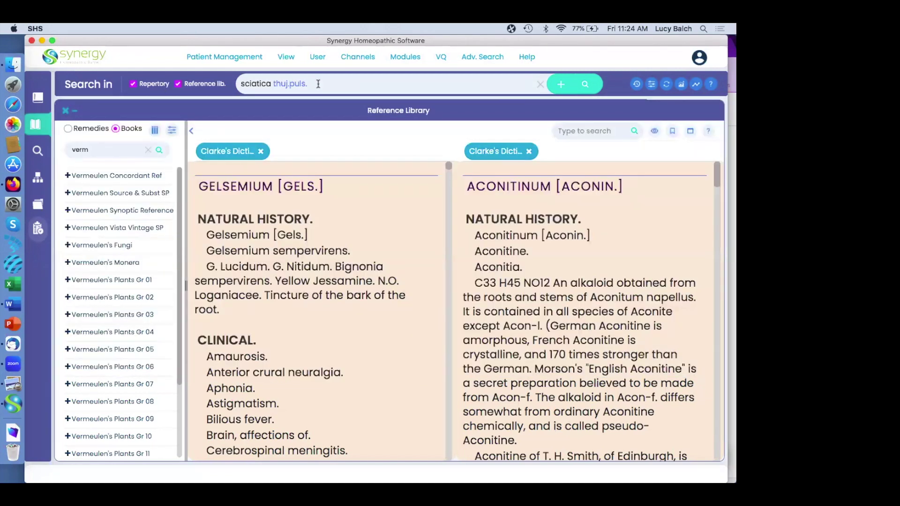
Reopen the Vermeulen module to review Plant Group 1's family list once more, and close it again.
left_click(411, 60)
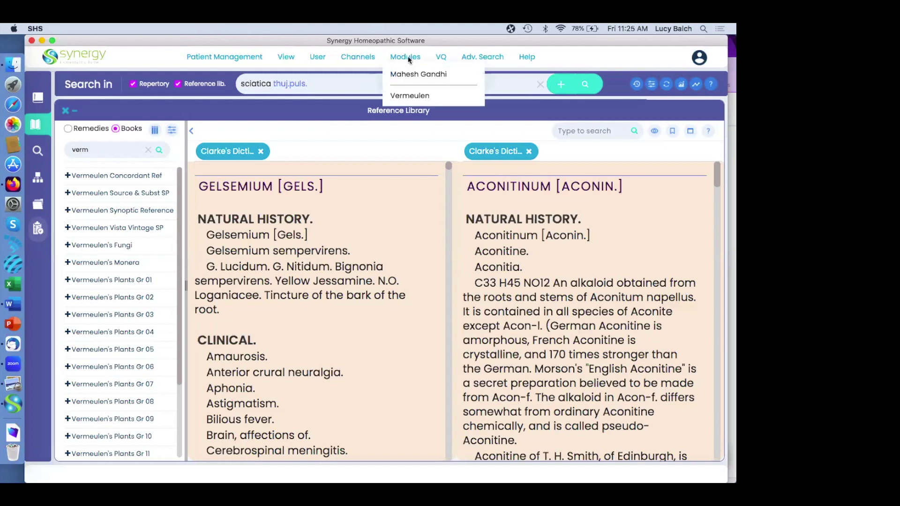
left_click(406, 95)
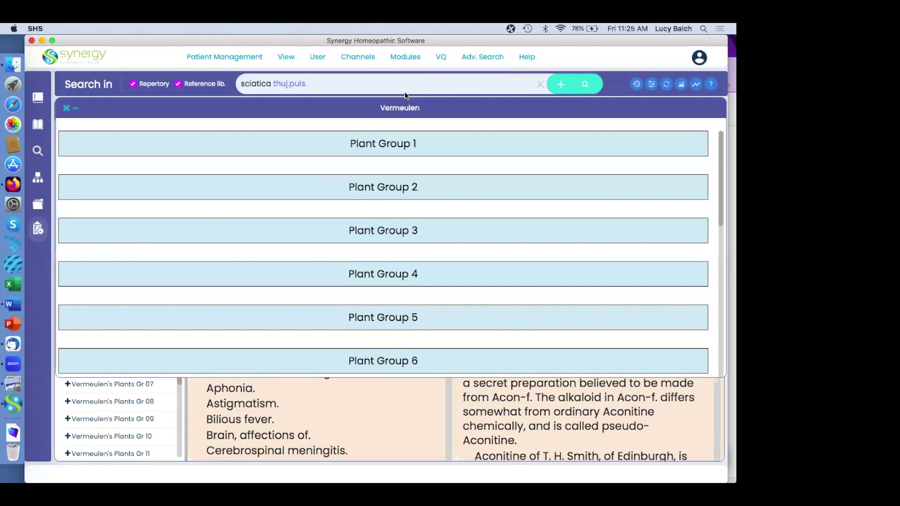
left_click(389, 149)
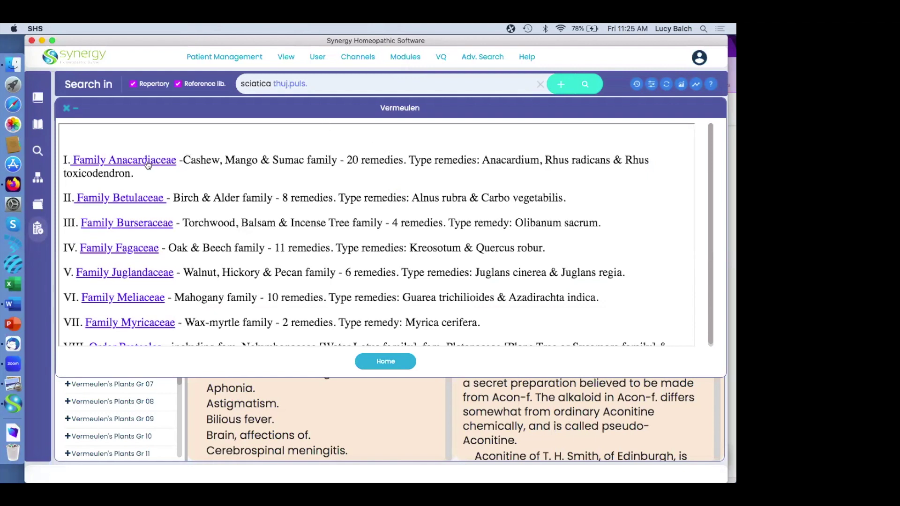
left_click(67, 110)
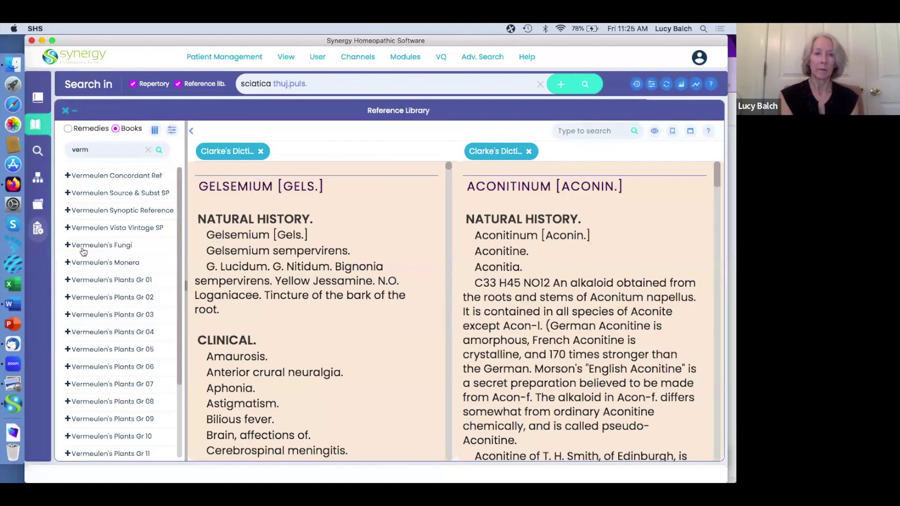
Expand Vermeulen's Plants Gr 01 in the Reference Library's book list and open its Acer Circinatum entry.
left_click(68, 280)
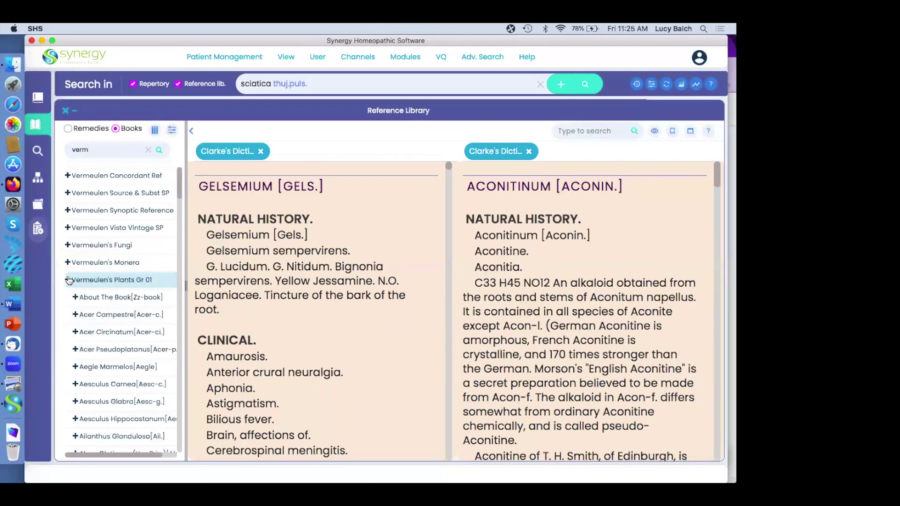
scroll(151, 341, "down", 3)
scroll(151, 342, "down", 1)
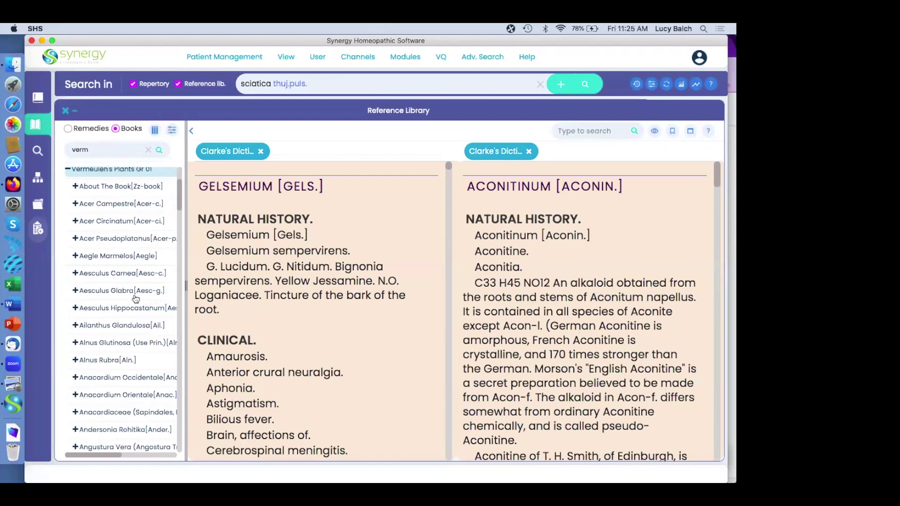
left_click(119, 223)
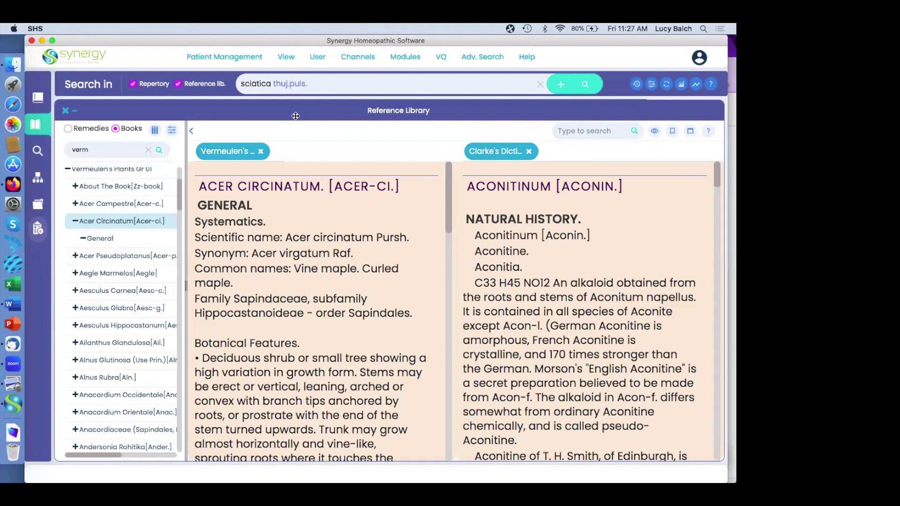
Replace the sciatica search with "tinnitus" and open the Tinnitus rubric from the Complete 2023 Repertory's Ears results.
left_click(38, 150)
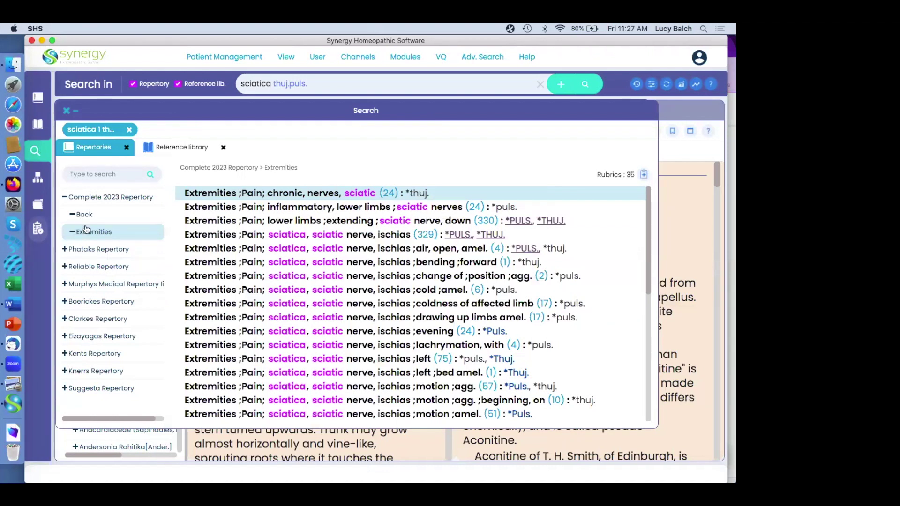
left_click(540, 84)
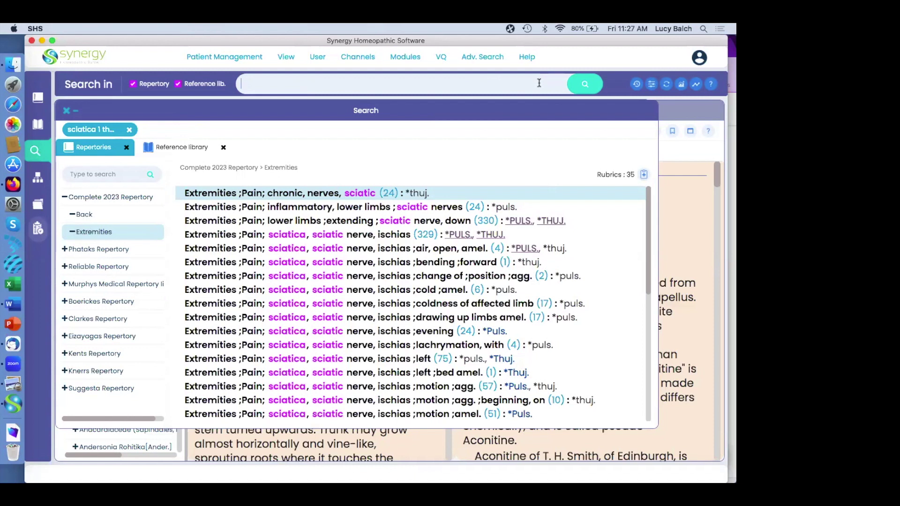
type("tinnitus")
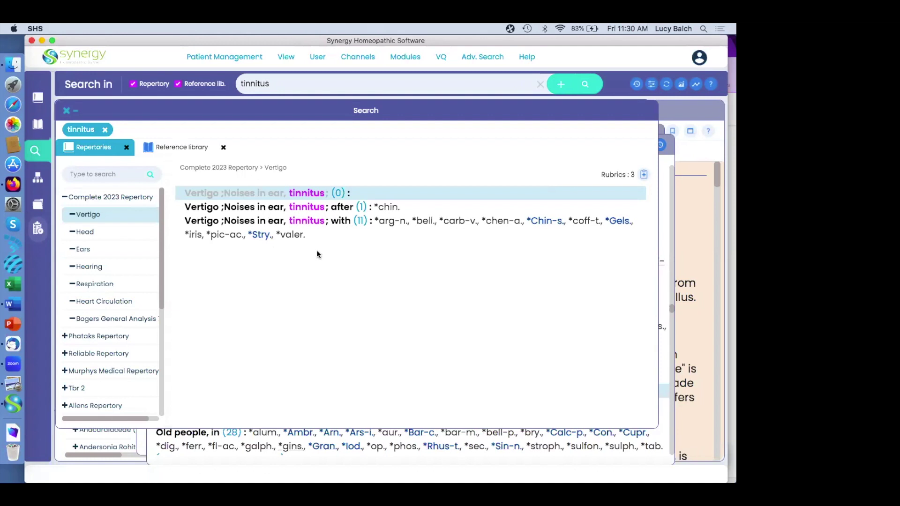
left_click(84, 252)
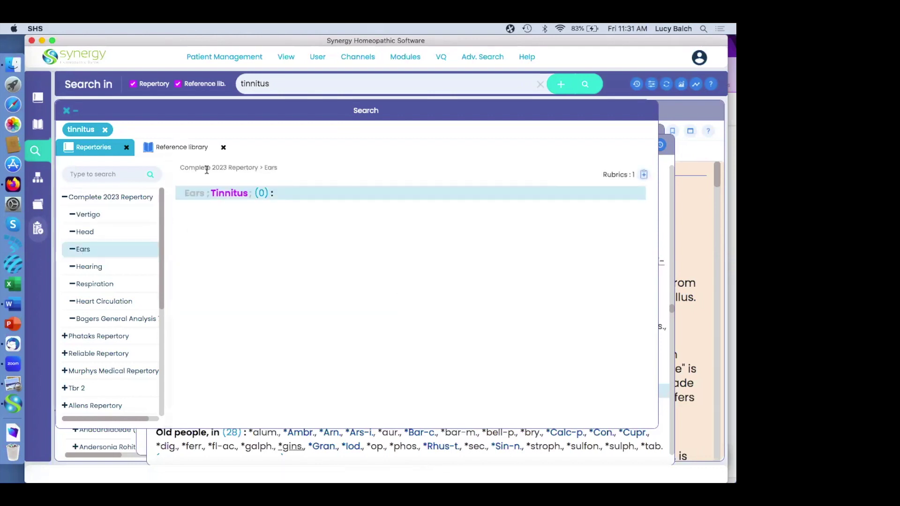
left_click(223, 194)
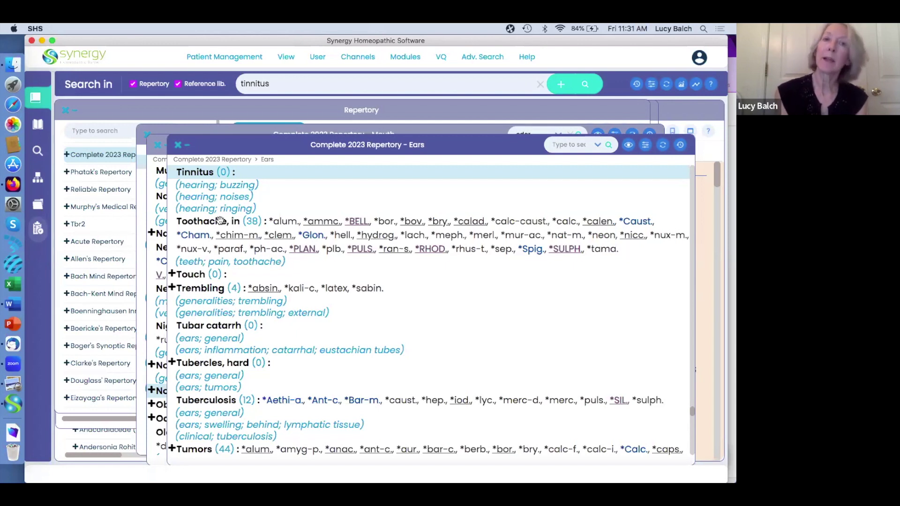
Add the "Tumors" rubric from the Complete 2023 Repertory's Ears chapter to the clipboard and close that chapter.
left_click(433, 65)
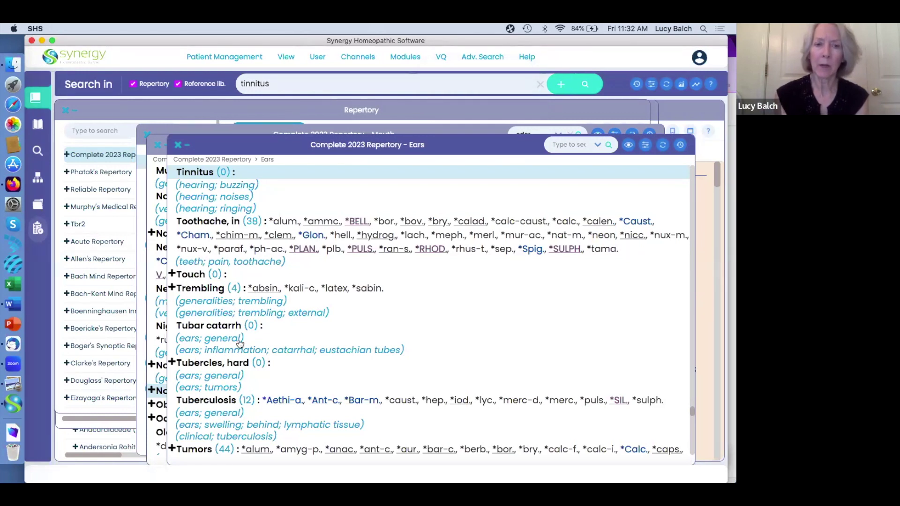
scroll(240, 344, "down", 3)
scroll(240, 349, "down", 1)
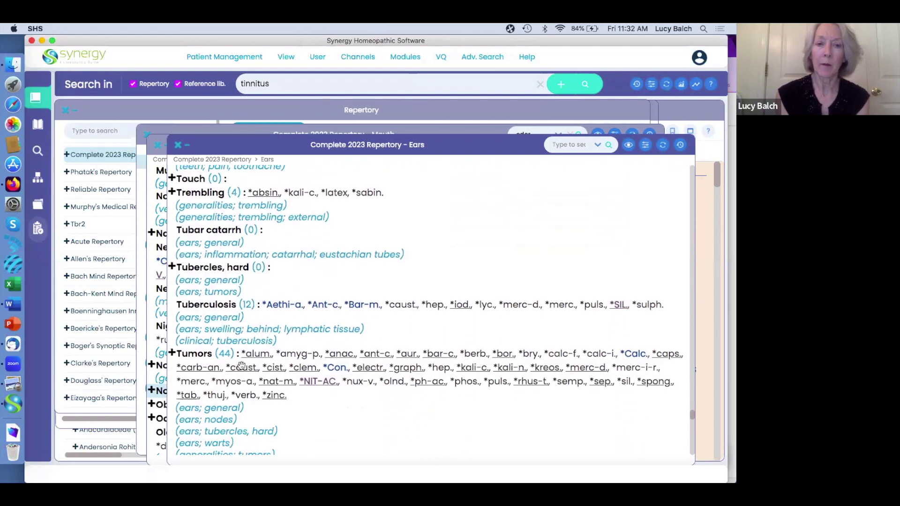
scroll(244, 370, "down", 1)
double_click(243, 368)
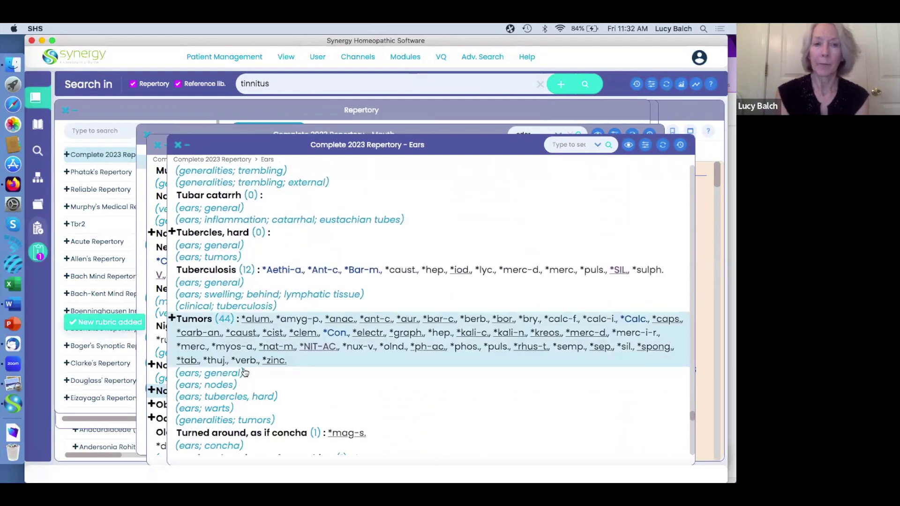
left_click(178, 147)
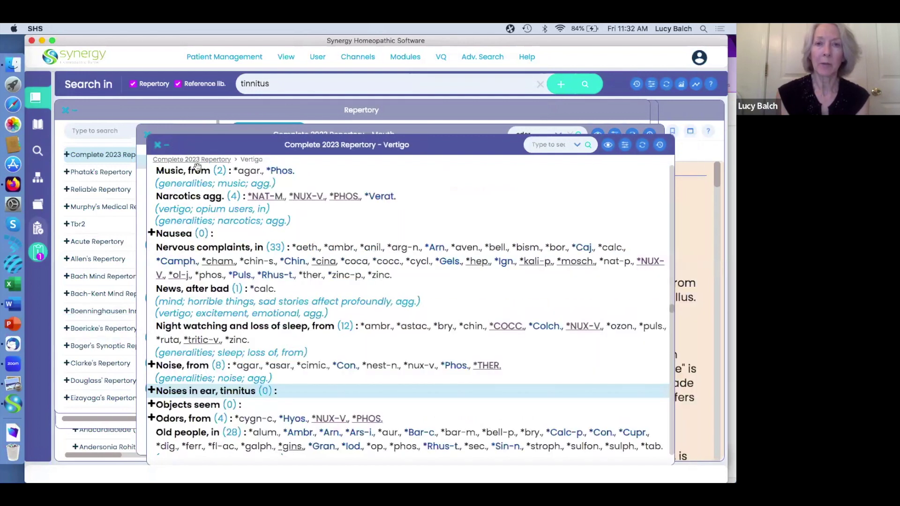
Add the Vertigo rubric "Nervous complaints, in" and the Mouth rubric "Cheesy odor", closing the Vertigo chapter in between.
double_click(210, 259)
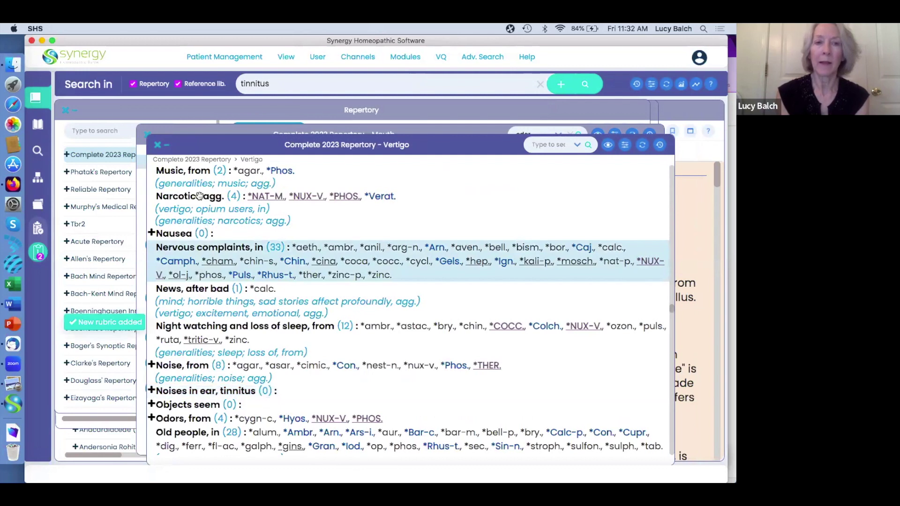
left_click(158, 149)
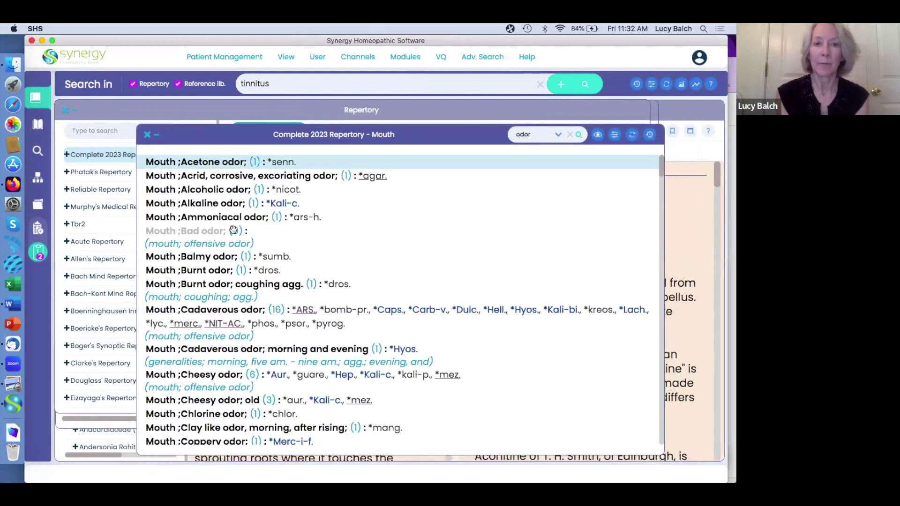
double_click(276, 372)
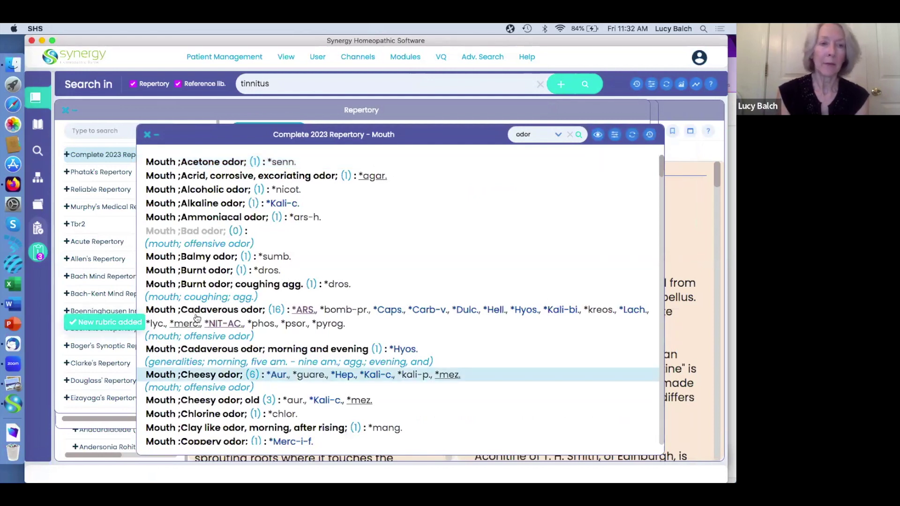
Show the Kingdom Graph for the collected rubrics and drill down through Plants to the Cronquist Plants groups.
left_click(39, 180)
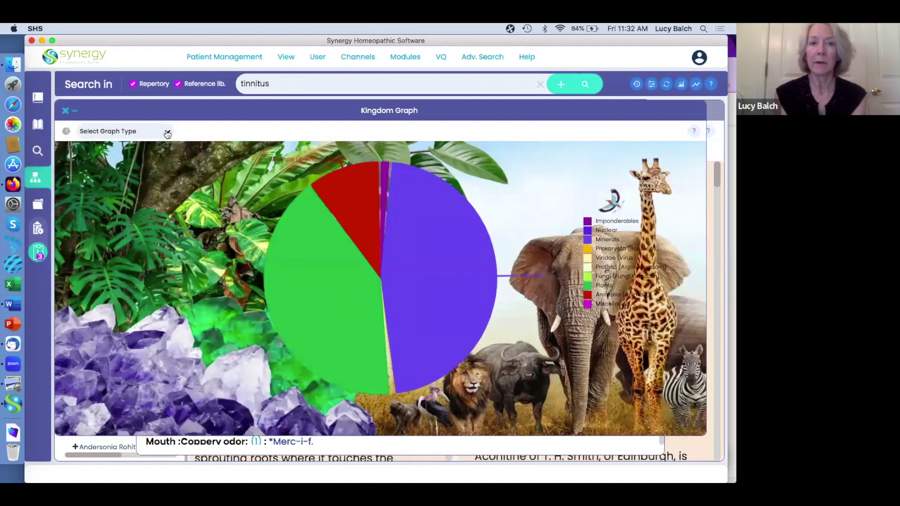
mouse_move(287, 267)
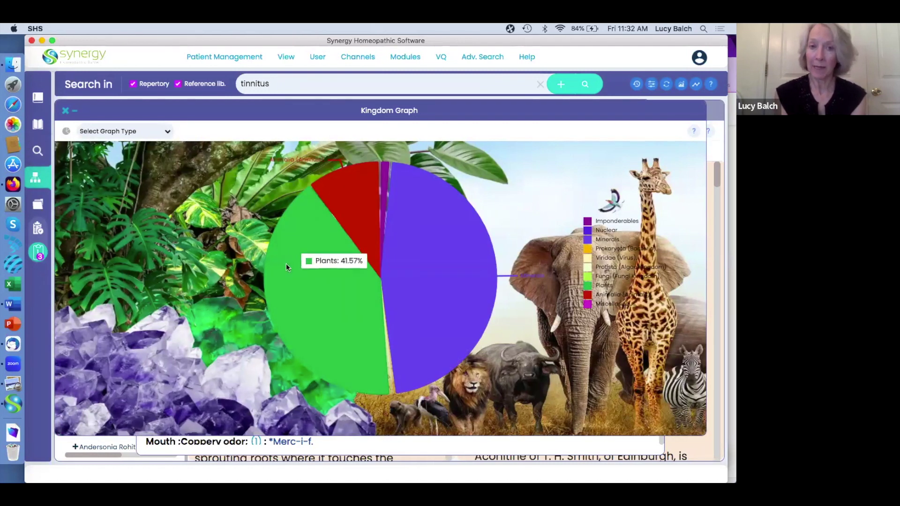
left_click(313, 271)
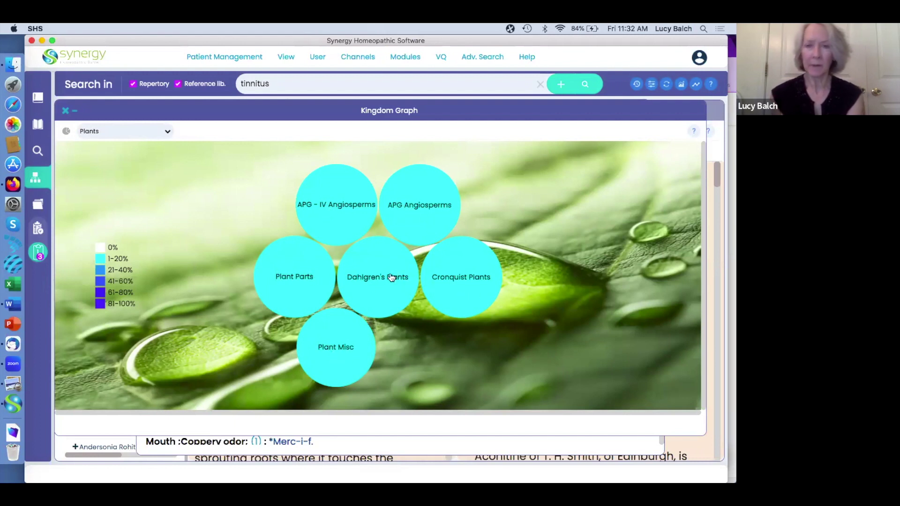
left_click(462, 285)
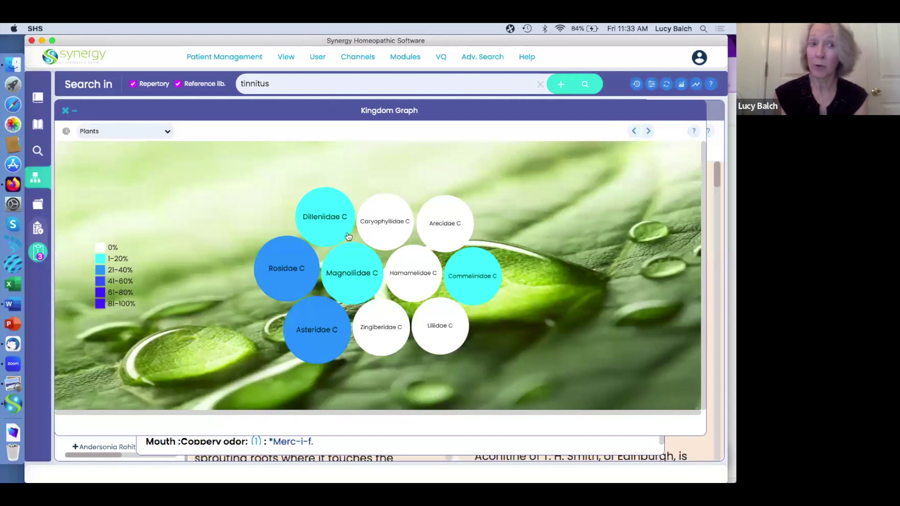
Change the Kingdom Graph to Plants Overview, view Rajan's Plants 1 and go back to the overview.
left_click(168, 134)
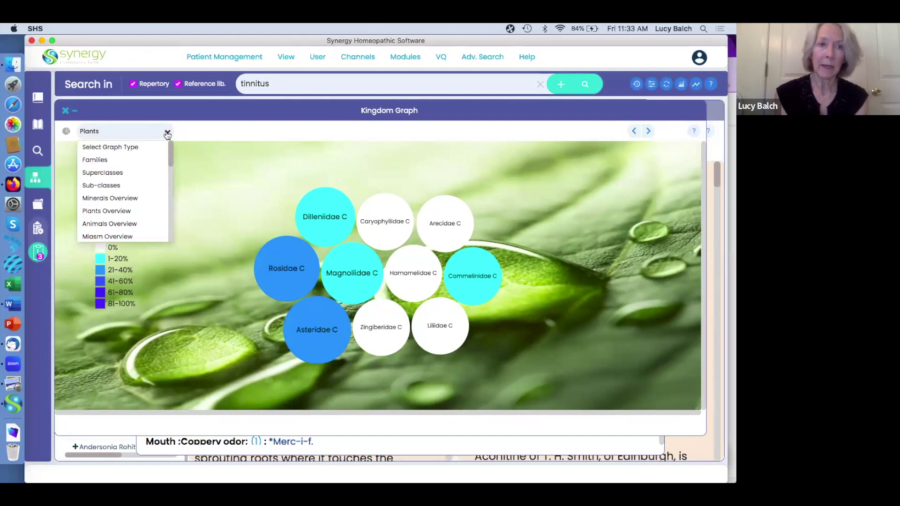
left_click(112, 211)
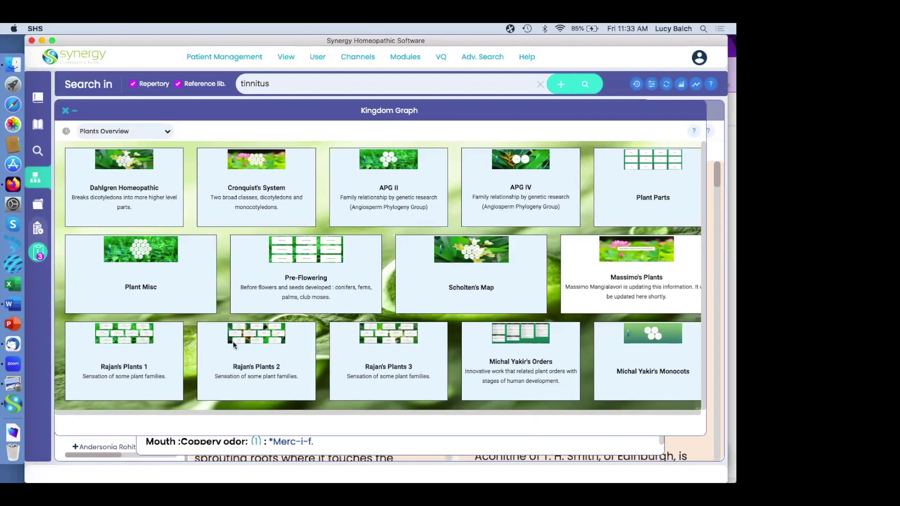
left_click(150, 350)
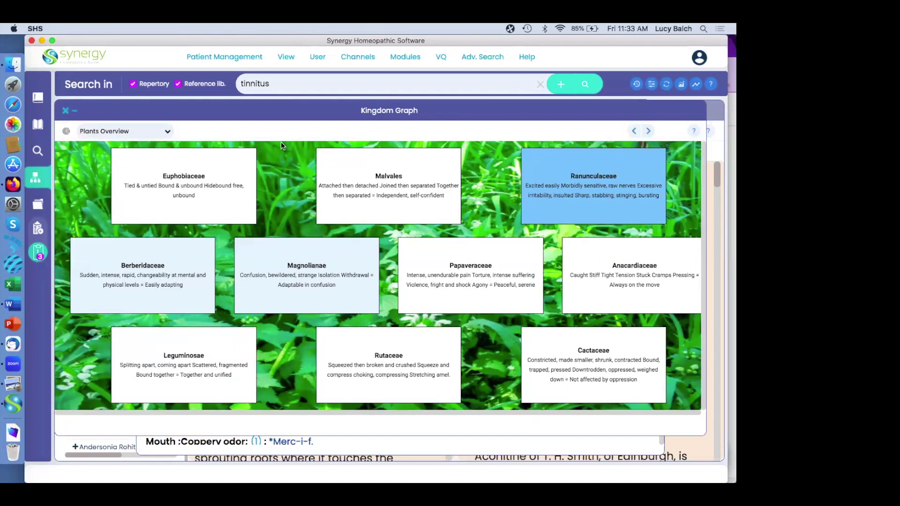
left_click(635, 130)
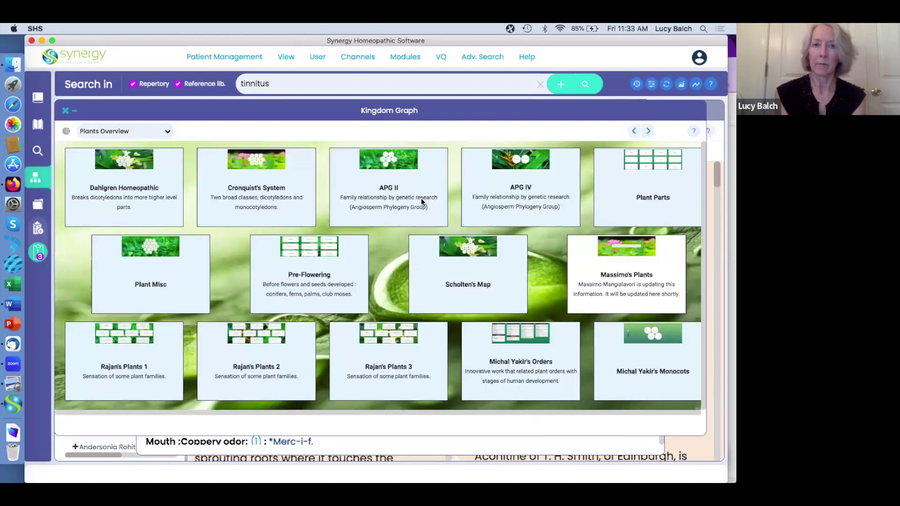
View the Asteridae C orders in Cronquist's System and change the graph type to Superclasses.
left_click(297, 182)
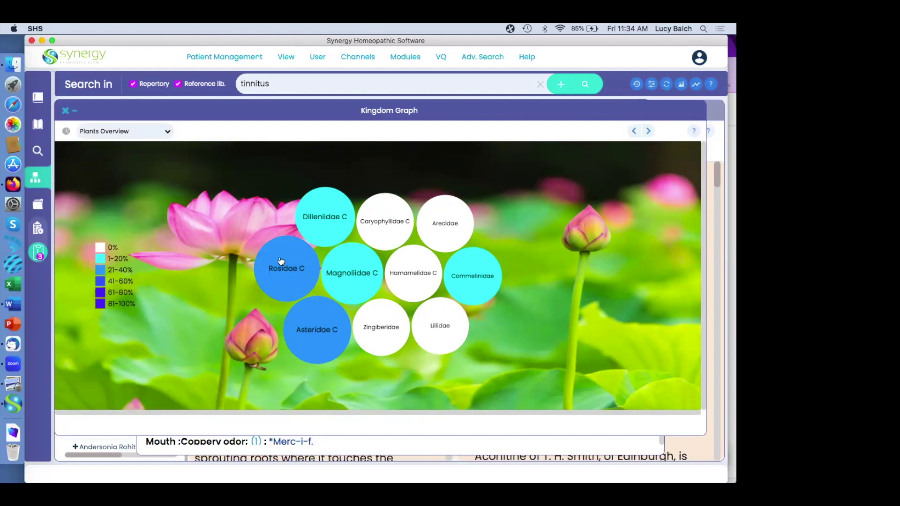
left_click(318, 340)
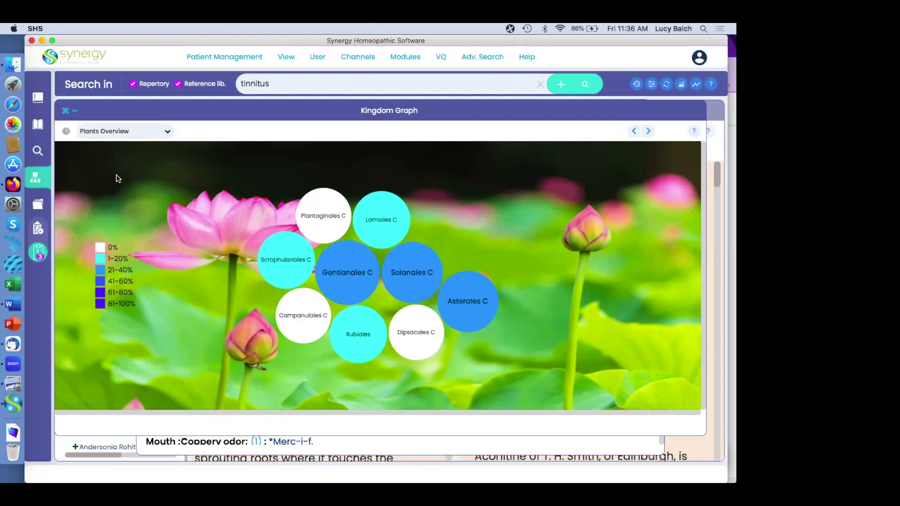
left_click(166, 133)
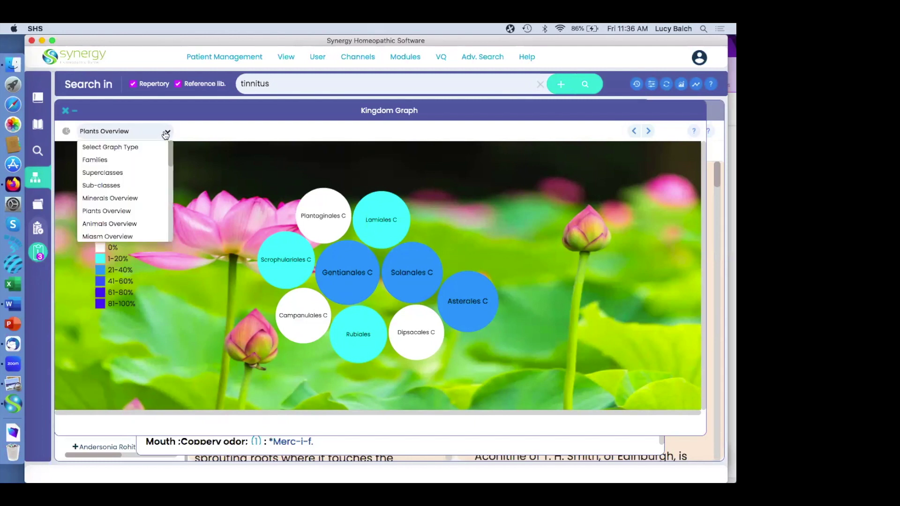
left_click(103, 173)
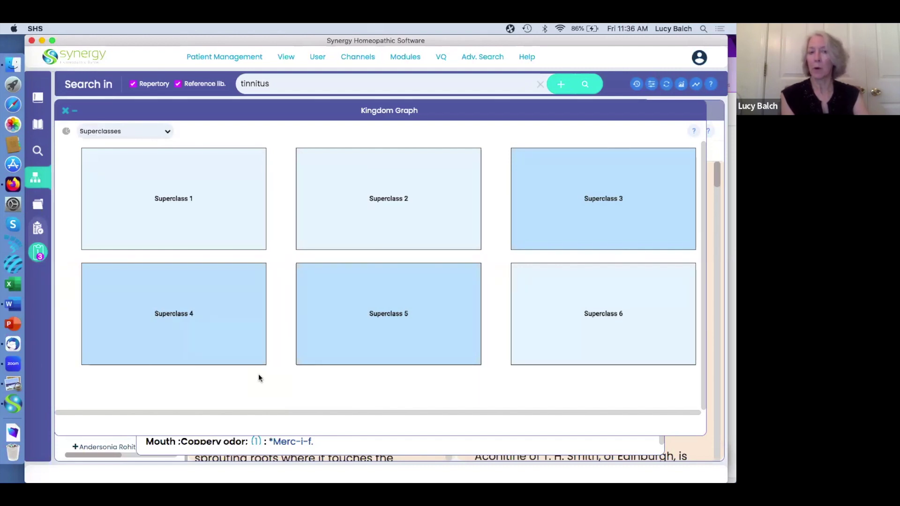
View the groups in Superclass 4 of the Kingdom Graph and try to open VQ Notes, dismissing the notice each time.
left_click(201, 310)
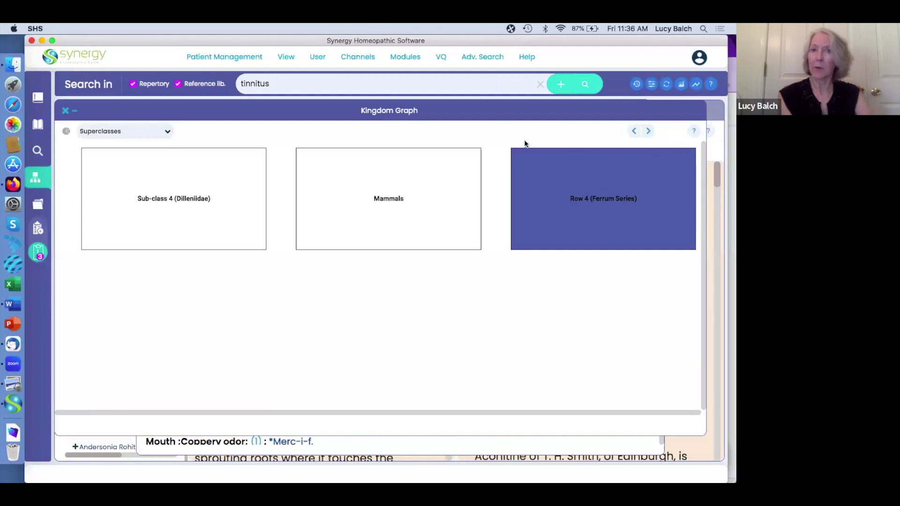
left_click(442, 58)
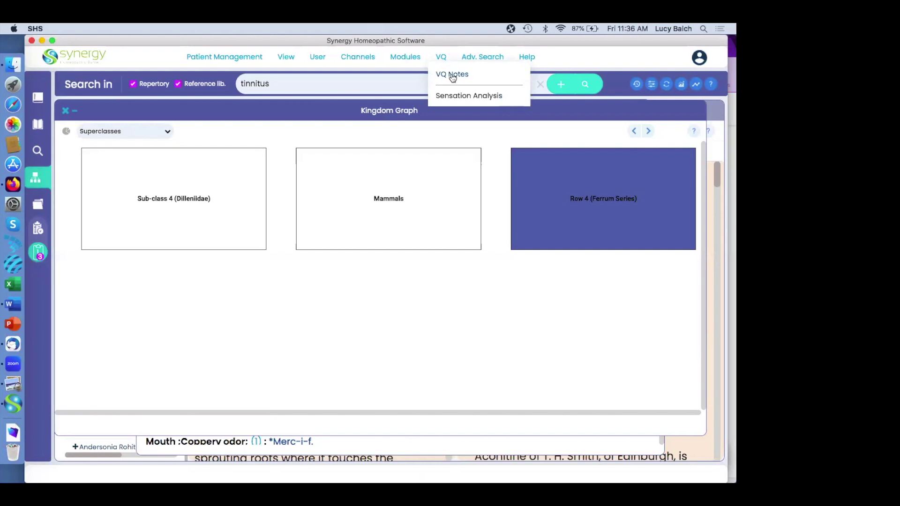
left_click(452, 75)
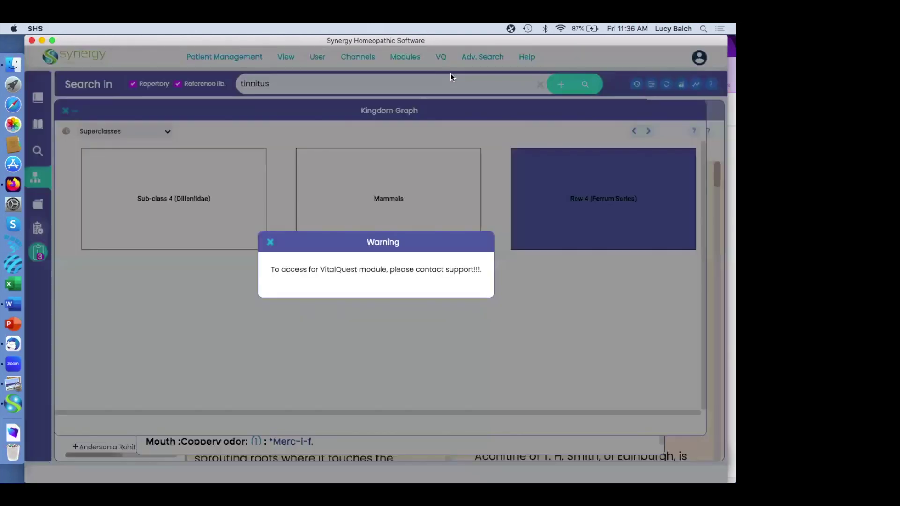
left_click(272, 241)
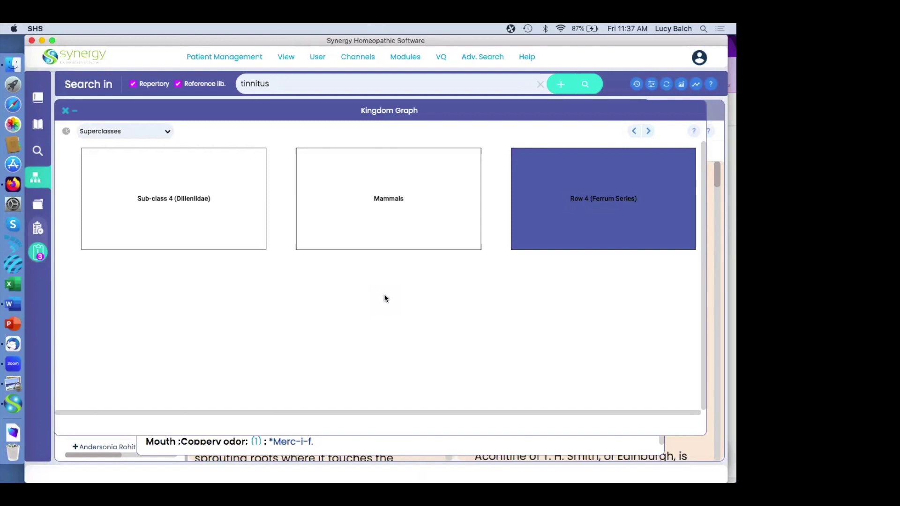
left_click(441, 58)
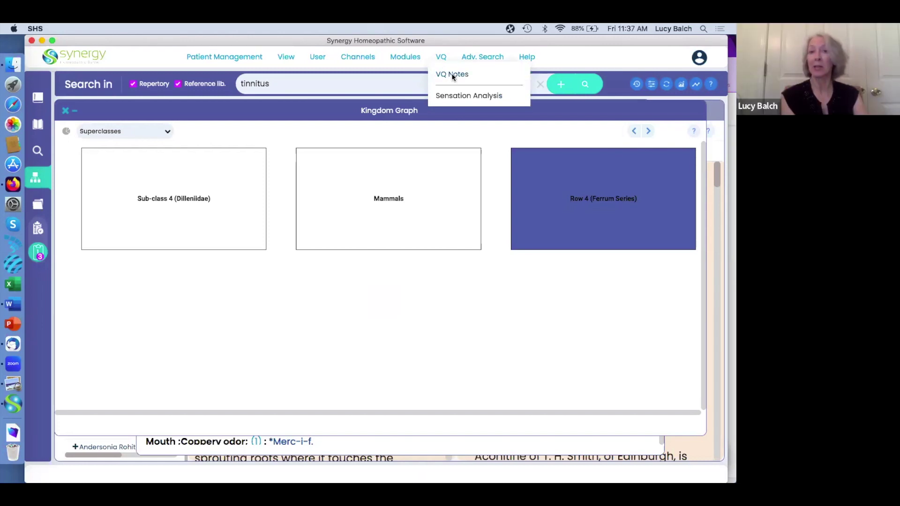
left_click(451, 73)
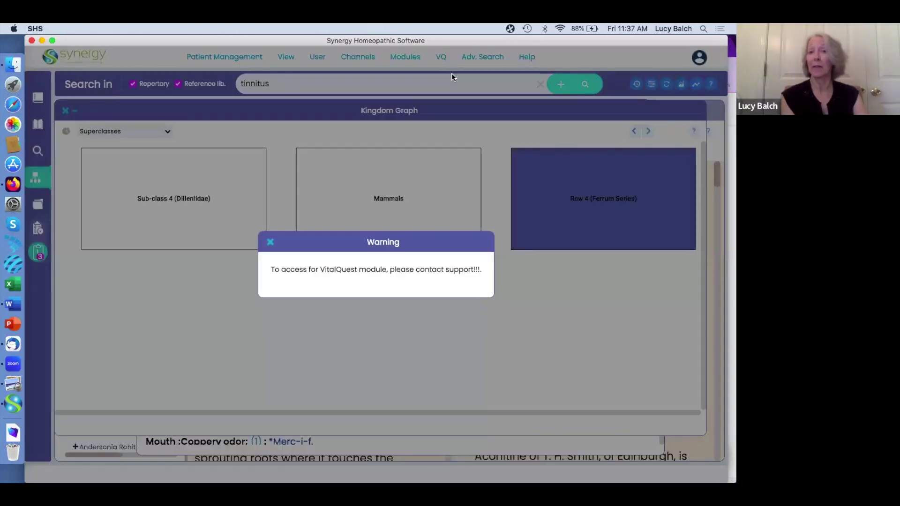
left_click(270, 243)
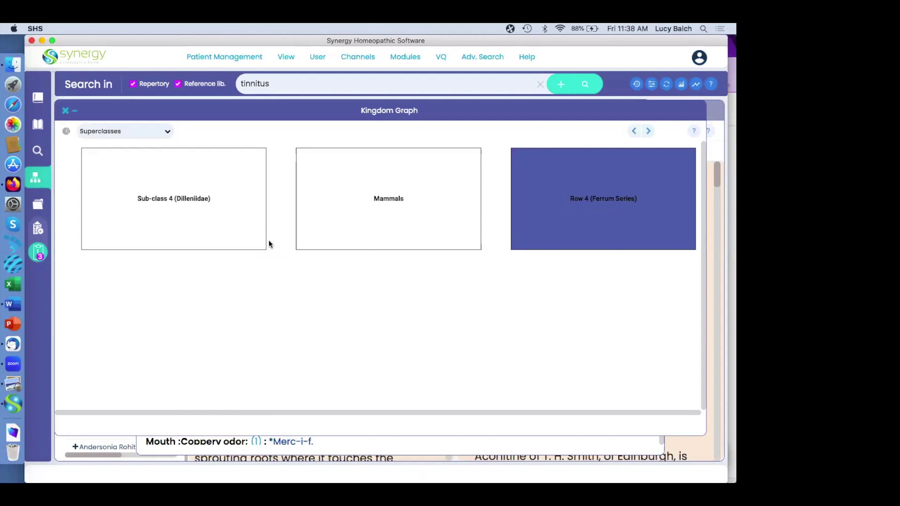
Drill down into Row 4 (Ferrum Series) of the Kingdom Graph and select Kalium (Potassium).
left_click(552, 212)
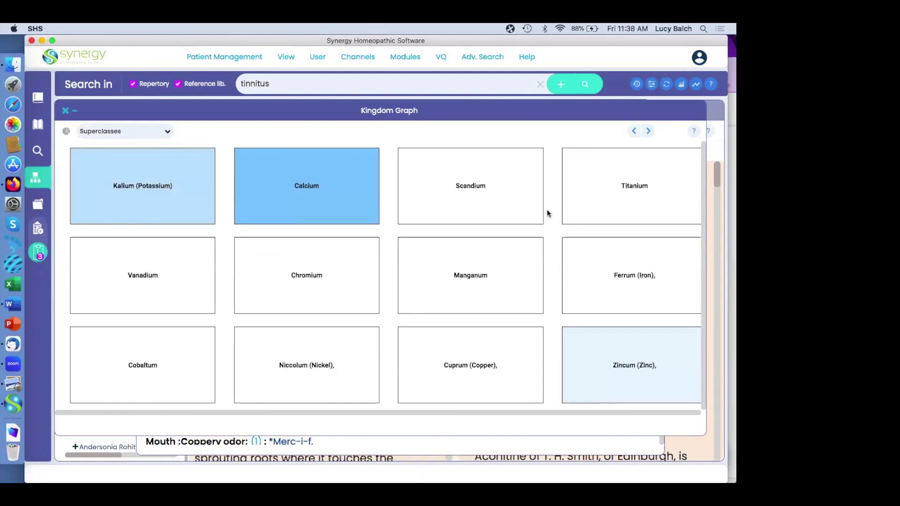
left_click(163, 194)
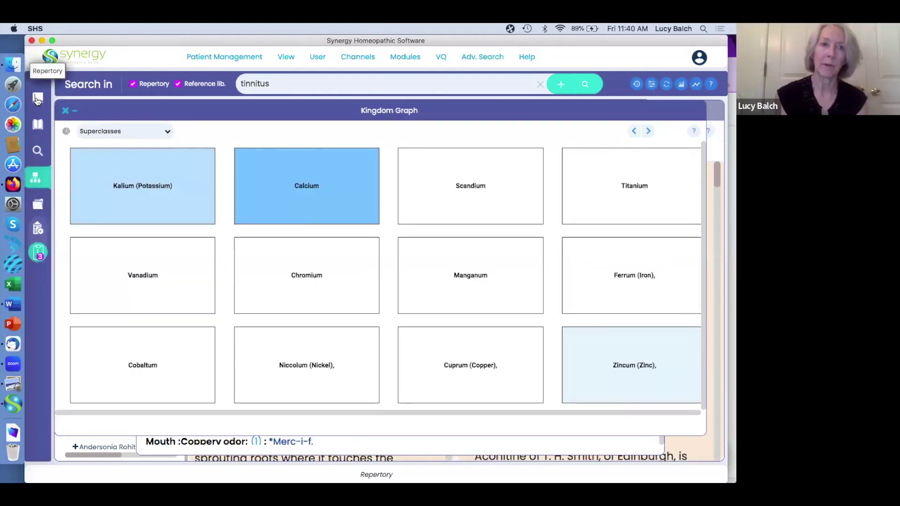
Open the Mind chapter of the Complete 2023 Repertory and browse its rubrics as far as Abandoned.
left_click(37, 98)
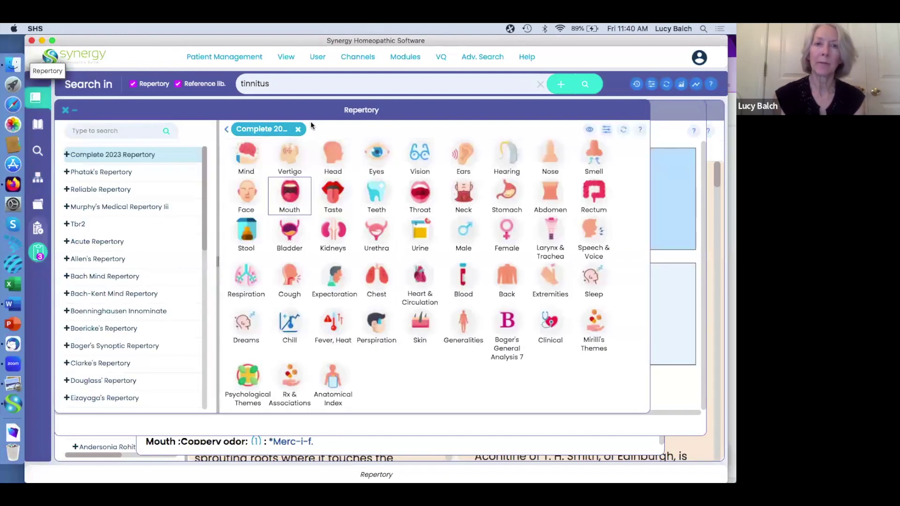
left_click(248, 156)
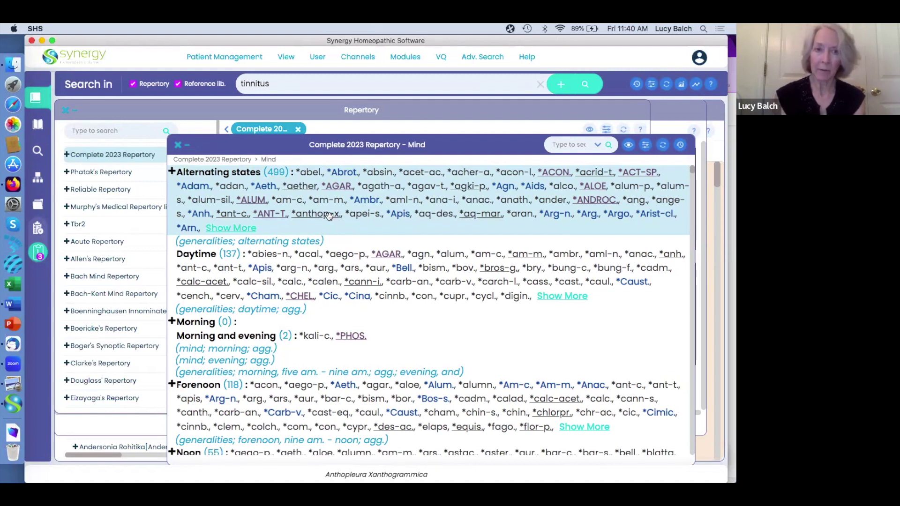
scroll(304, 283, "down", 3)
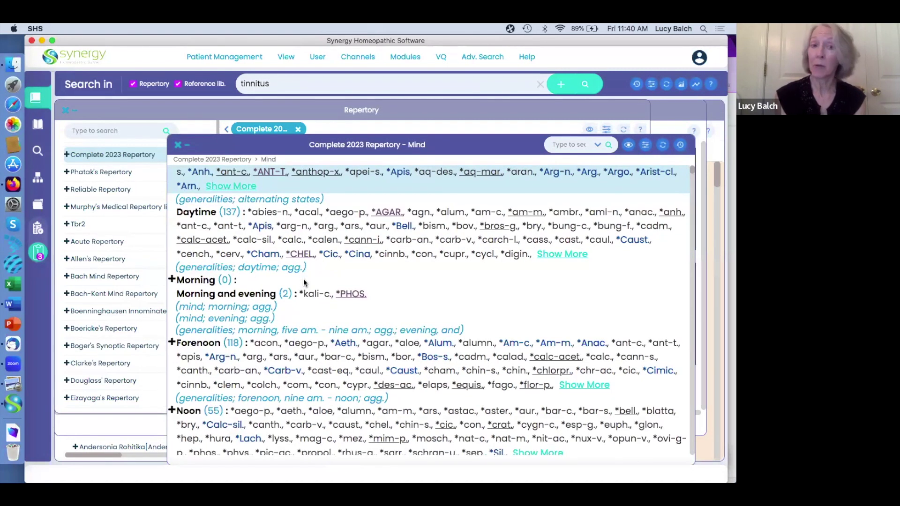
scroll(304, 283, "down", 6)
scroll(303, 278, "down", 4)
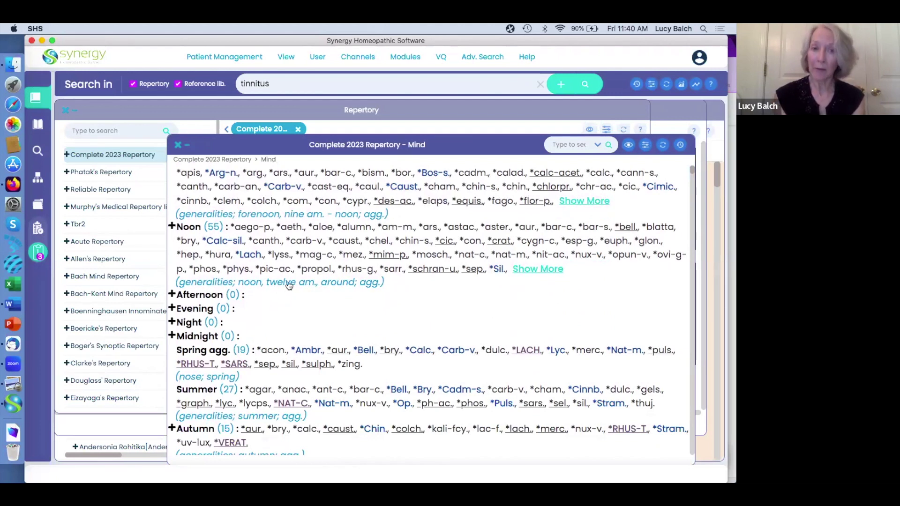
scroll(289, 285, "down", 5)
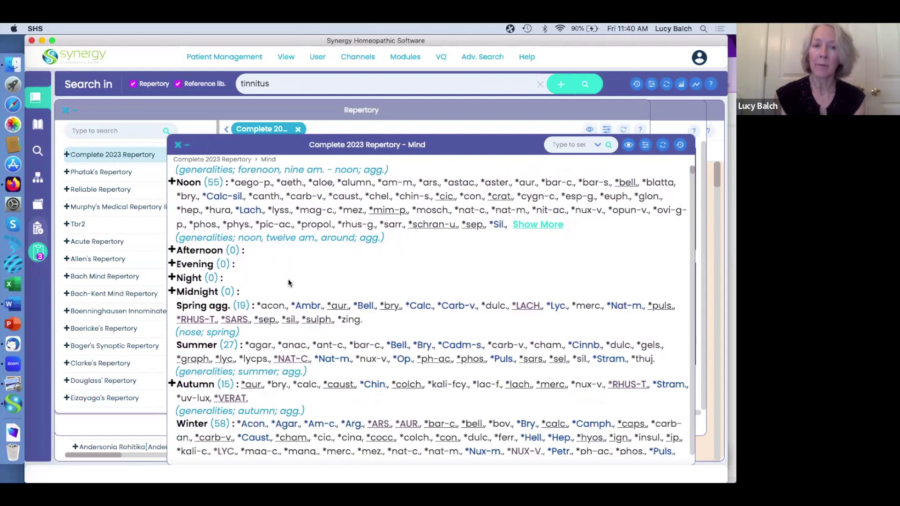
scroll(288, 279, "down", 15)
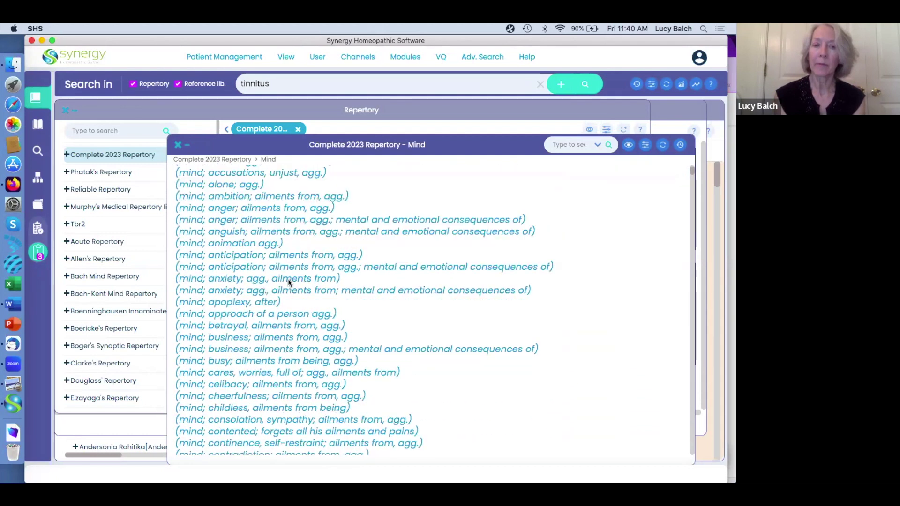
scroll(288, 280, "down", 10)
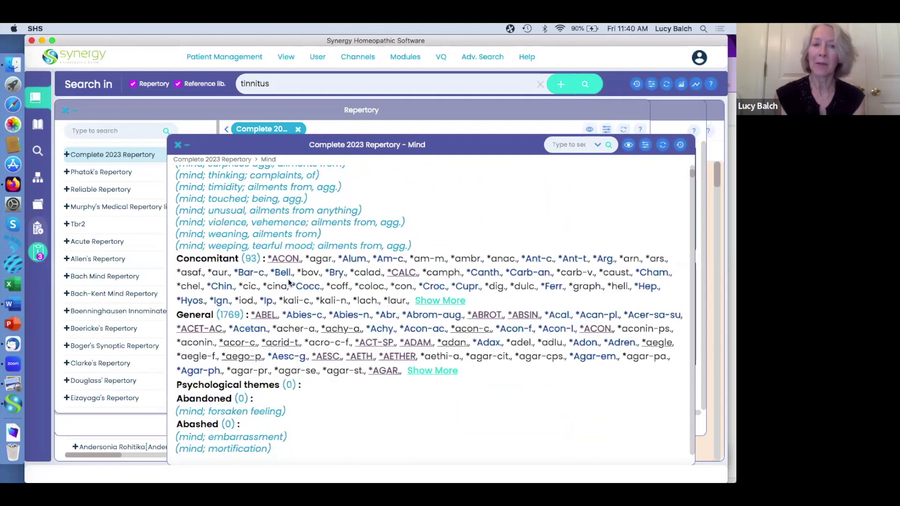
scroll(290, 282, "up", 2)
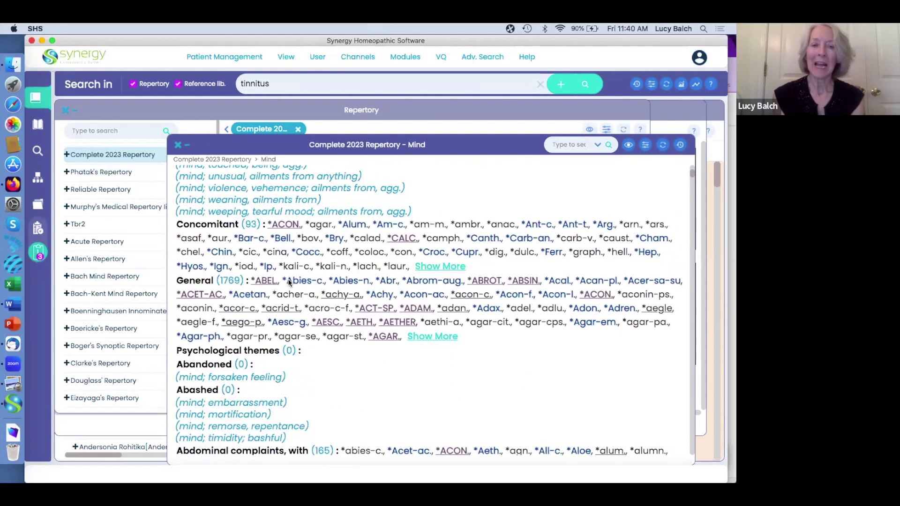
scroll(251, 332, "down", 4)
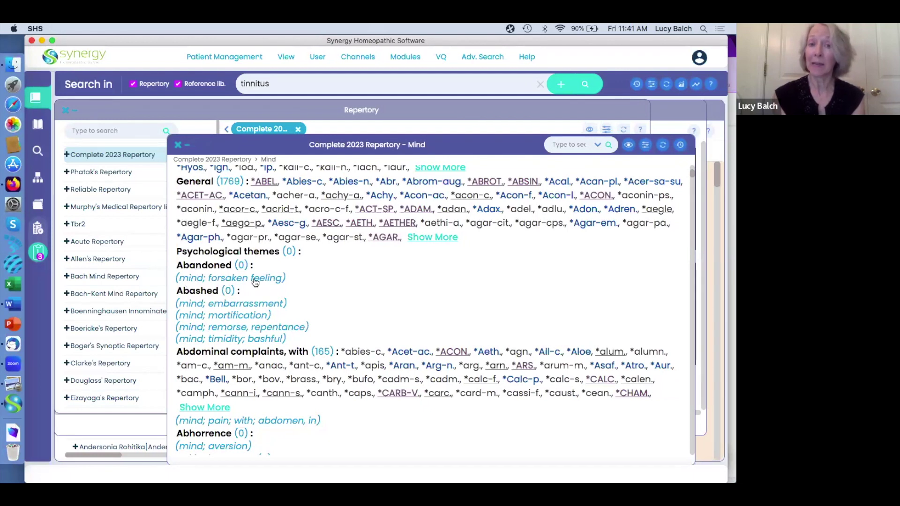
Follow the "mind; forsaken feeling" cross-reference under Abandoned, view the Forsaken feeling rubric and close the Mind chapter.
left_click(228, 278)
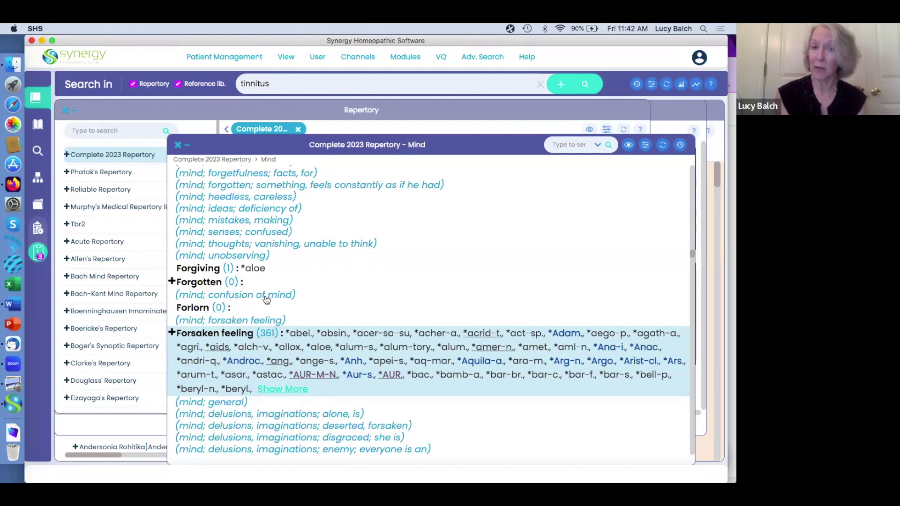
scroll(266, 301, "down", 2)
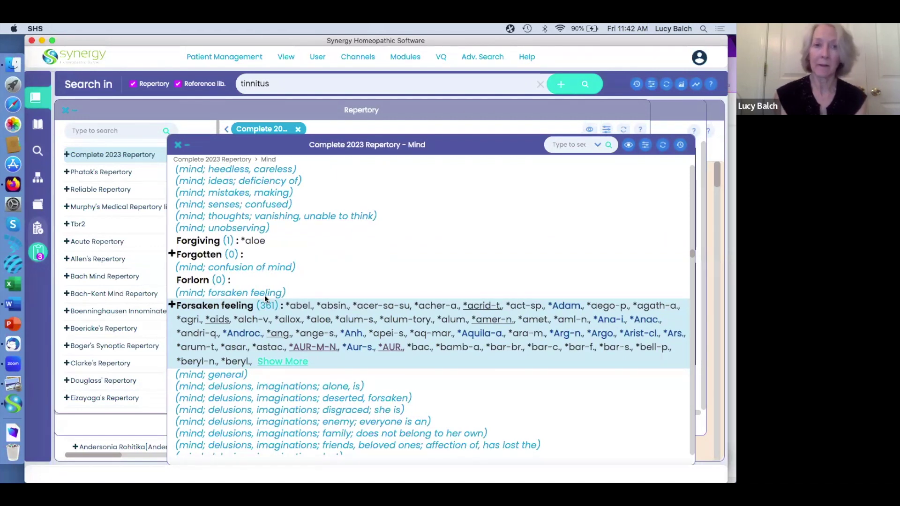
scroll(265, 295, "up", 2)
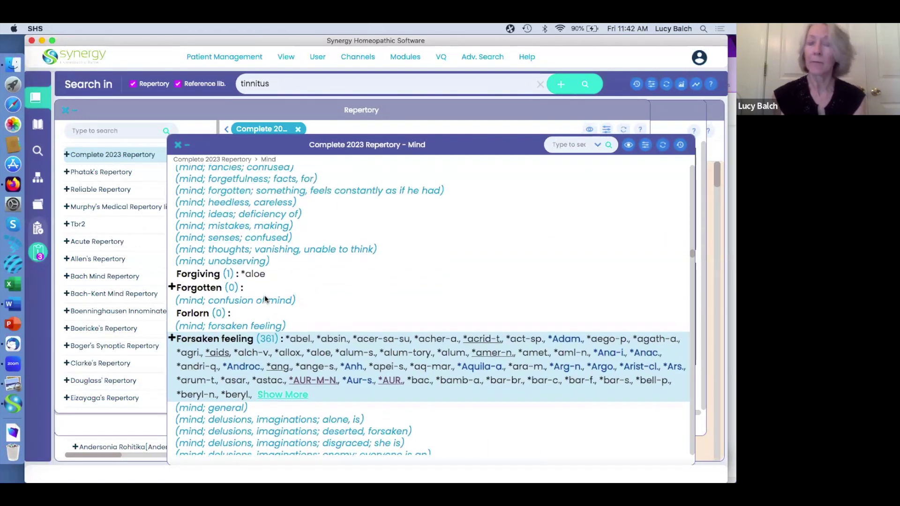
scroll(264, 299, "up", 2)
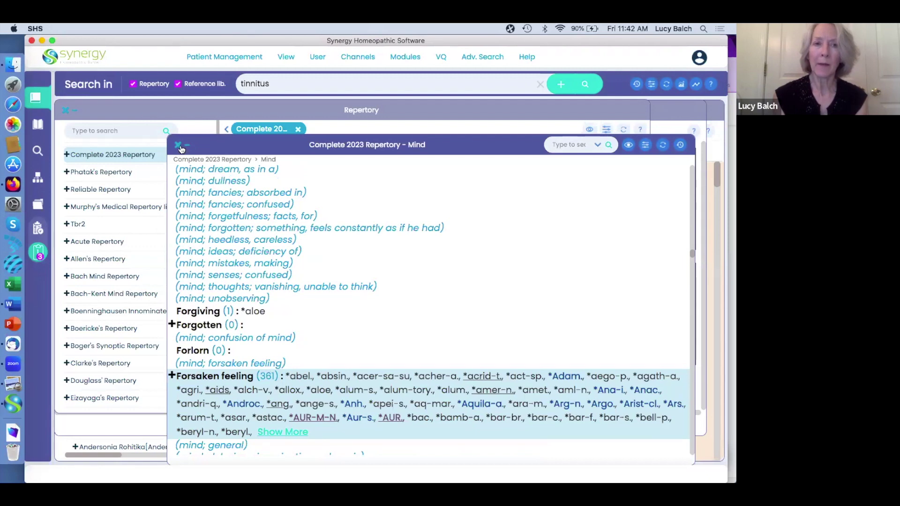
left_click(99, 159)
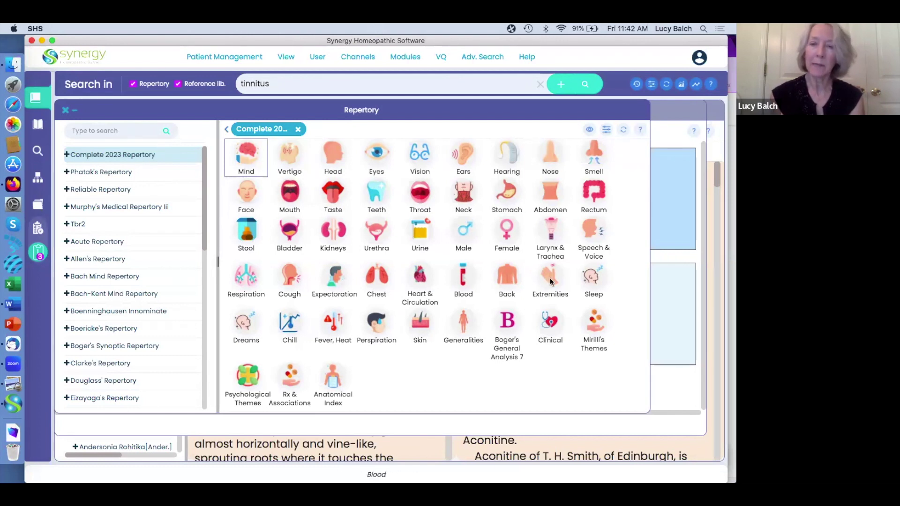
Search the Complete 2023 Repertory's Sleep chapter for "three am" using Whole word (with related word), and look through the matching rubrics.
left_click(592, 281)
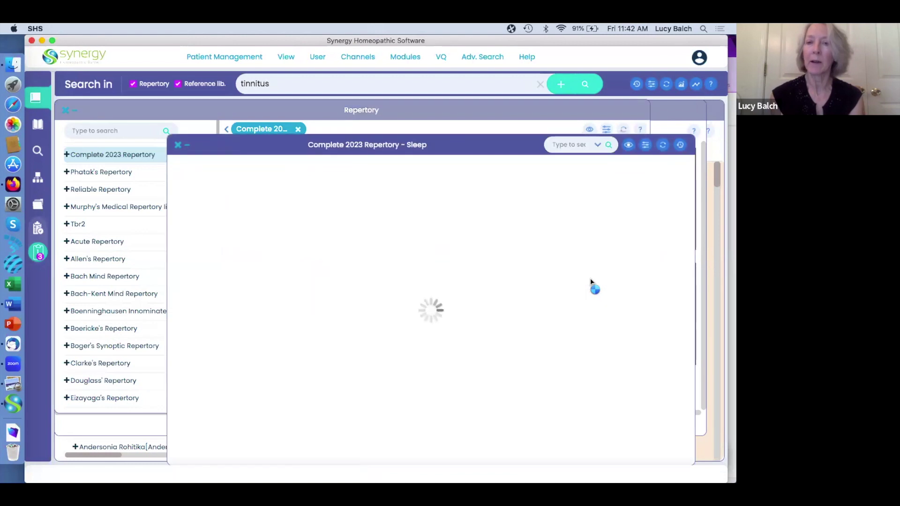
left_click(573, 147)
type("t")
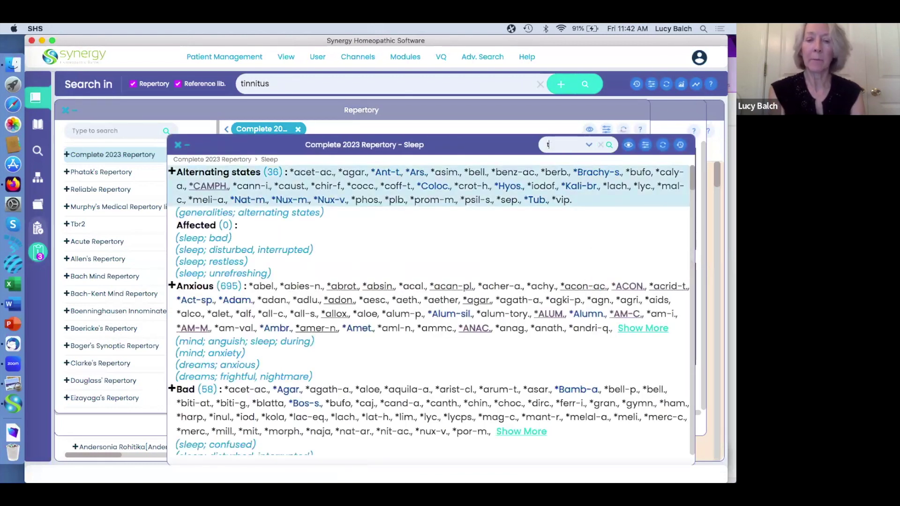
type("hree am")
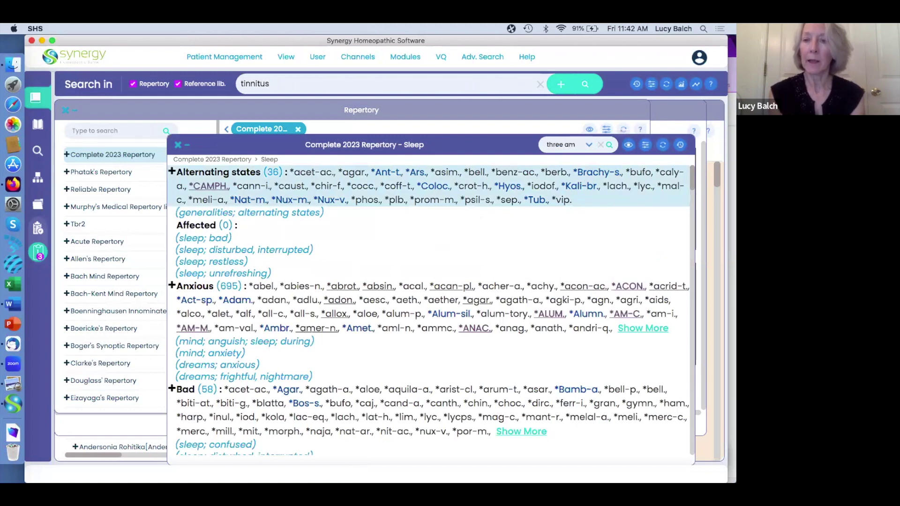
left_click(589, 144)
left_click(540, 170)
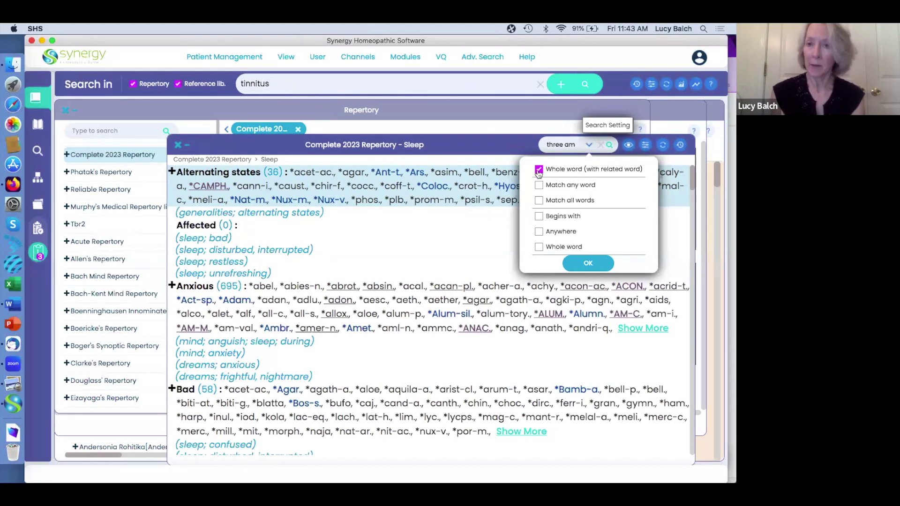
left_click(583, 266)
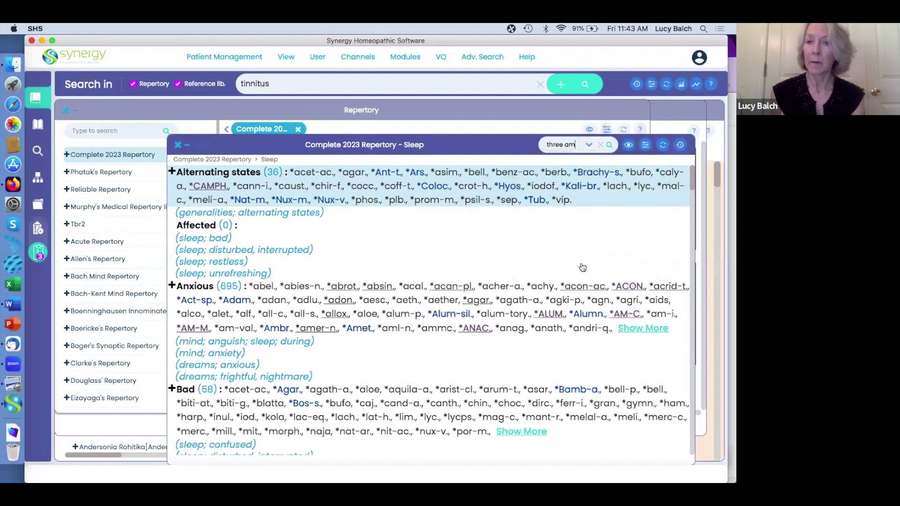
left_click(609, 145)
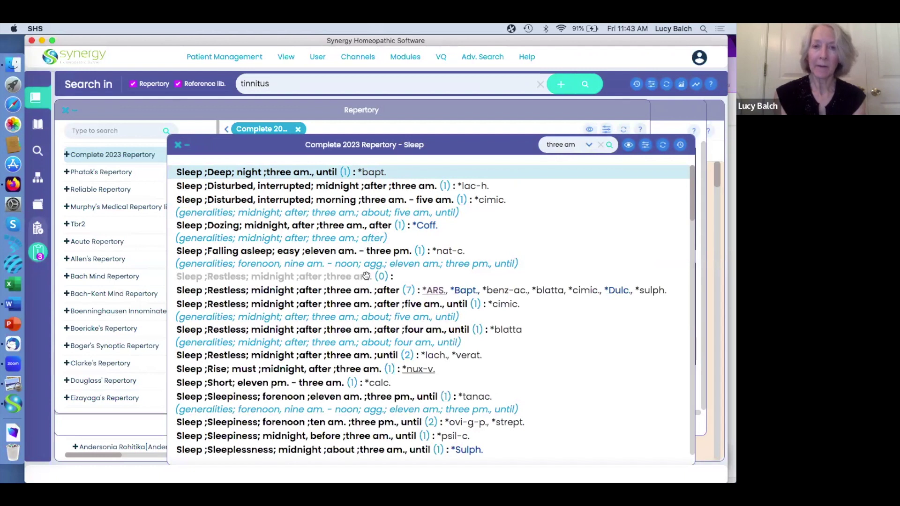
scroll(366, 277, "down", 1)
scroll(370, 263, "up", 1)
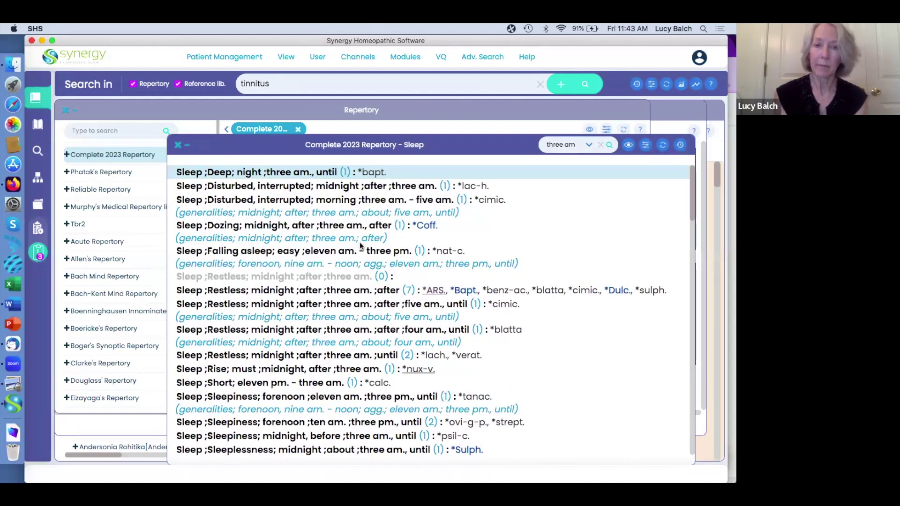
scroll(360, 242, "down", 5)
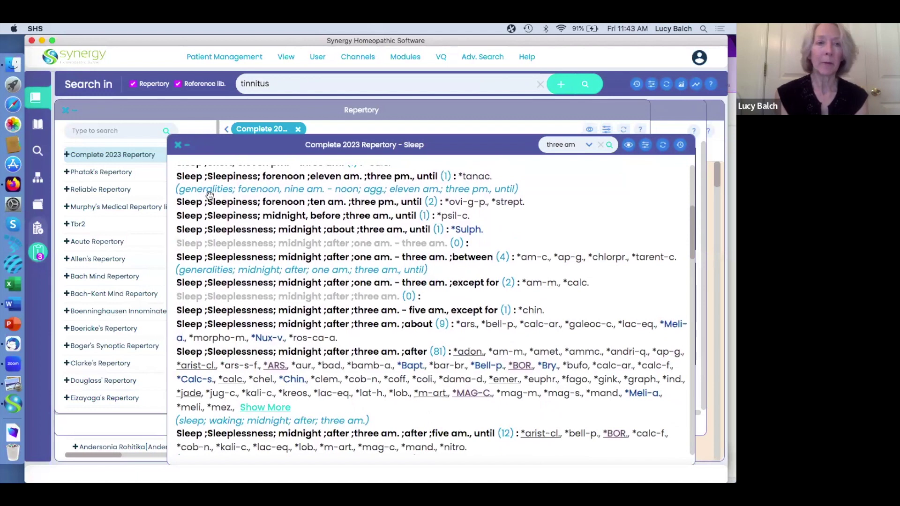
Open the Sleep chapter of the Reliable Repertory and search it for "three am".
left_click(86, 190)
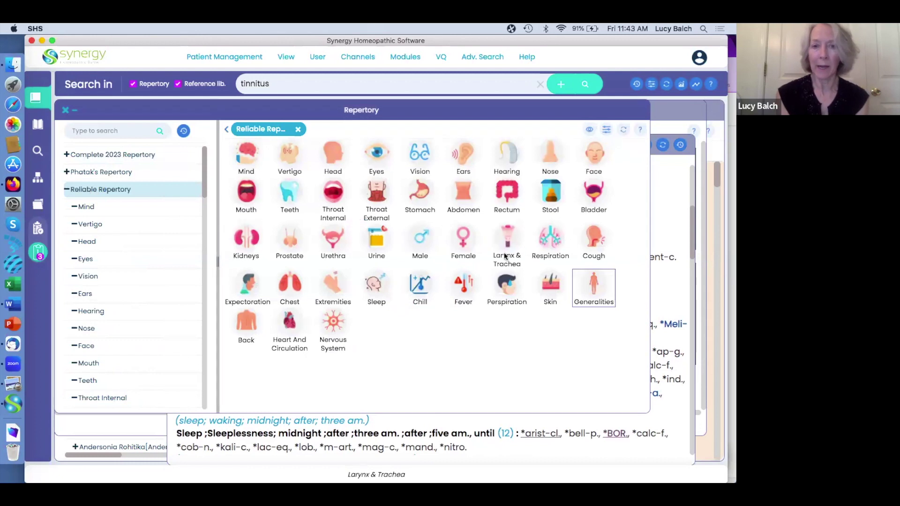
left_click(374, 287)
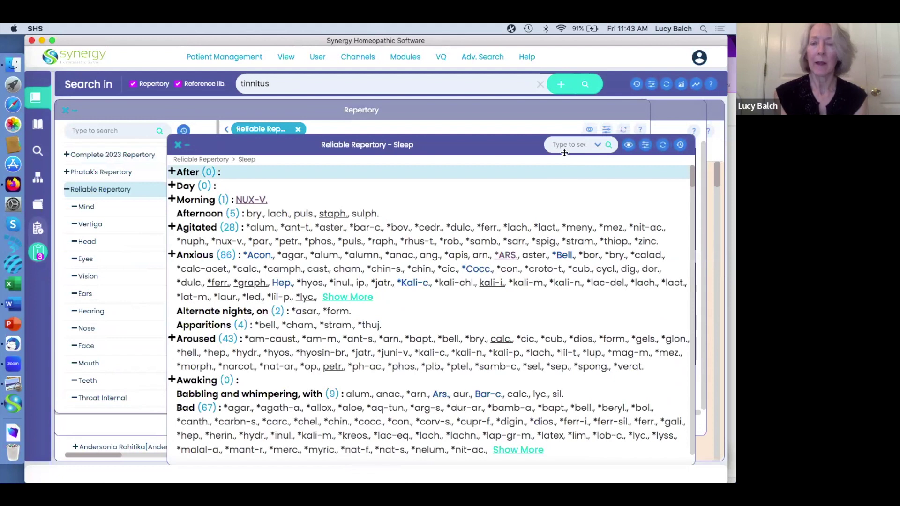
left_click(552, 145)
type("three am")
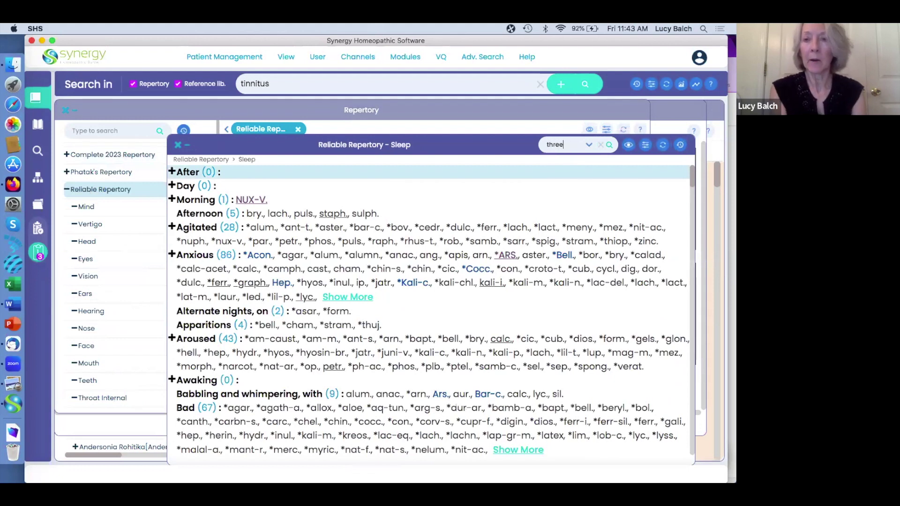
left_click(609, 145)
left_click(585, 263)
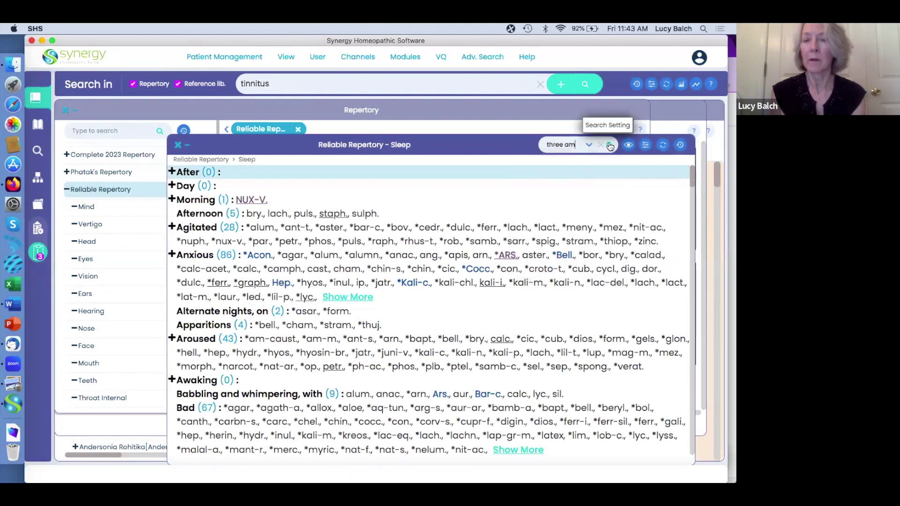
left_click(608, 144)
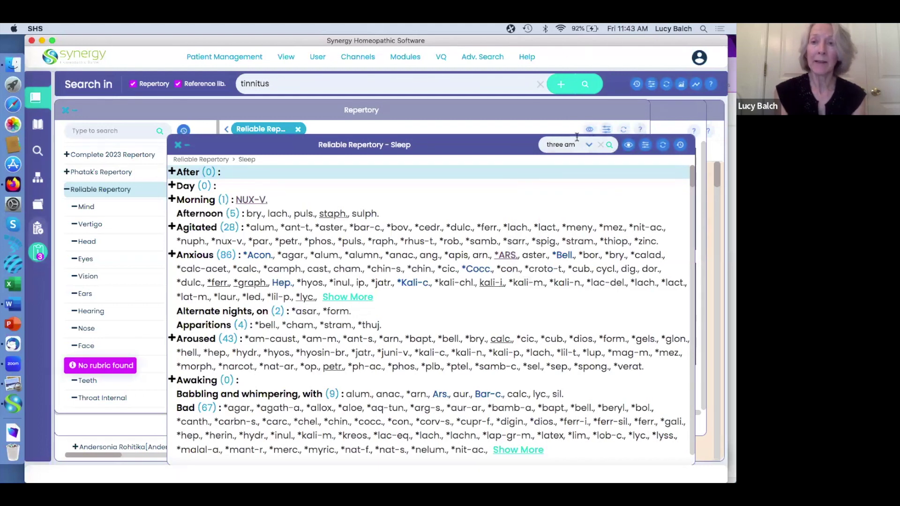
Replace the spelled-out hour with the numeral so the term reads "3 am", and search the Sleep chapter.
left_click(563, 145)
key("BackSpace")
key("BackSpace")
key("BackSpace")
key("BackSpace")
key("BackSpace")
key("BackSpace")
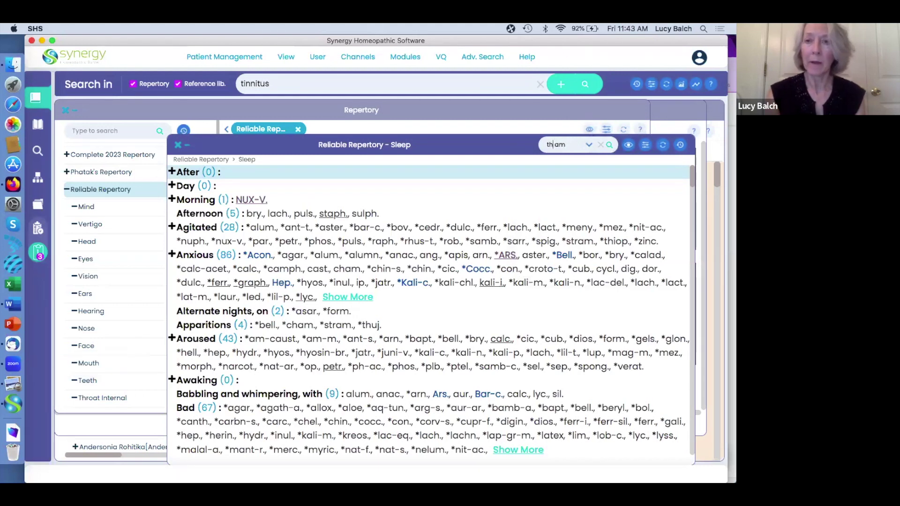
type("3")
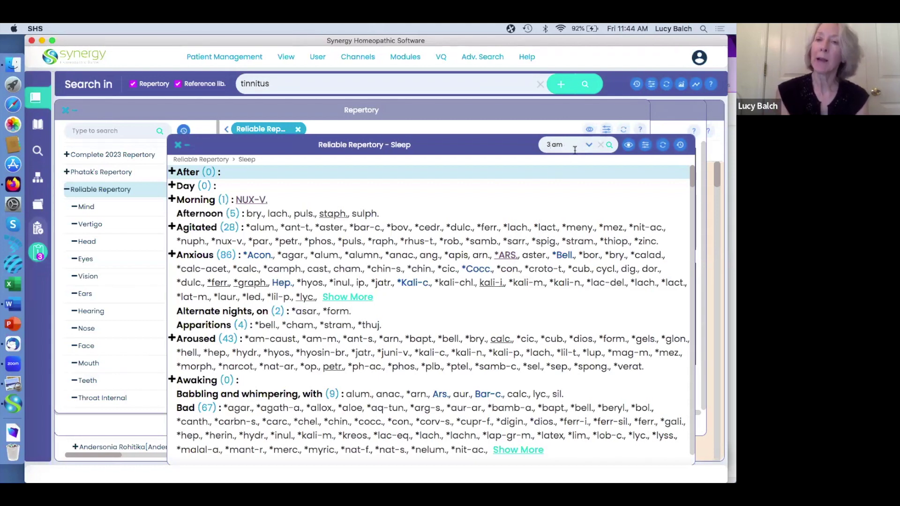
left_click(609, 146)
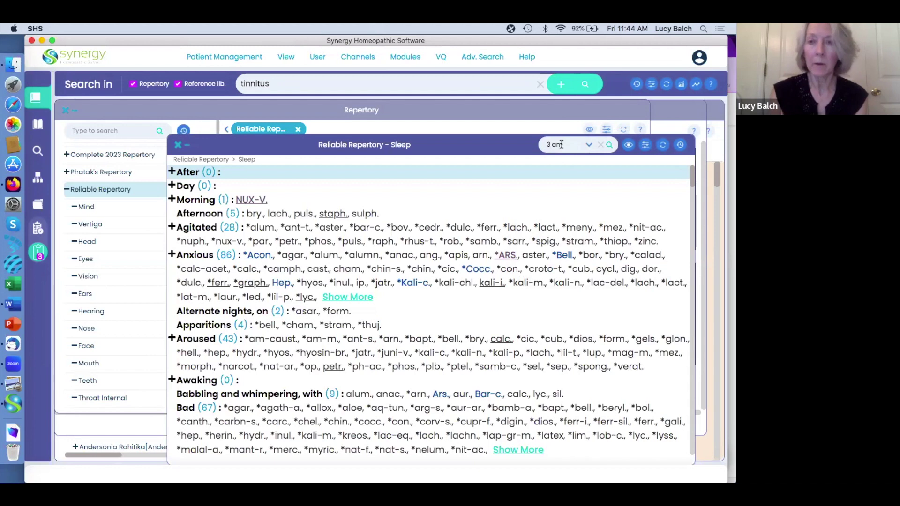
Clear the Sleep chapter's search term, re-enter "3 am" and run the search again.
key("BackSpace")
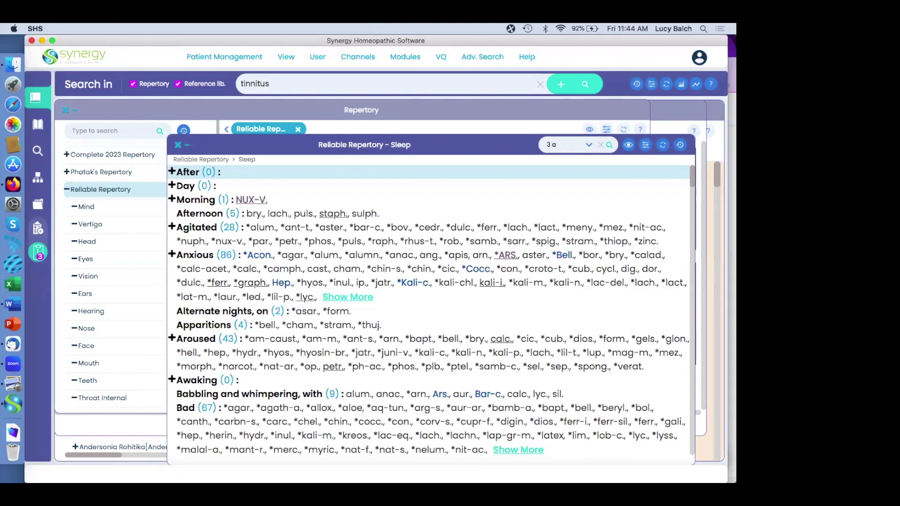
key("BackSpace")
key("BackSpace")
key("BackSpace")
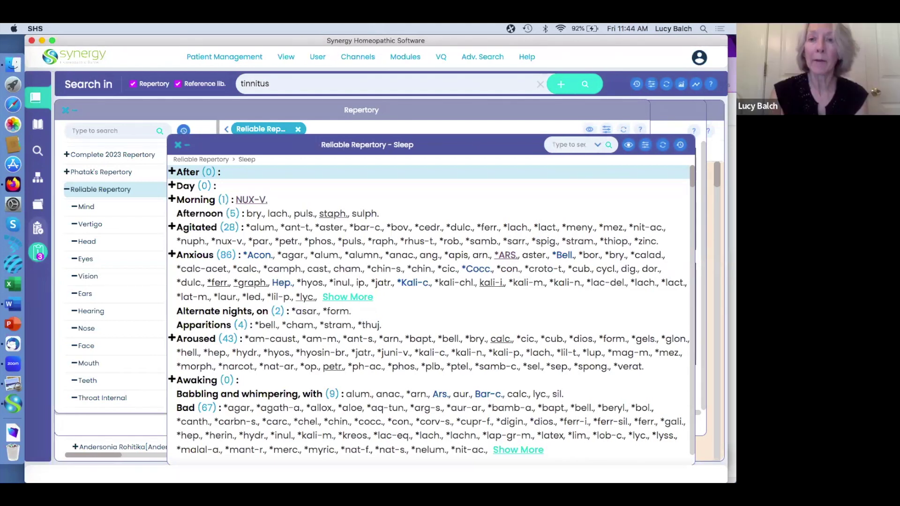
type("3 am")
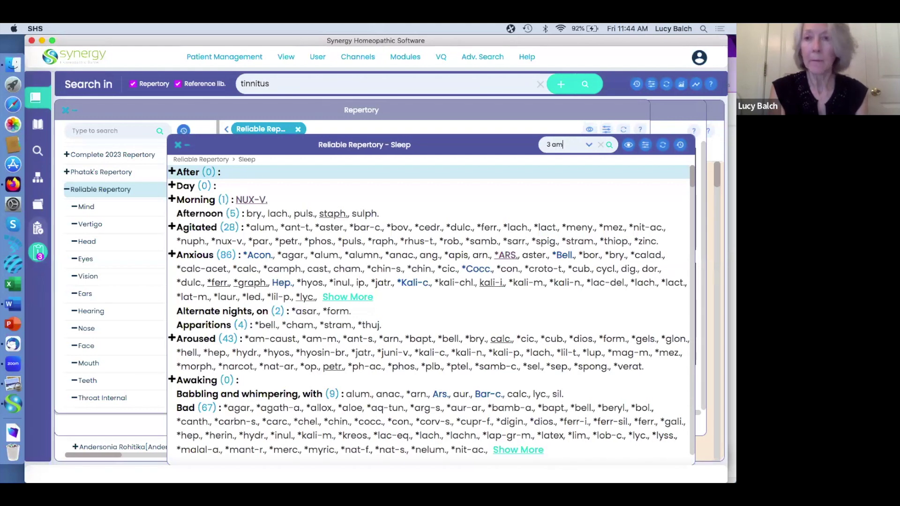
left_click(609, 145)
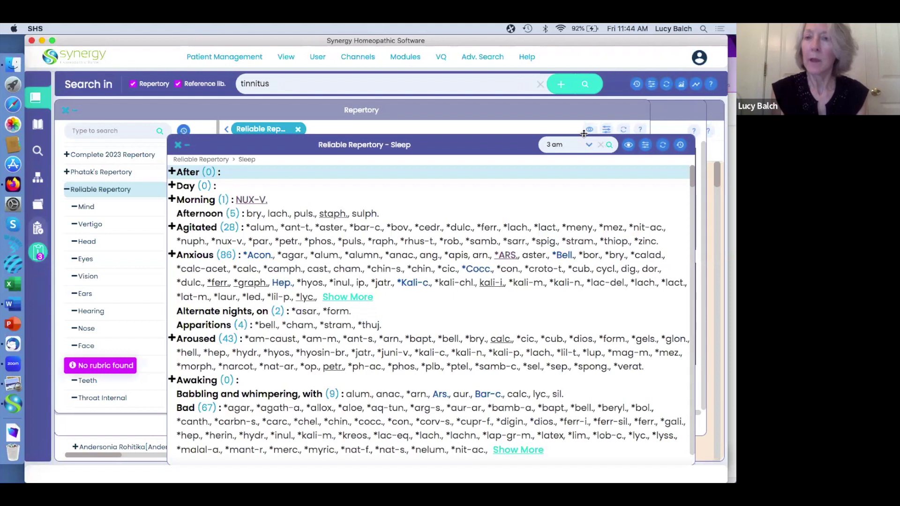
Change the search term to "3 a.m.", check the word-matching options and search the Reliable Repertory's Sleep chapter.
key("BackSpace")
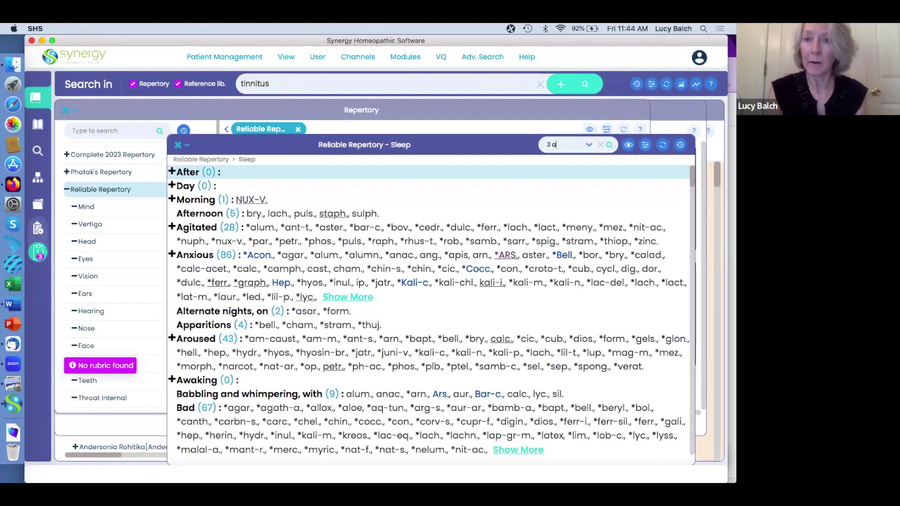
type(".m.")
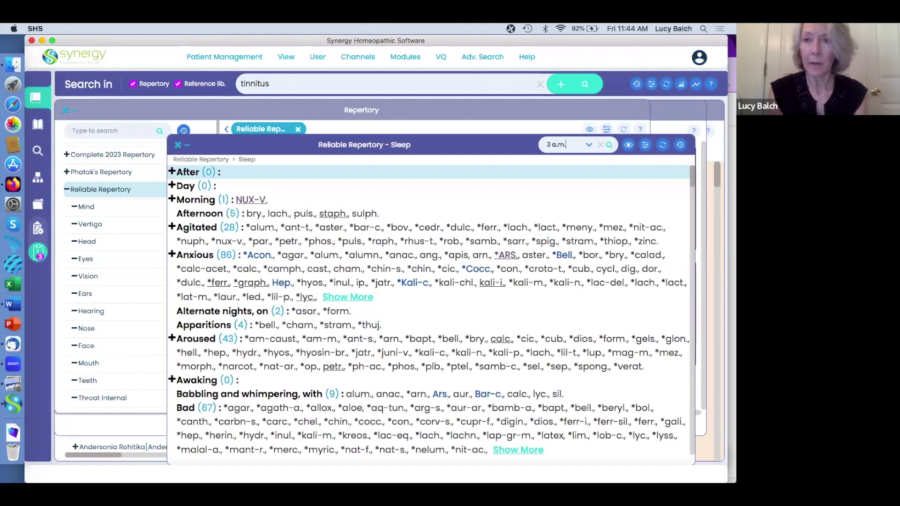
left_click(590, 146)
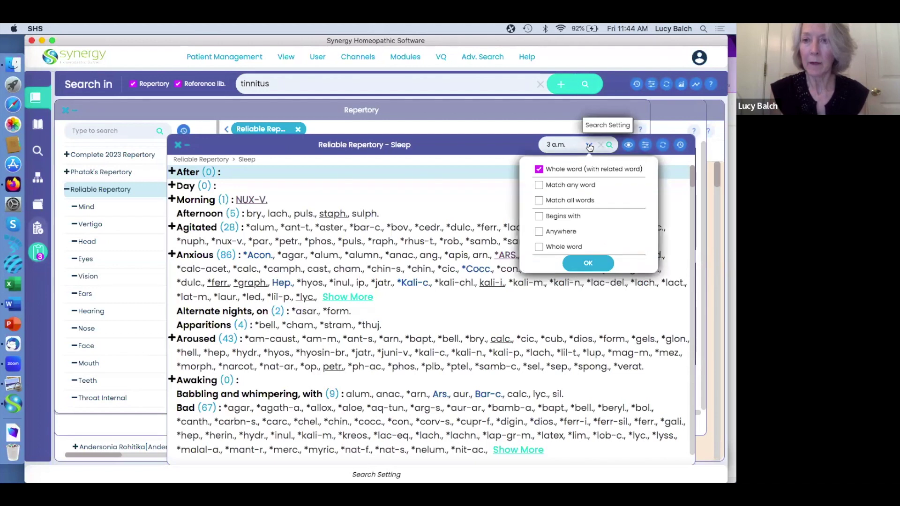
left_click(609, 146)
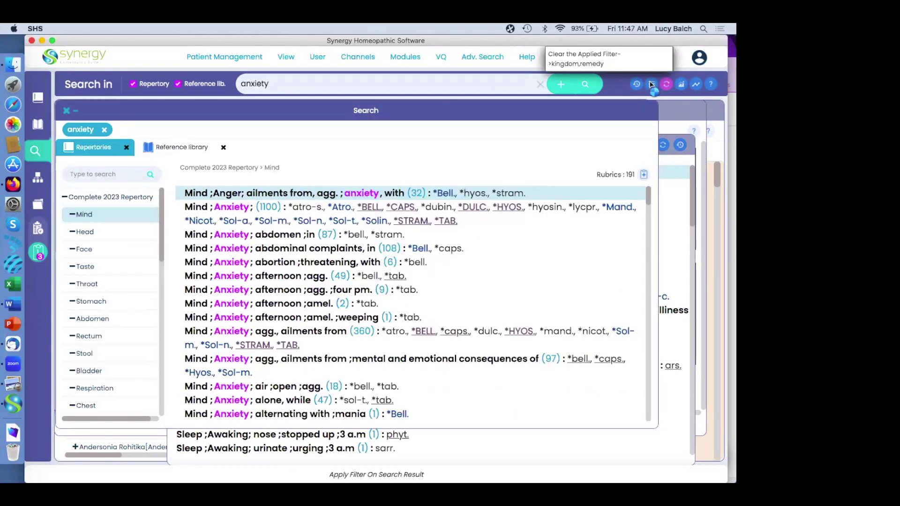
Check the filter on the "anxiety" search results and look through the filtered Mind rubrics.
left_click(651, 84)
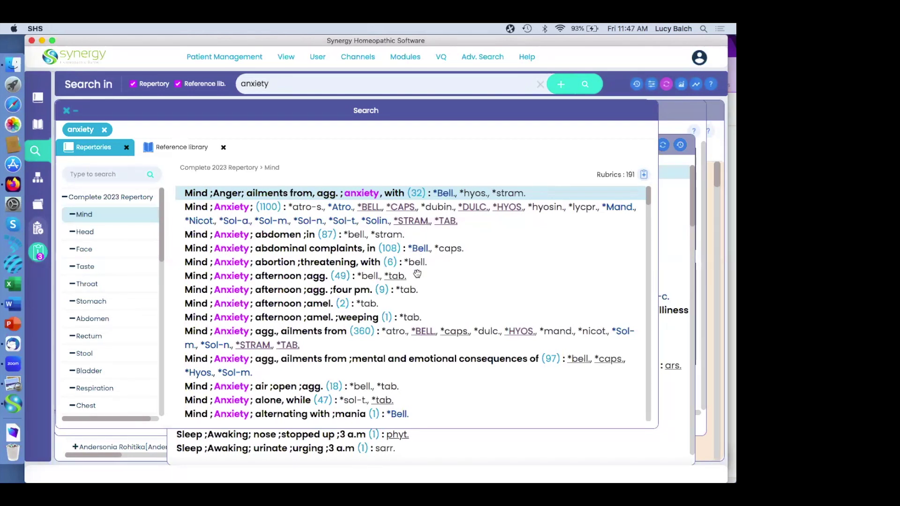
scroll(418, 273, "down", 1)
scroll(417, 274, "up", 1)
Open Clipboard 1 and clear the filter applied to its remedy graph.
left_click(36, 251)
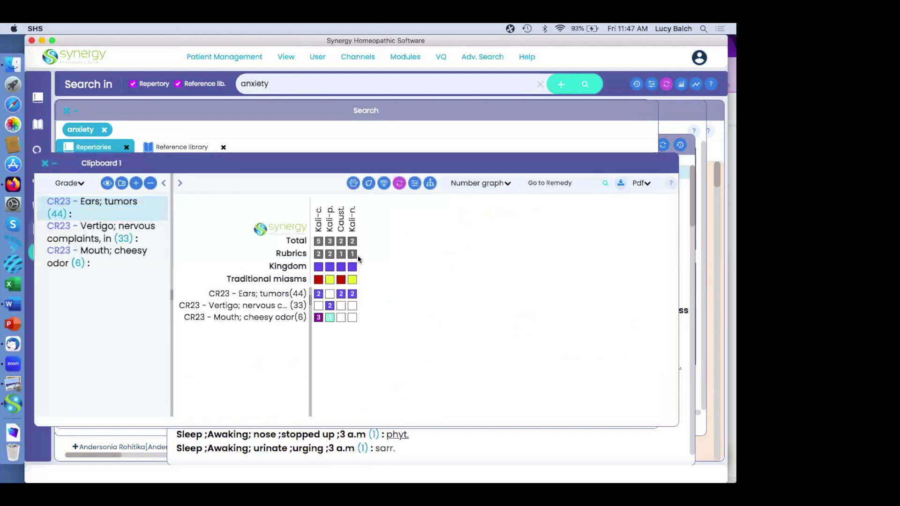
left_click(400, 183)
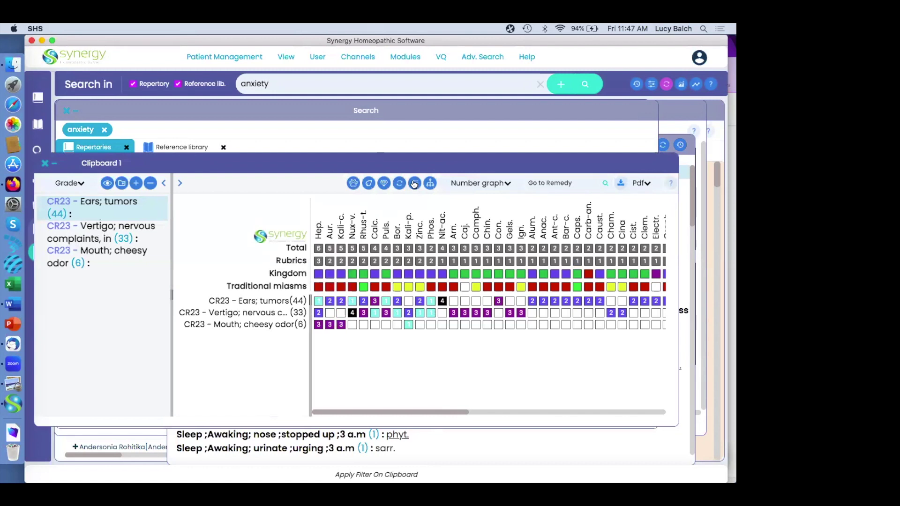
Filter the Clipboard 1 graph by the Solanaceae kingdom group, and clear that filter after viewing the remedies.
left_click(414, 183)
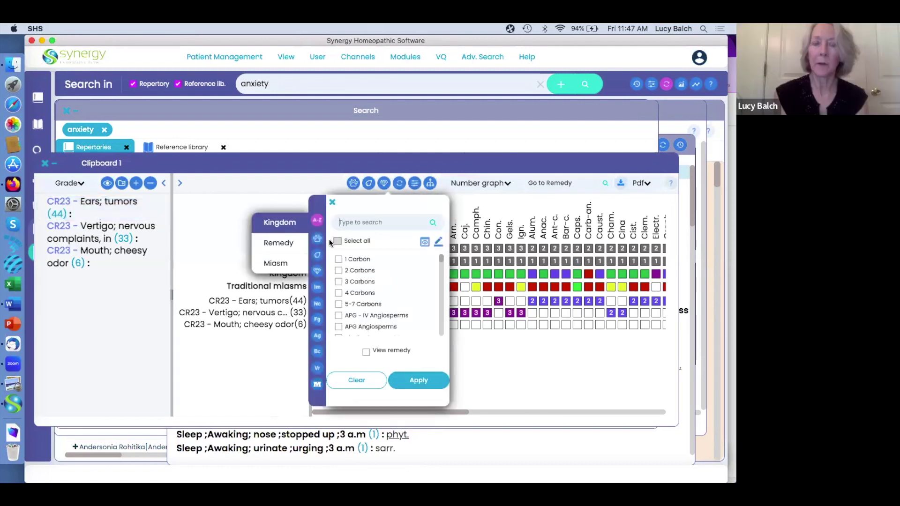
type("solan")
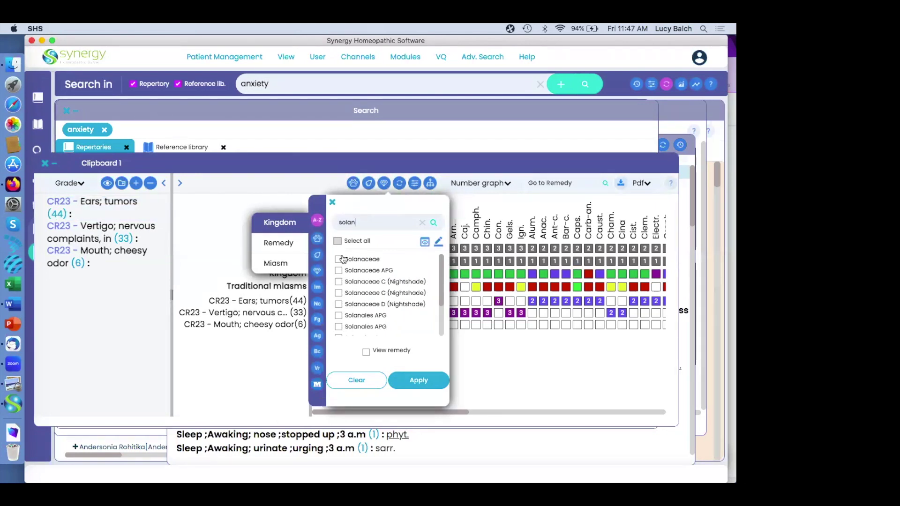
left_click(338, 260)
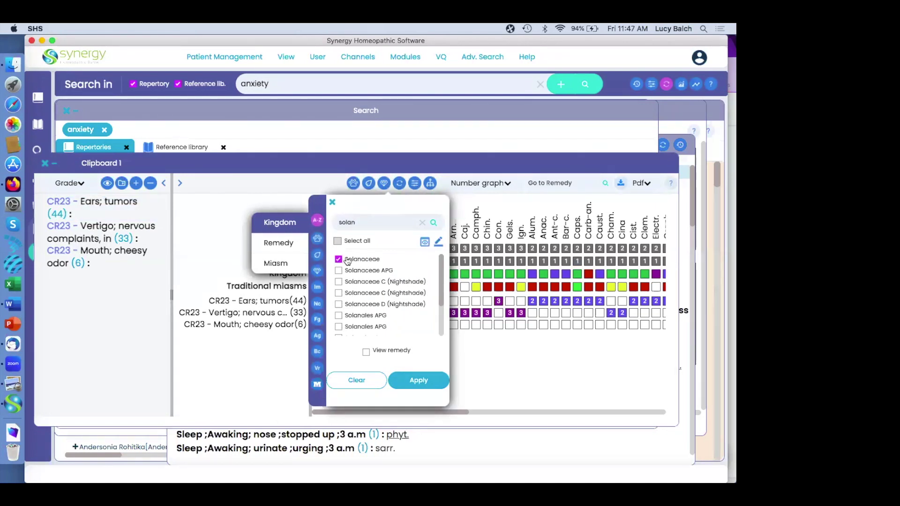
left_click(410, 382)
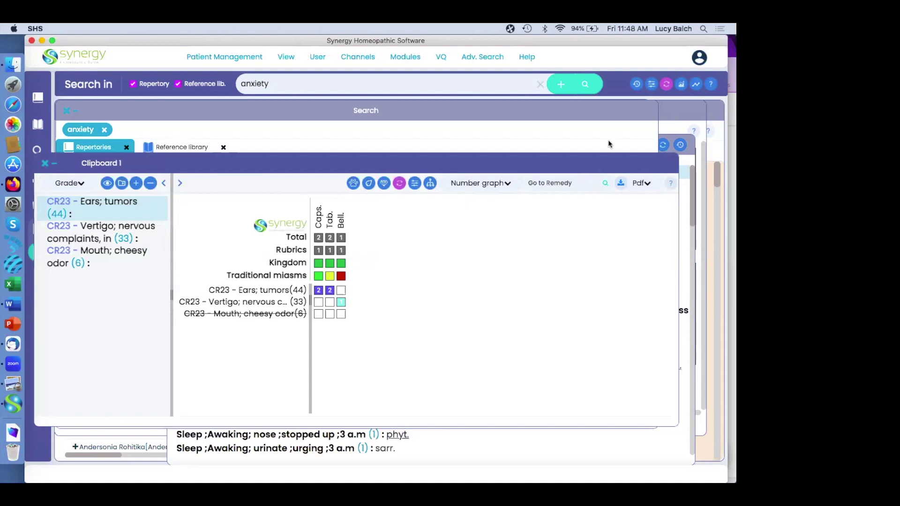
left_click(400, 186)
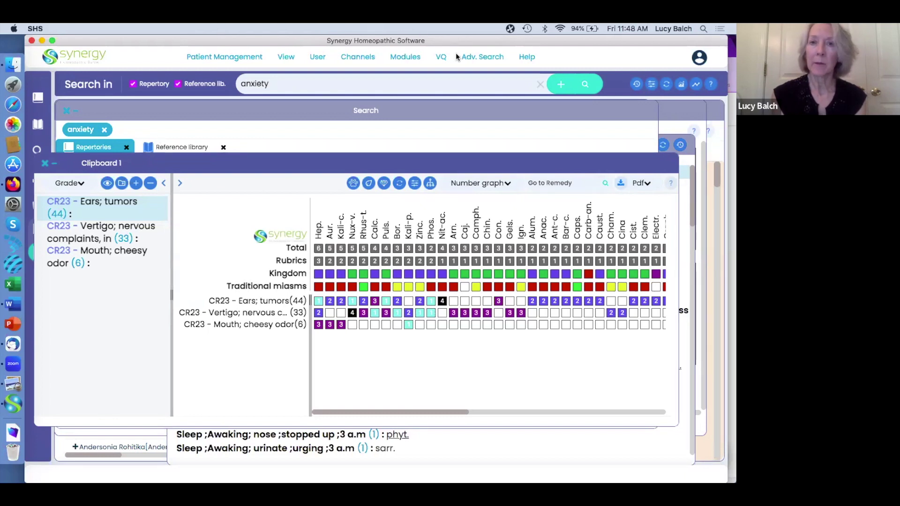
Start an advanced remedy search and select the remedy gels.
left_click(476, 60)
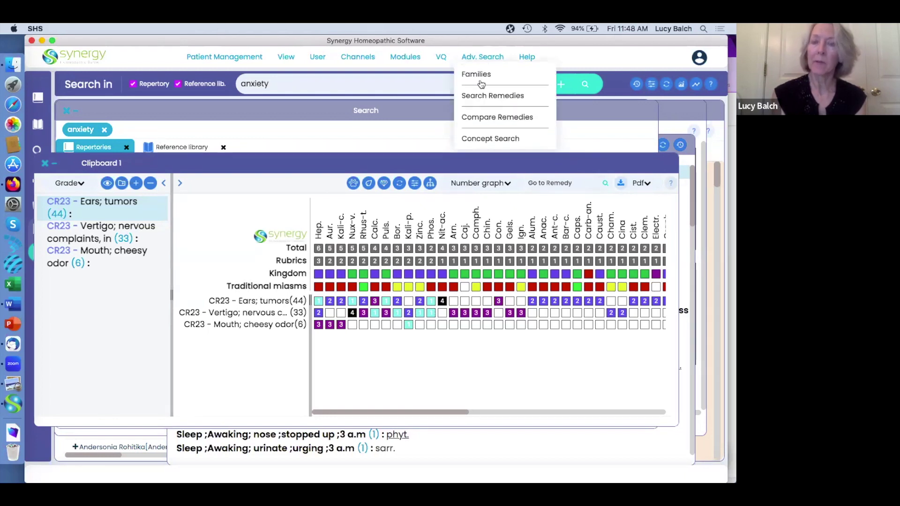
left_click(476, 96)
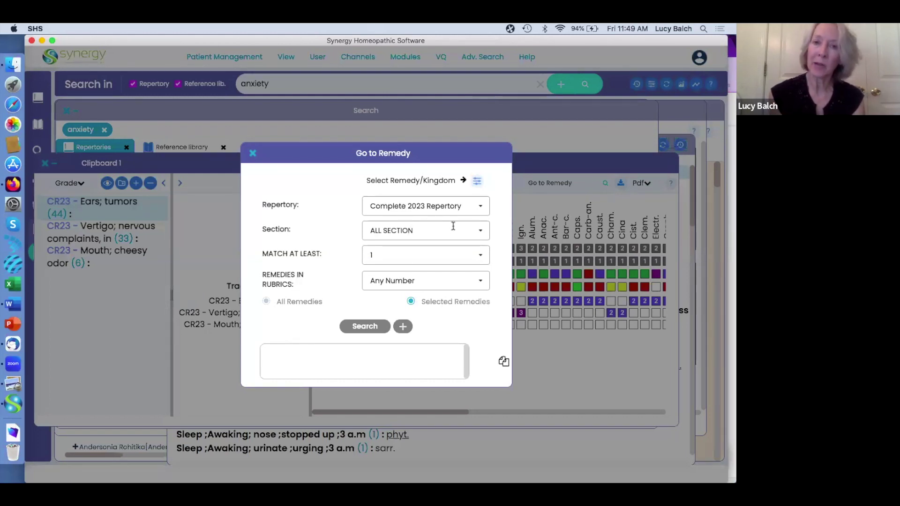
left_click(477, 181)
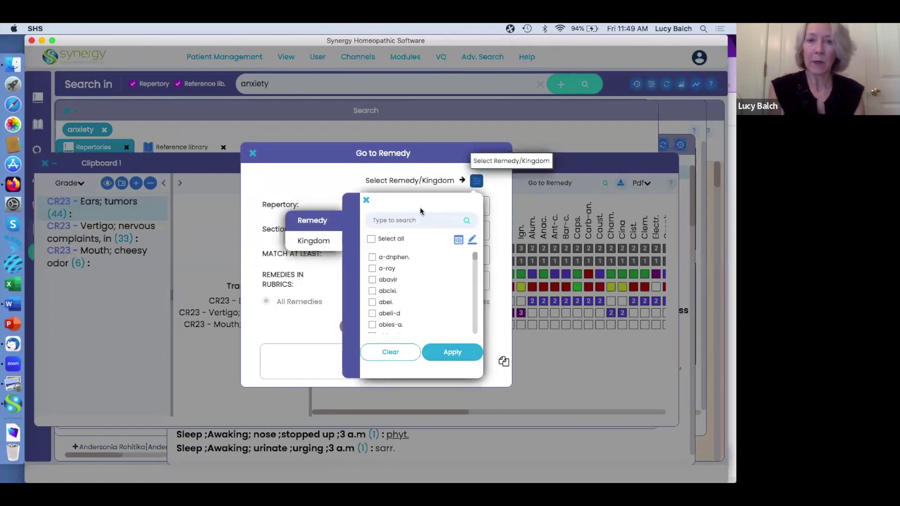
type("gel")
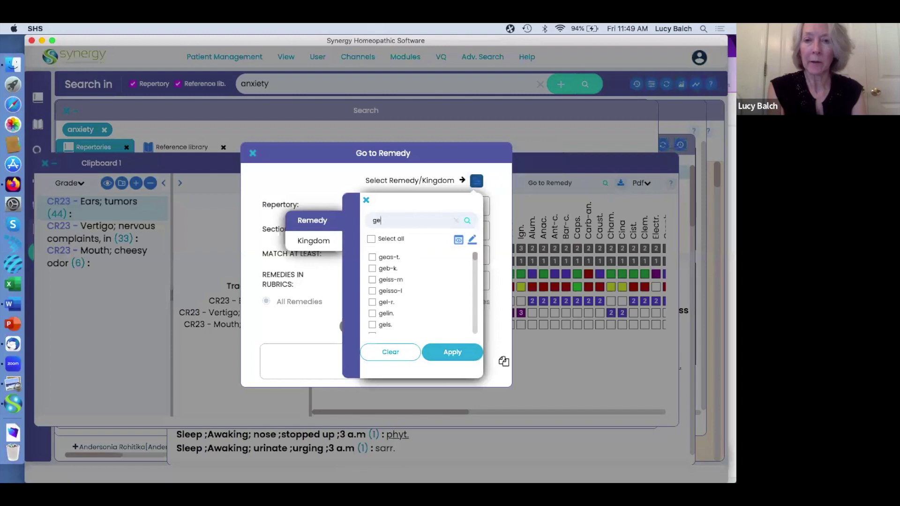
left_click(373, 280)
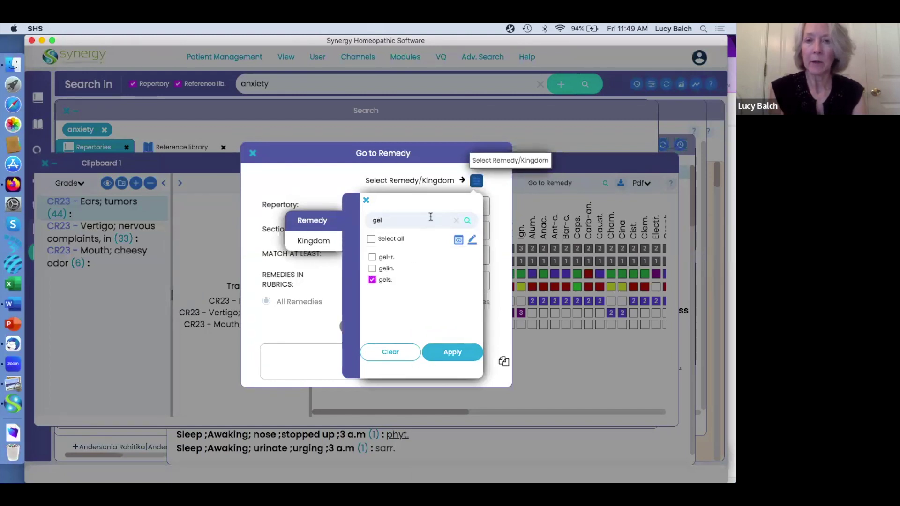
Add the remedy acon. to the selection and apply it to the Go to Remedy search.
left_click(456, 220)
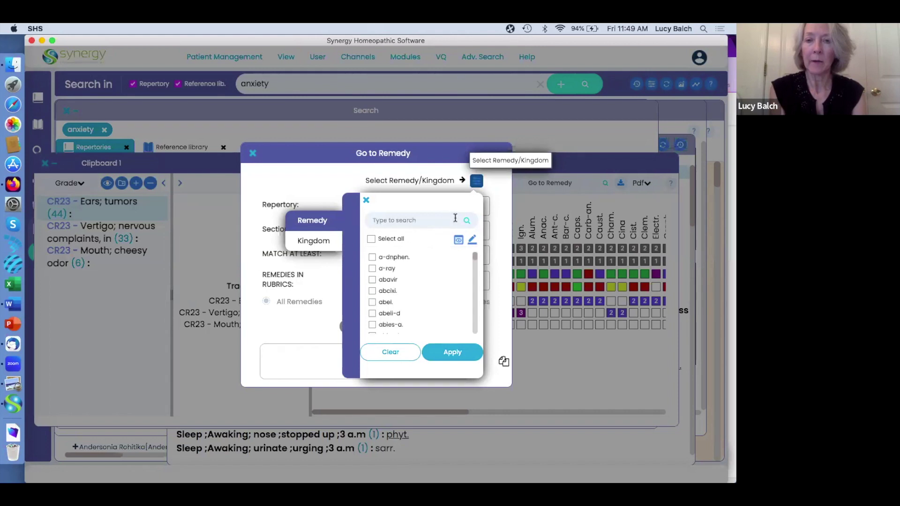
left_click(415, 222)
type("ac")
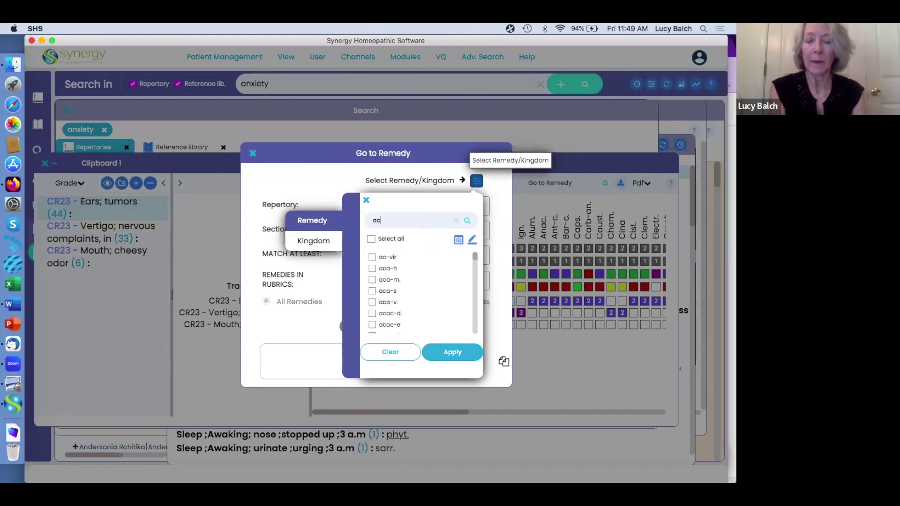
type("on.")
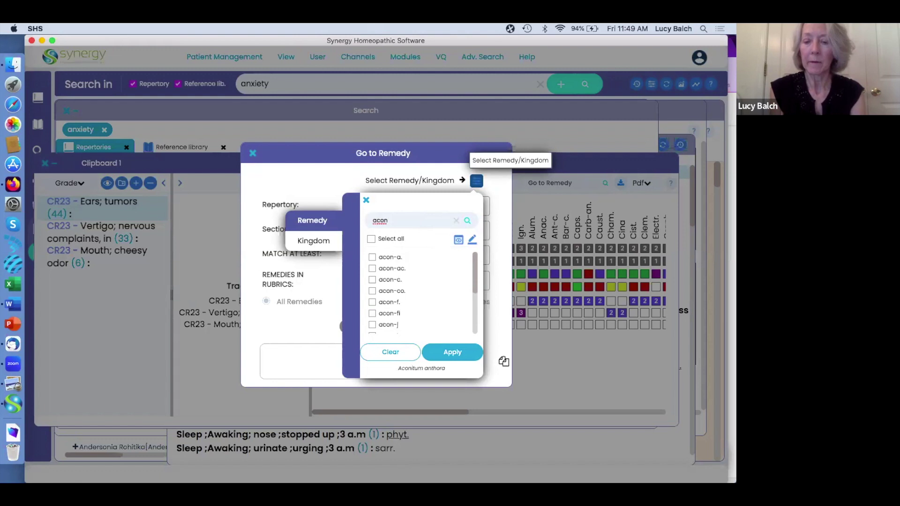
left_click(373, 258)
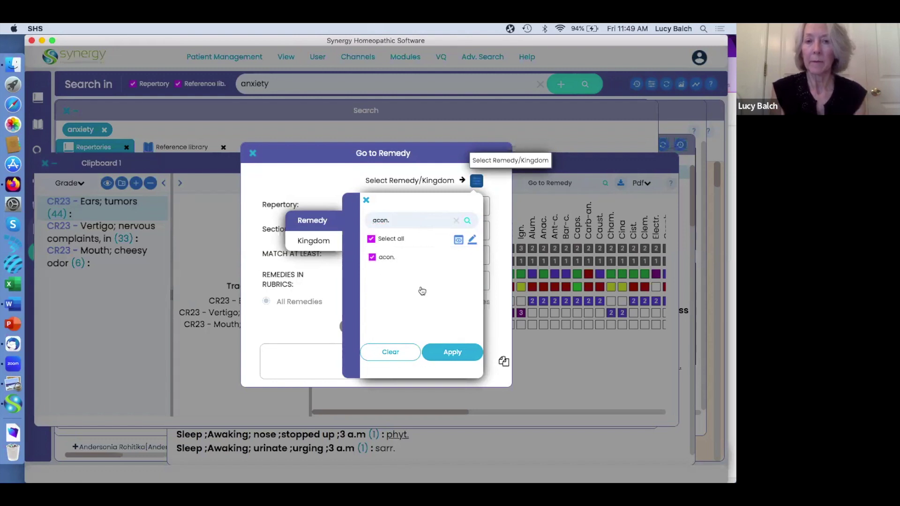
left_click(444, 352)
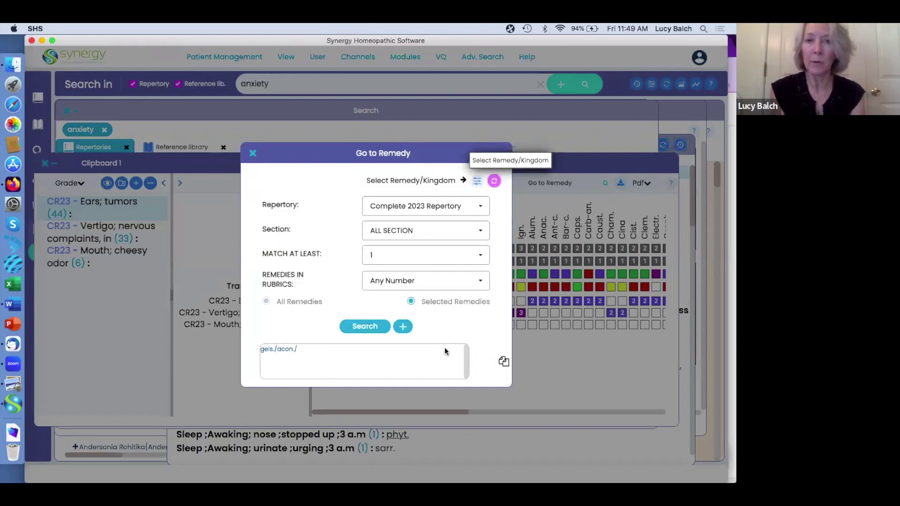
Restrict the gels. and acon. remedy search to the MIND section and rubrics containing 1 remedy, and run the search.
left_click(463, 232)
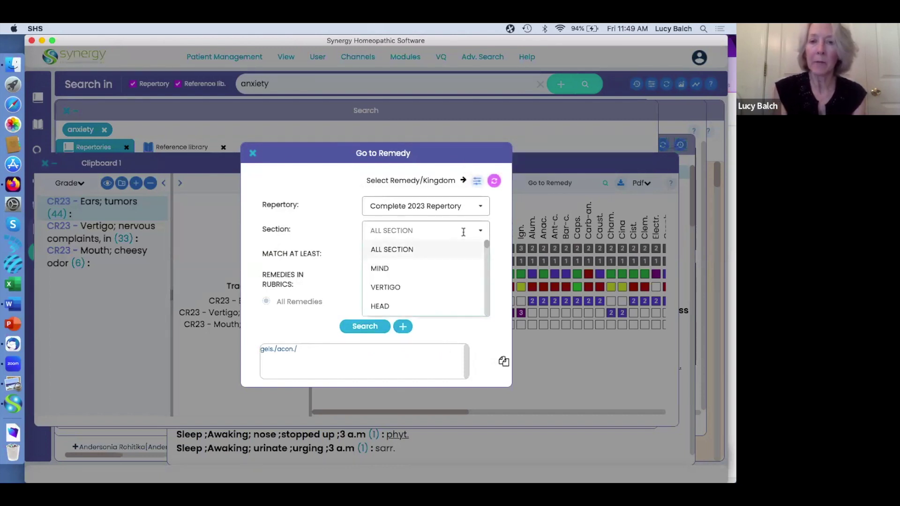
left_click(381, 266)
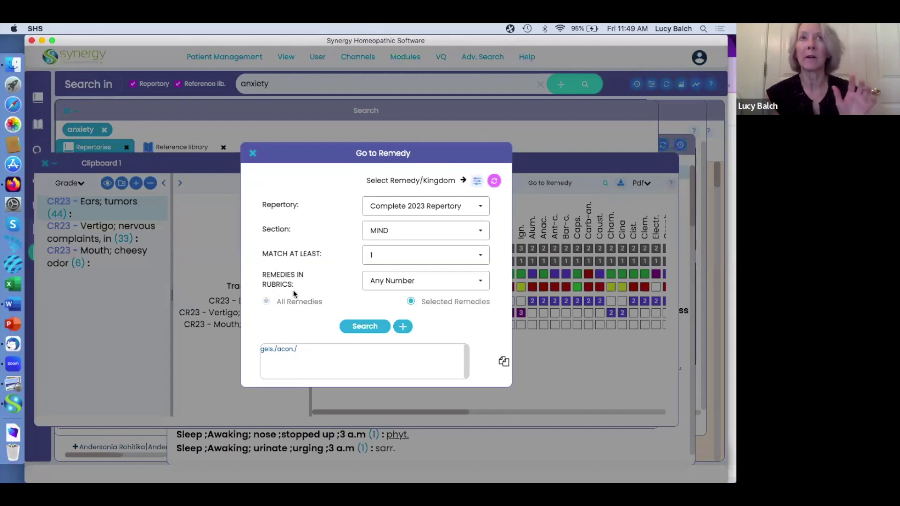
left_click(481, 284)
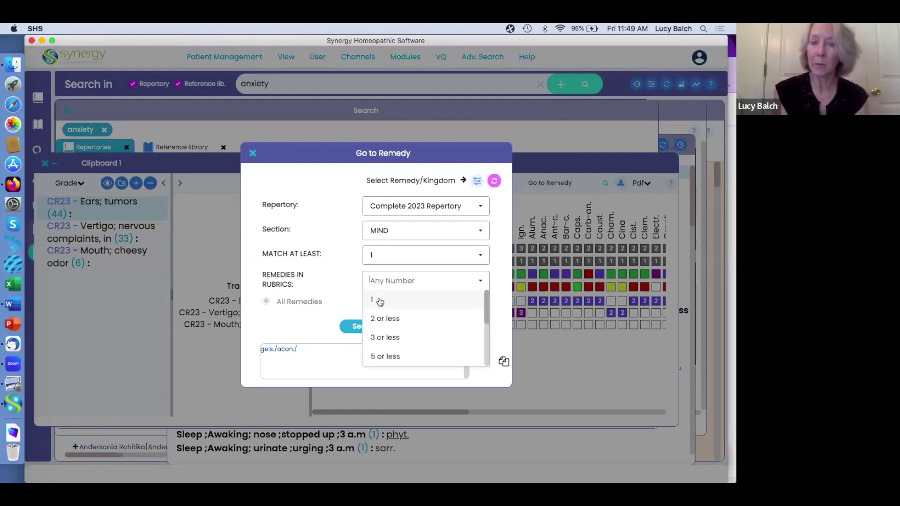
left_click(380, 301)
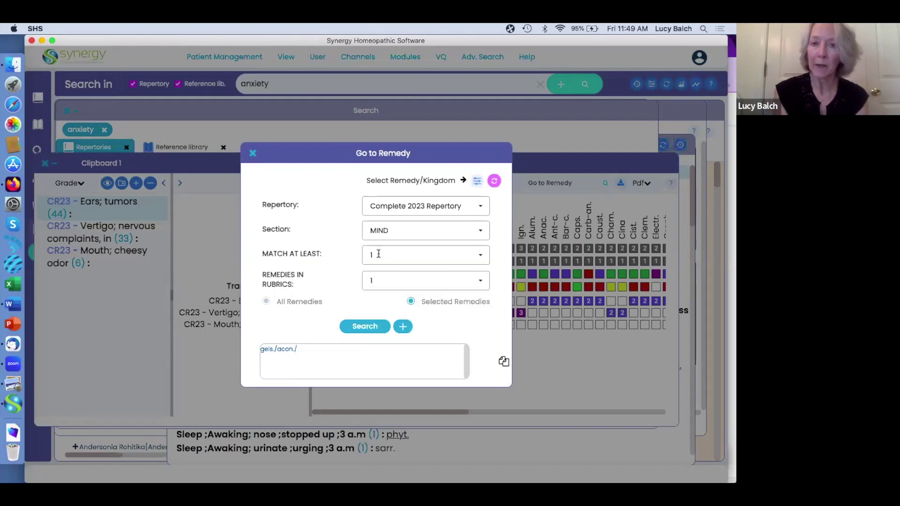
left_click(366, 327)
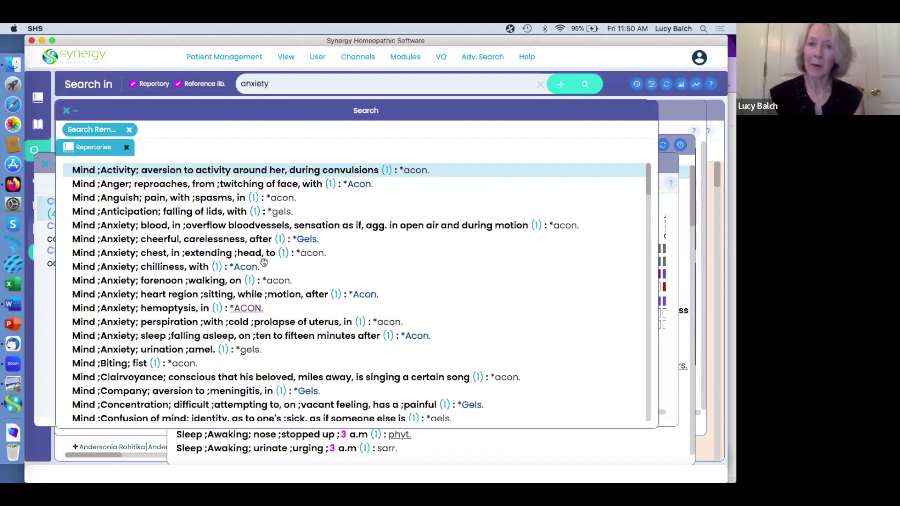
Reopen the remedy search, set the remedies in rubrics to 5 or less, review the larger limits, and close it without searching.
left_click(478, 56)
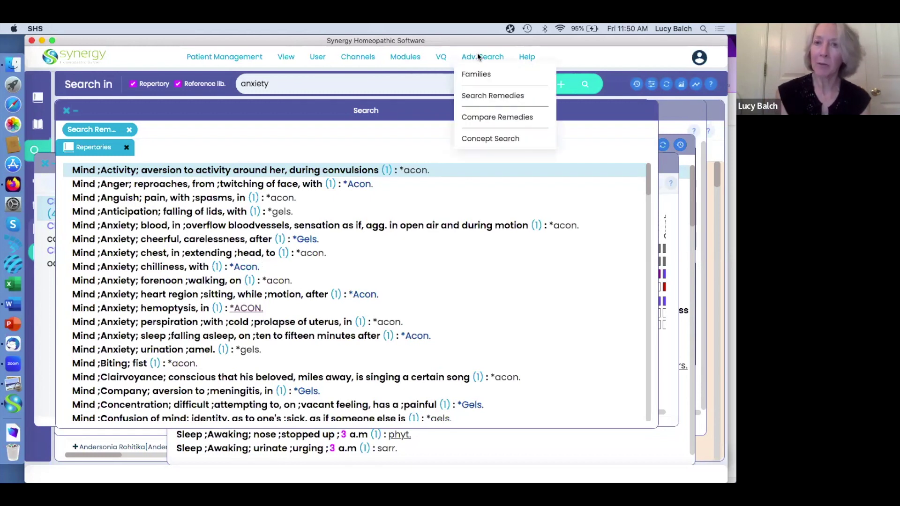
left_click(495, 95)
left_click(477, 281)
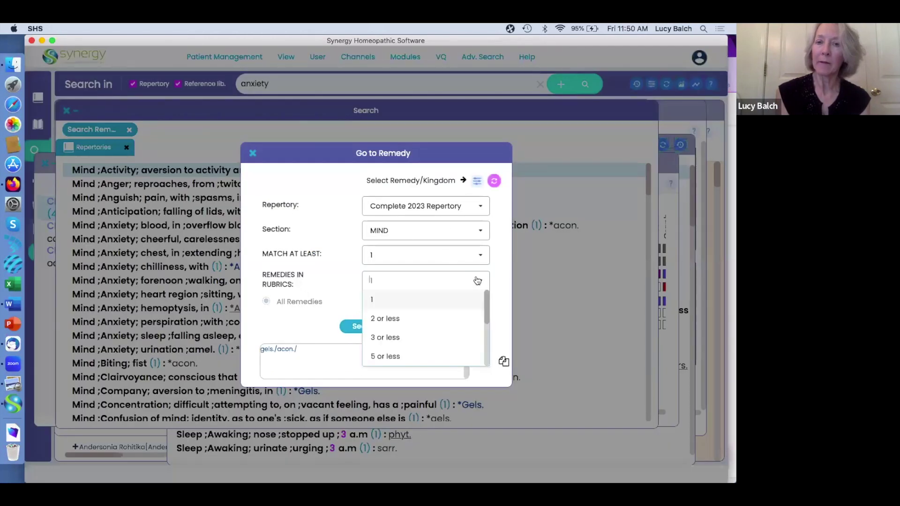
left_click(388, 356)
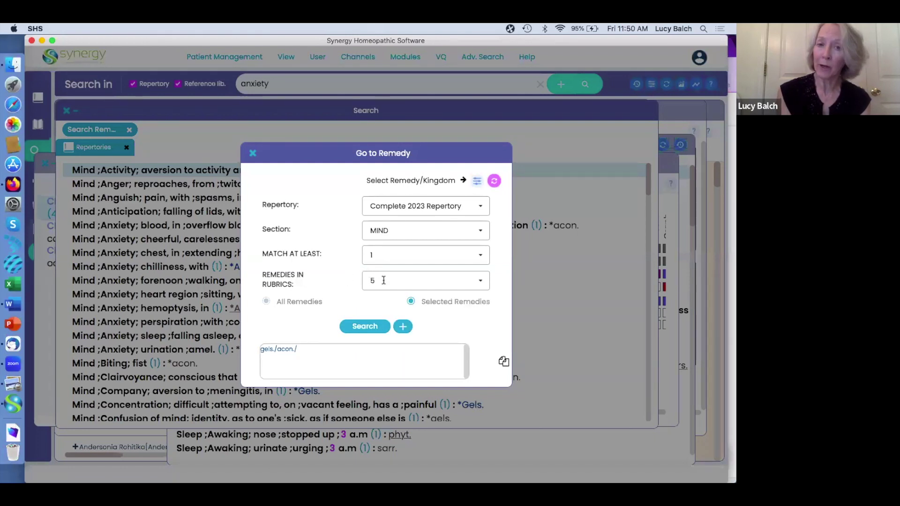
left_click(481, 283)
scroll(452, 315, "down", 3)
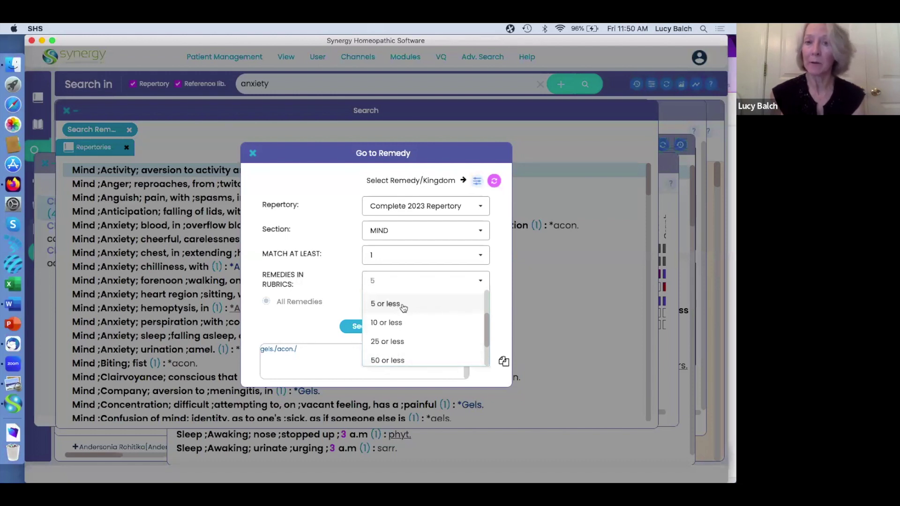
left_click(252, 153)
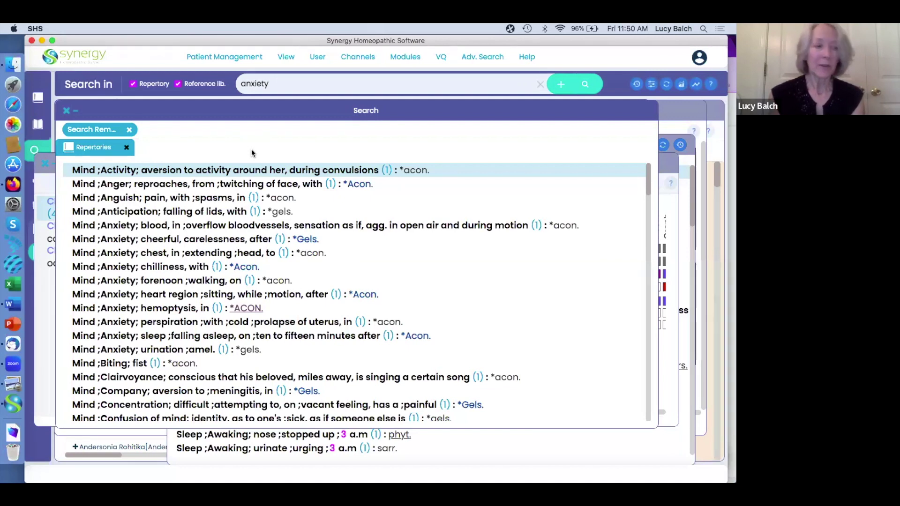